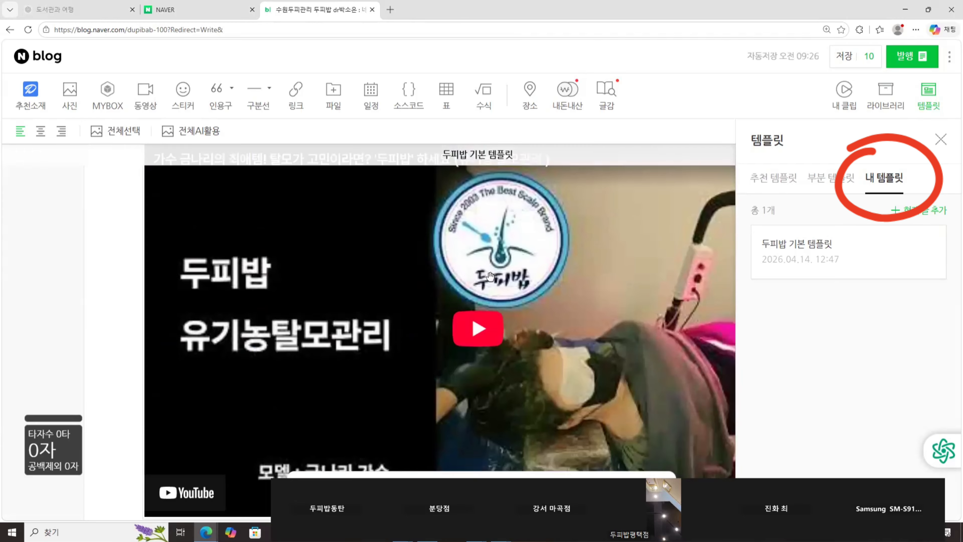
Review the template post from its YouTube video and map section up to the title, and close the template list.
{"action": "scroll", "coordinate": [492, 379], "scroll_direction": "down", "scroll_amount": 6}
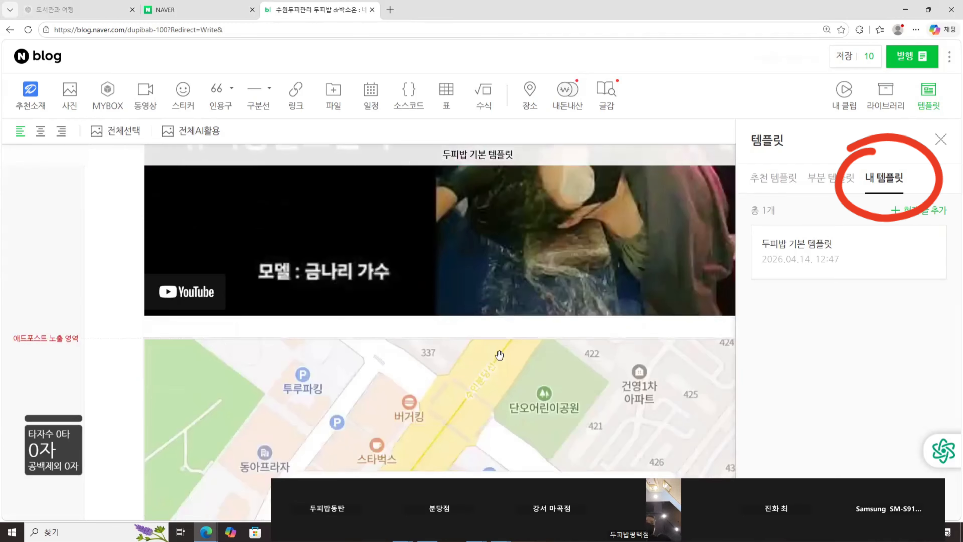
{"action": "scroll", "coordinate": [504, 335], "scroll_direction": "up", "scroll_amount": 4}
{"action": "scroll", "coordinate": [506, 334], "scroll_direction": "up", "scroll_amount": 3}
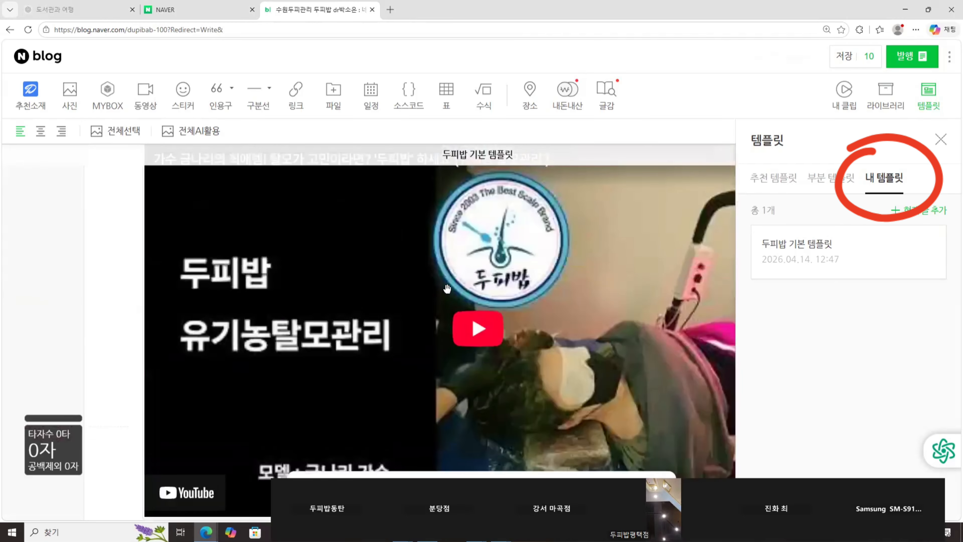
{"action": "scroll", "coordinate": [397, 269], "scroll_direction": "down", "scroll_amount": 7}
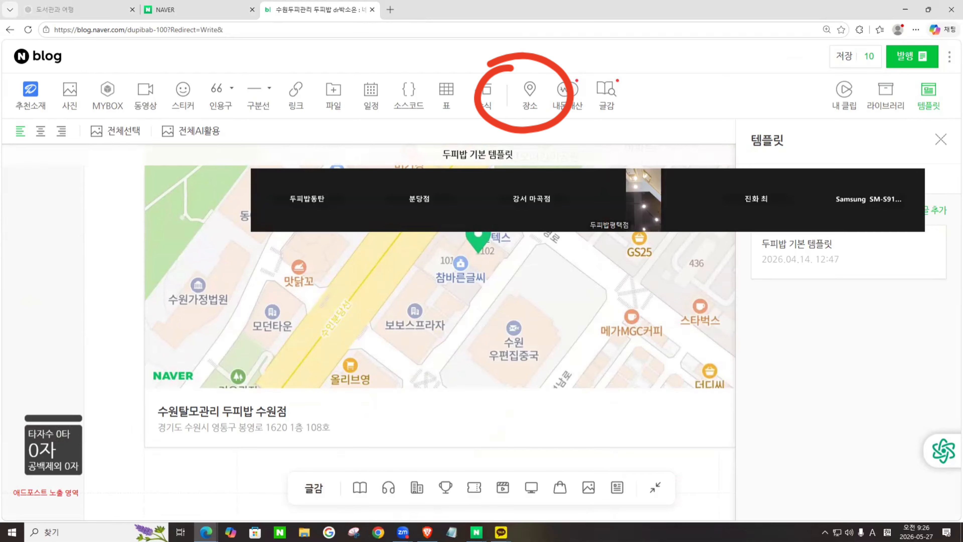
{"action": "left_click", "coordinate": [664, 422]}
{"action": "left_click", "coordinate": [700, 467]}
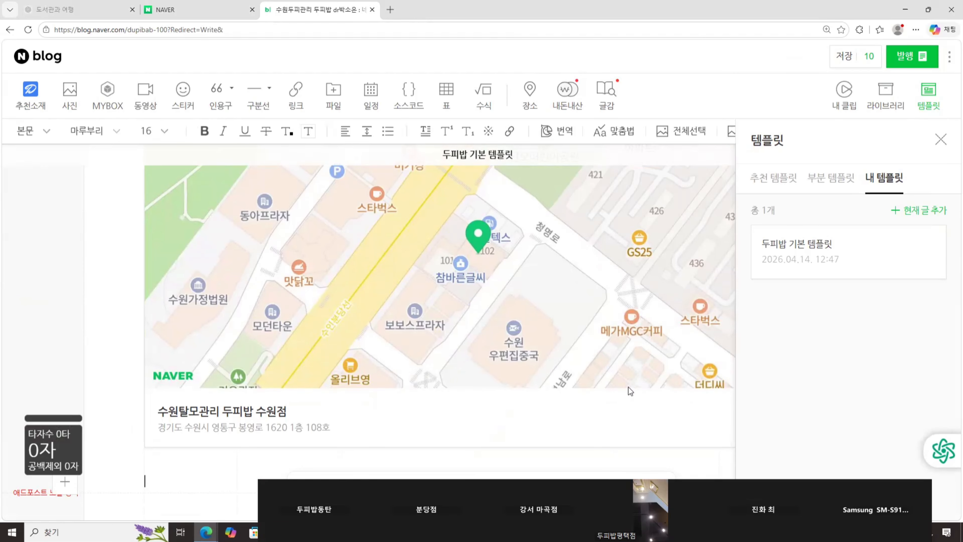
{"action": "scroll", "coordinate": [631, 357], "scroll_direction": "up", "scroll_amount": 20}
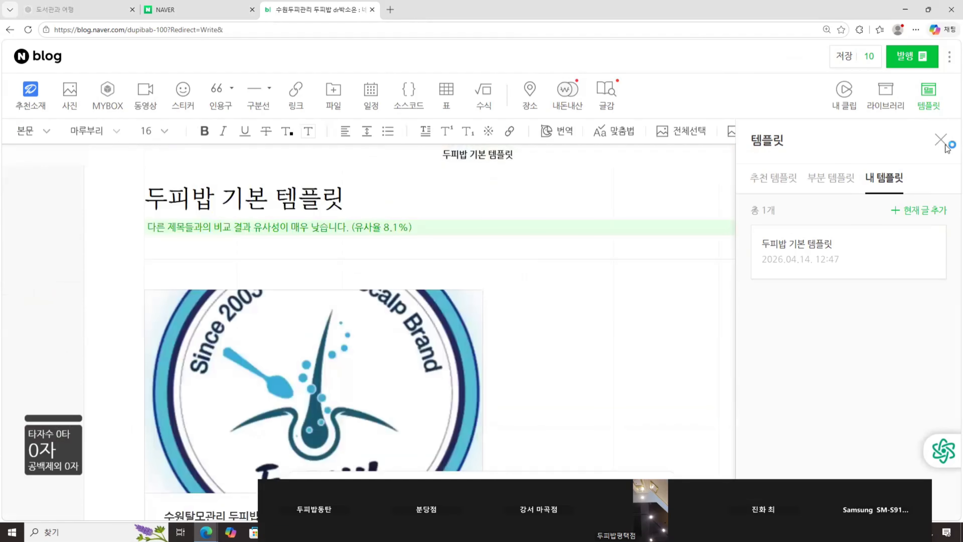
{"action": "left_click", "coordinate": [945, 142]}
{"action": "scroll", "coordinate": [492, 376], "scroll_direction": "up", "scroll_amount": 1}
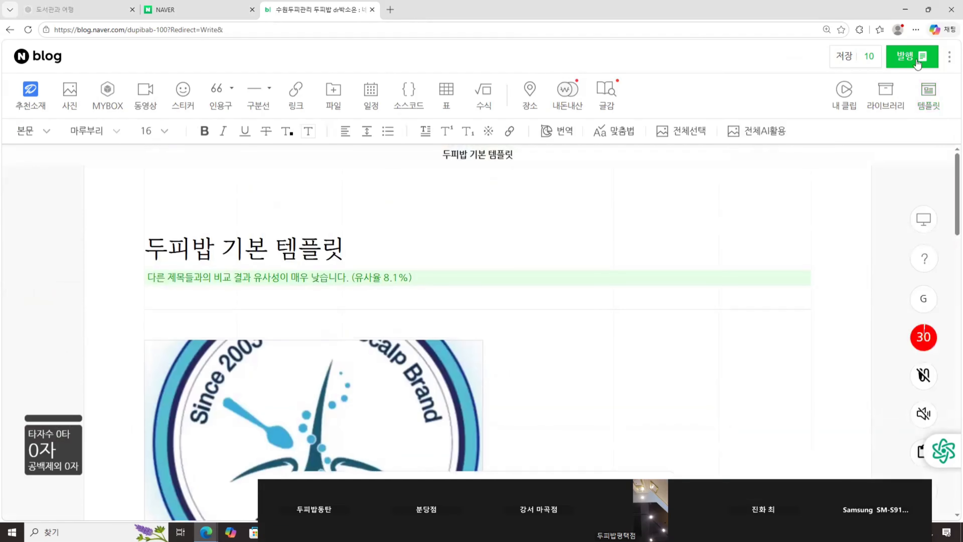
Retitle the post "두피밥 기본 템플릿2" and add the current post to the personal templates.
{"action": "left_click", "coordinate": [929, 93]}
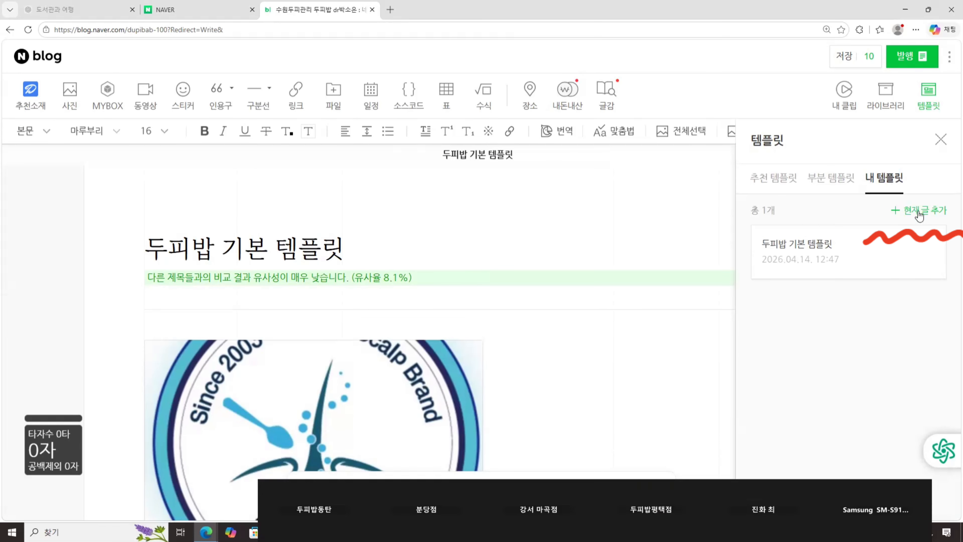
{"action": "left_click", "coordinate": [404, 250]}
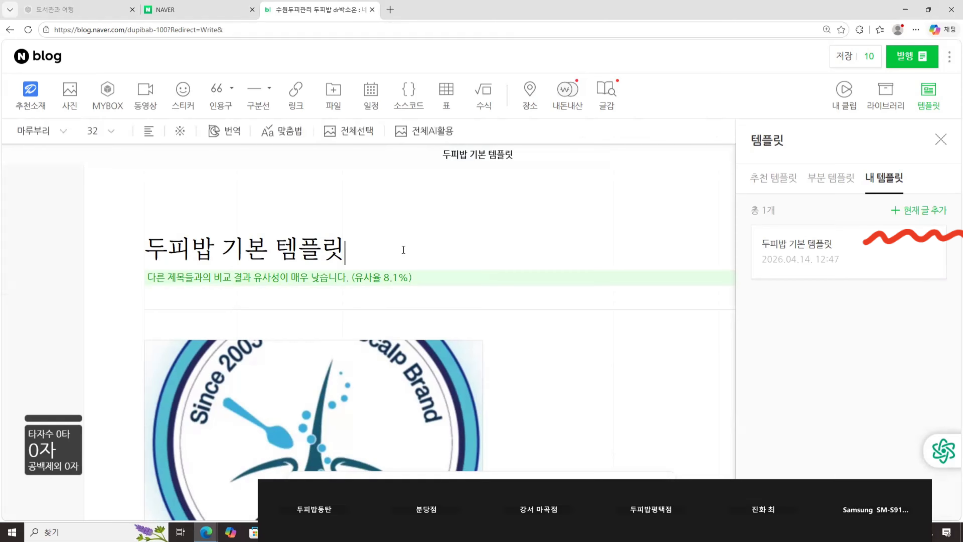
{"action": "type", "text": "2"}
{"action": "scroll", "coordinate": [526, 361], "scroll_direction": "down", "scroll_amount": 3}
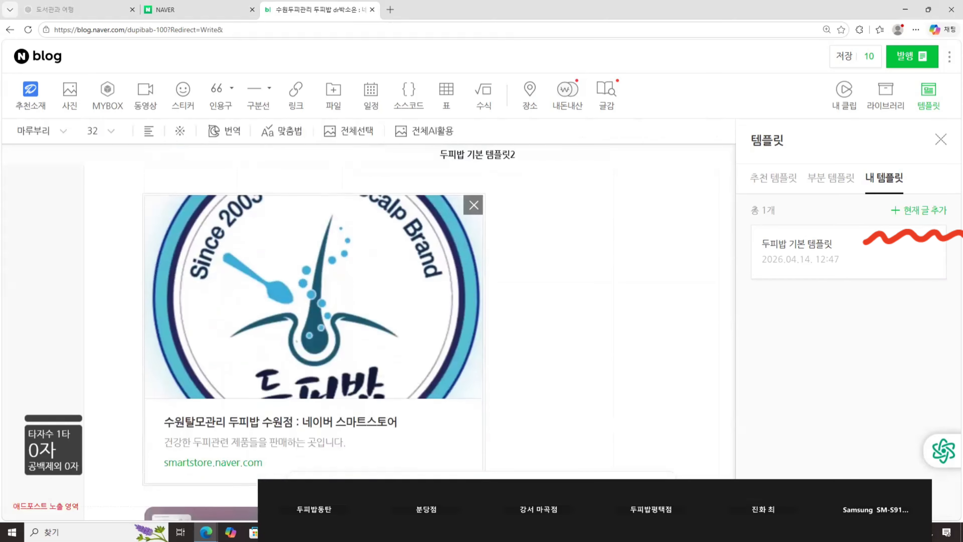
{"action": "scroll", "coordinate": [484, 415], "scroll_direction": "down", "scroll_amount": 2}
{"action": "scroll", "coordinate": [713, 312], "scroll_direction": "up", "scroll_amount": 2}
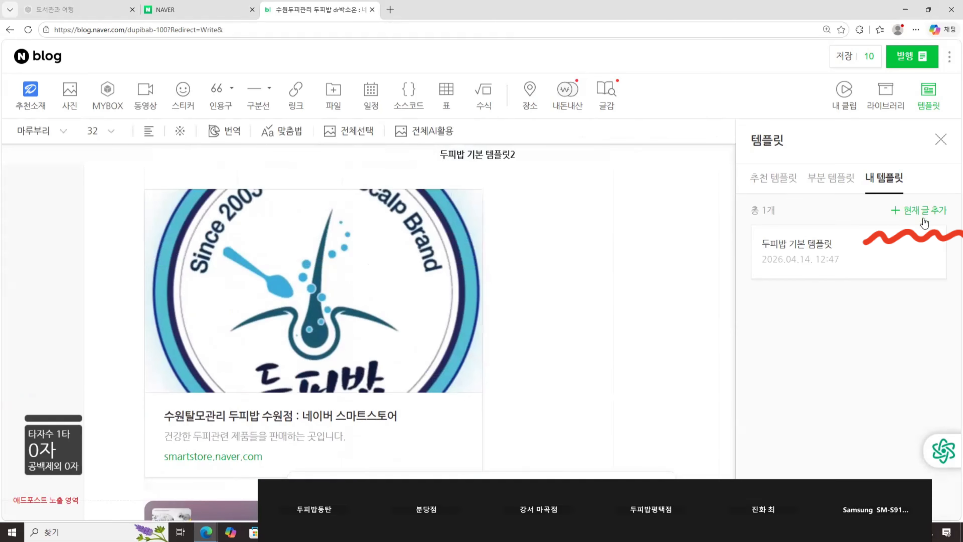
{"action": "left_click", "coordinate": [922, 211]}
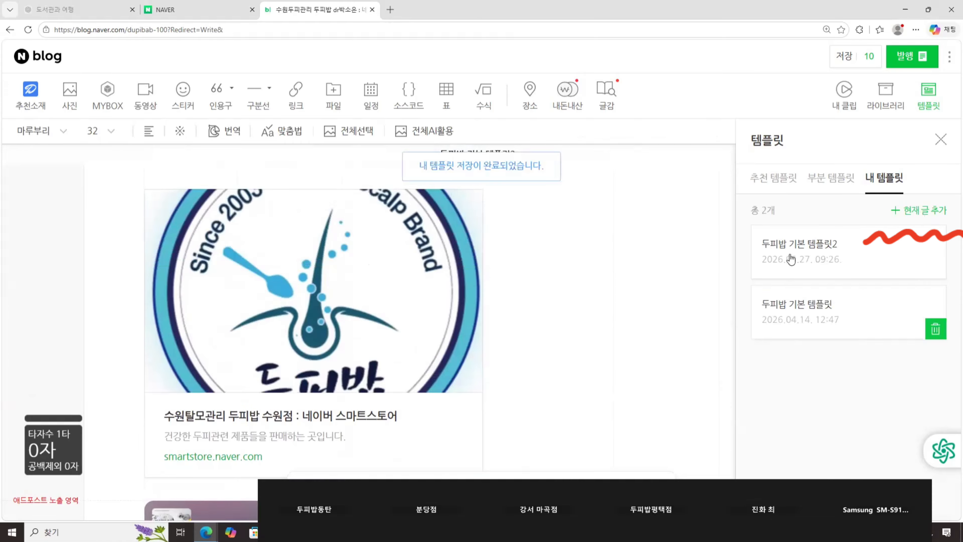
Add an empty line above the smart store link card and close the template list.
{"action": "scroll", "coordinate": [569, 351], "scroll_direction": "up", "scroll_amount": 3}
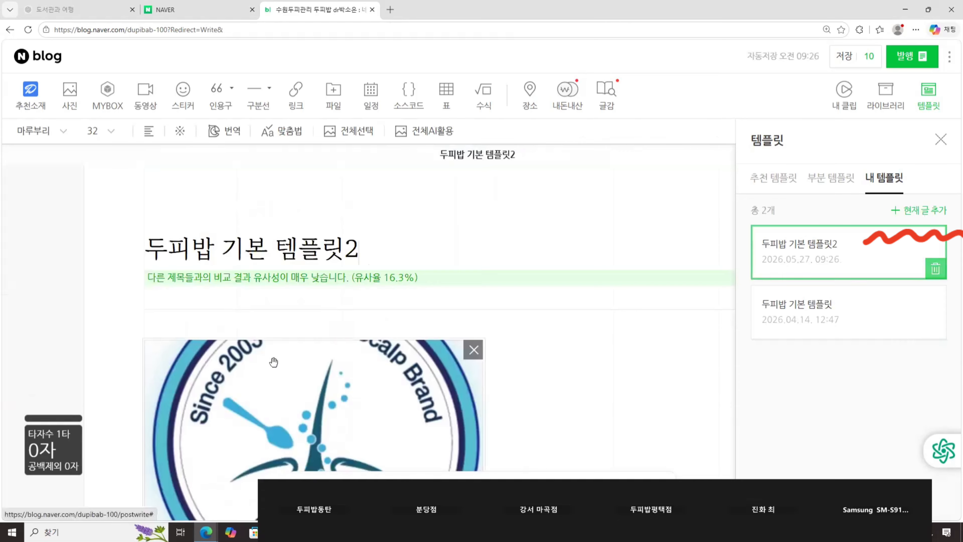
{"action": "left_click", "coordinate": [332, 330]}
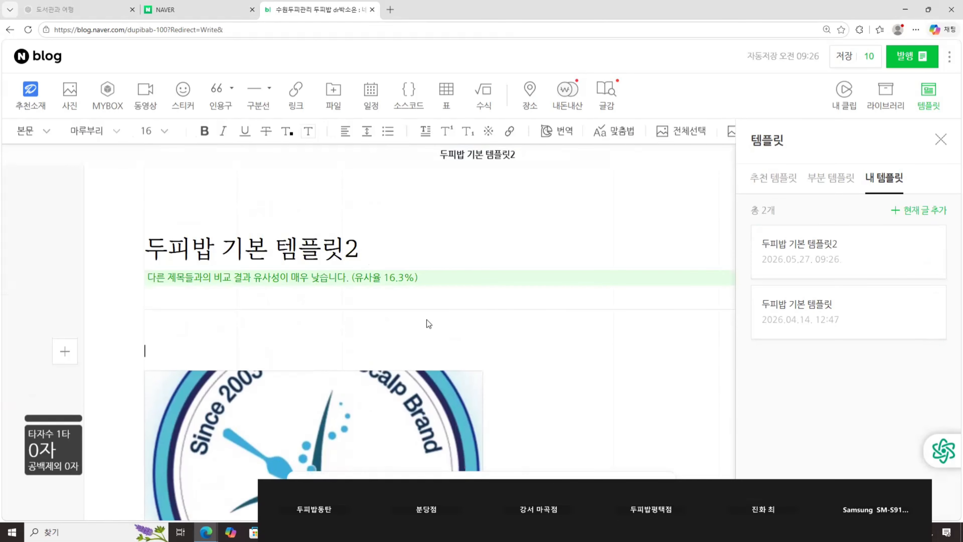
{"action": "left_click", "coordinate": [940, 139]}
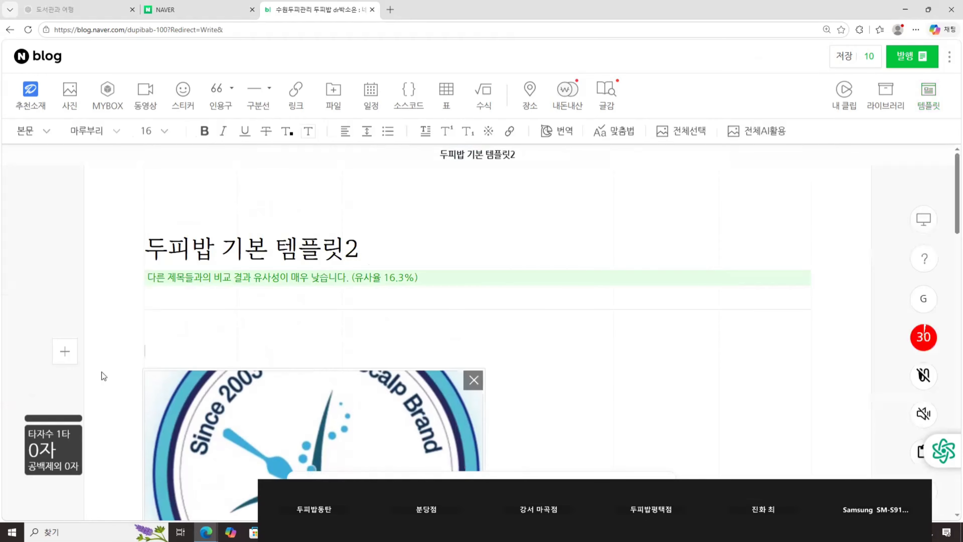
Switch the editor to the mobile screen layout and check how the post looks in it.
{"action": "left_click", "coordinate": [919, 216]}
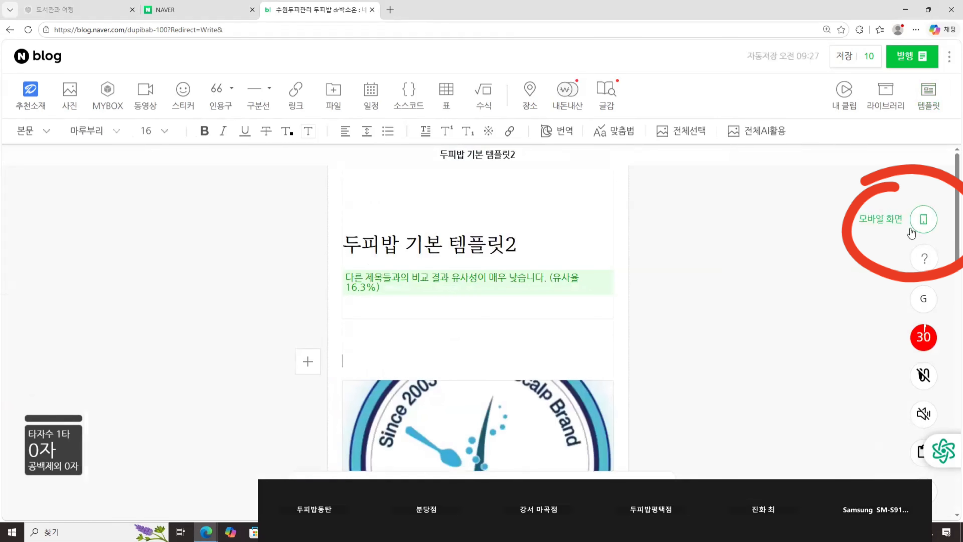
{"action": "scroll", "coordinate": [569, 257], "scroll_direction": "down", "scroll_amount": 6}
{"action": "scroll", "coordinate": [569, 257], "scroll_direction": "up", "scroll_amount": 6}
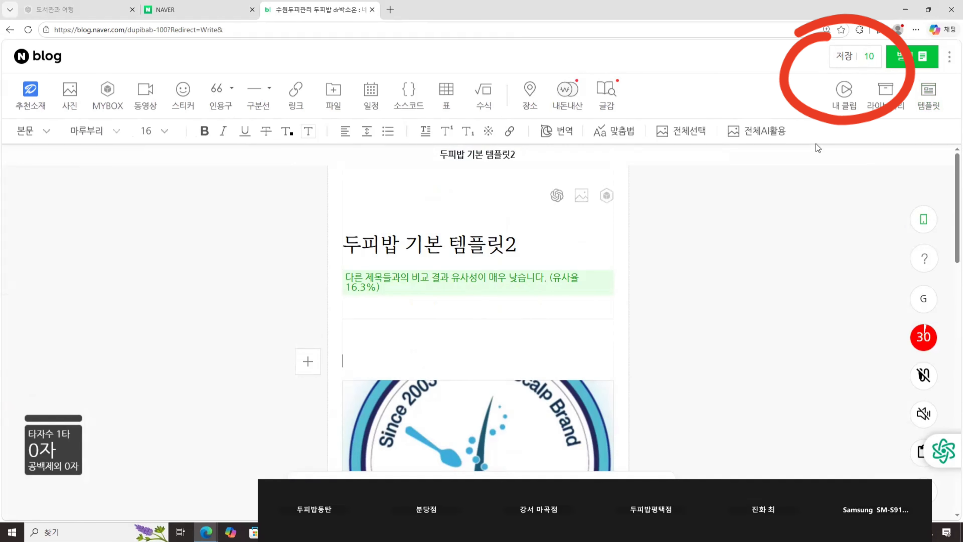
Load the temporarily saved draft "책" into the editor, saving the current content as a draft.
{"action": "left_click", "coordinate": [869, 58]}
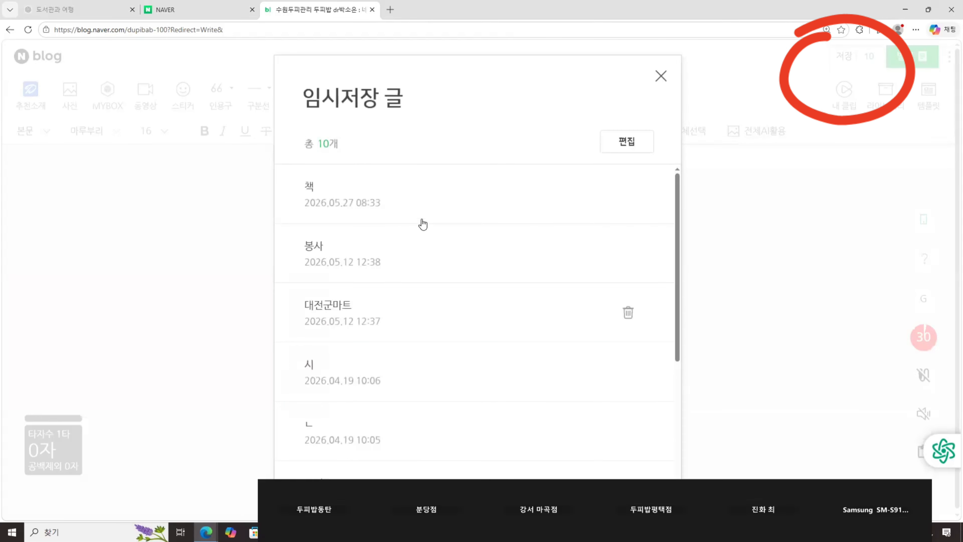
{"action": "left_click", "coordinate": [473, 175]}
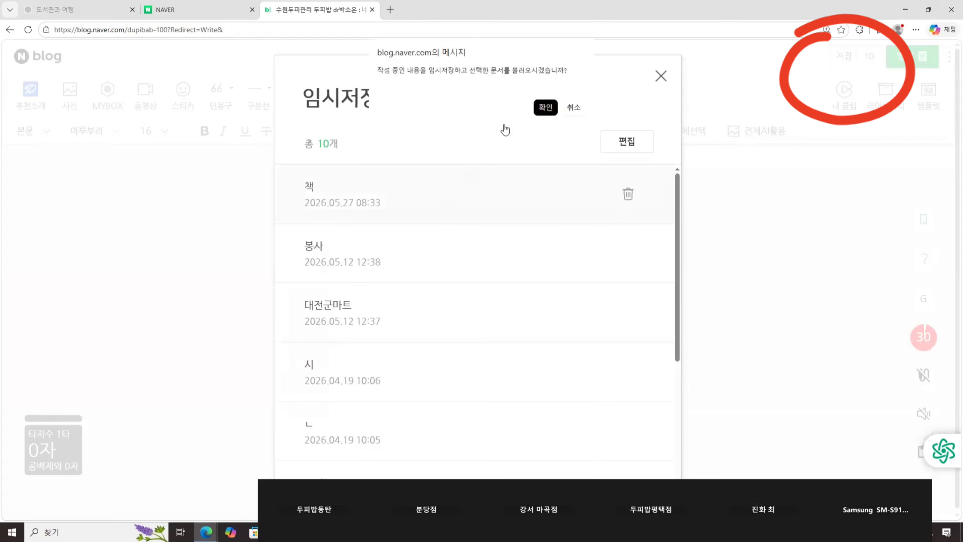
{"action": "left_click", "coordinate": [545, 107]}
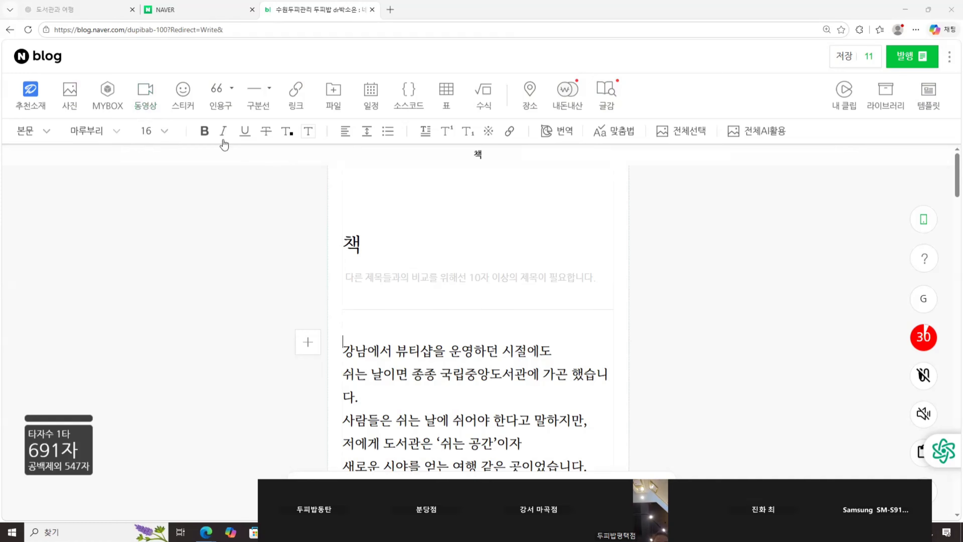
Look over the line spacing options and read through the body text of the "책" draft.
{"action": "left_click", "coordinate": [366, 133]}
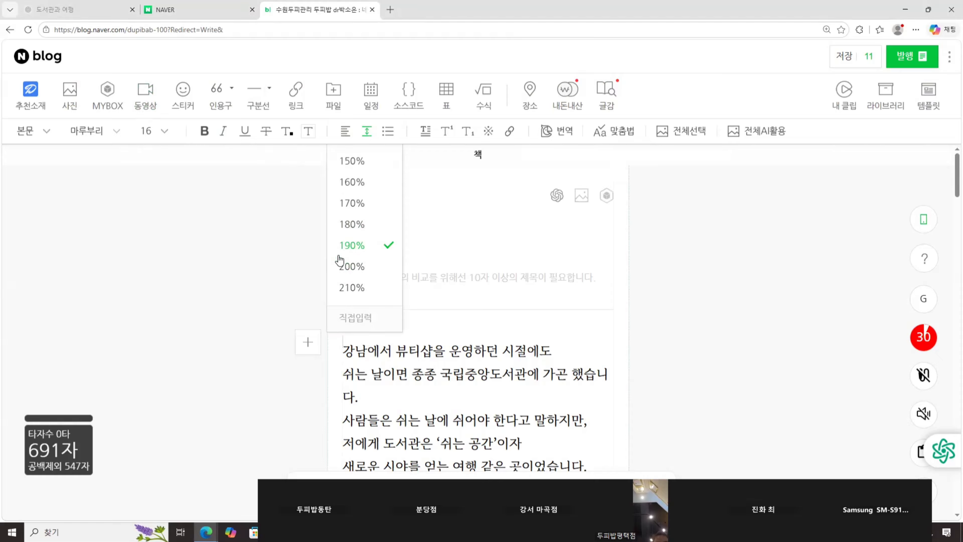
{"action": "left_click", "coordinate": [444, 339]}
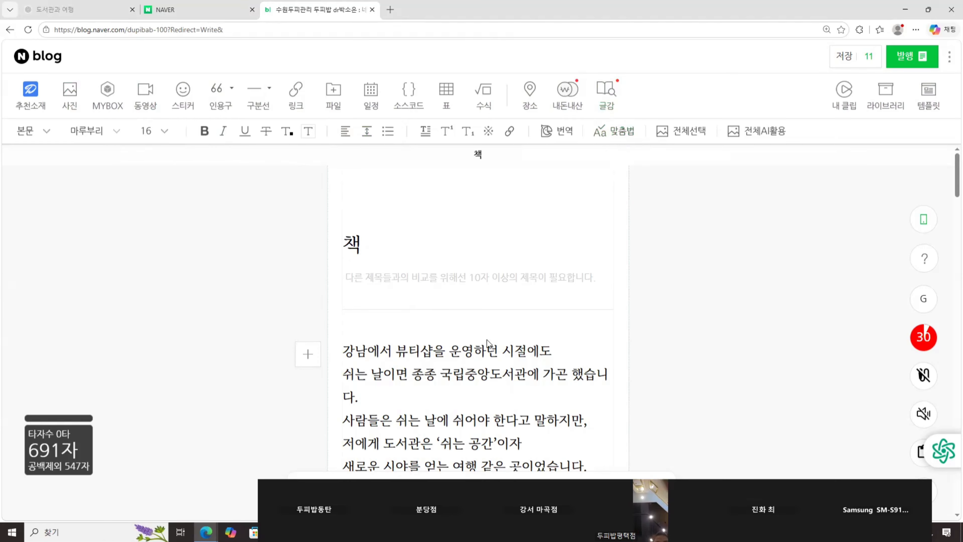
{"action": "scroll", "coordinate": [484, 350], "scroll_direction": "down", "scroll_amount": 3}
{"action": "scroll", "coordinate": [469, 348], "scroll_direction": "up", "scroll_amount": 3}
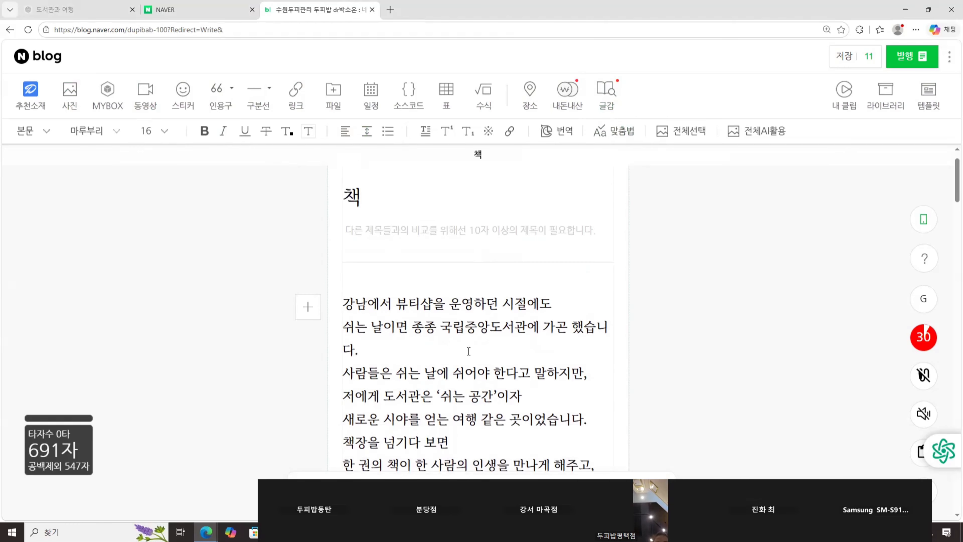
{"action": "scroll", "coordinate": [435, 383], "scroll_direction": "down", "scroll_amount": 10}
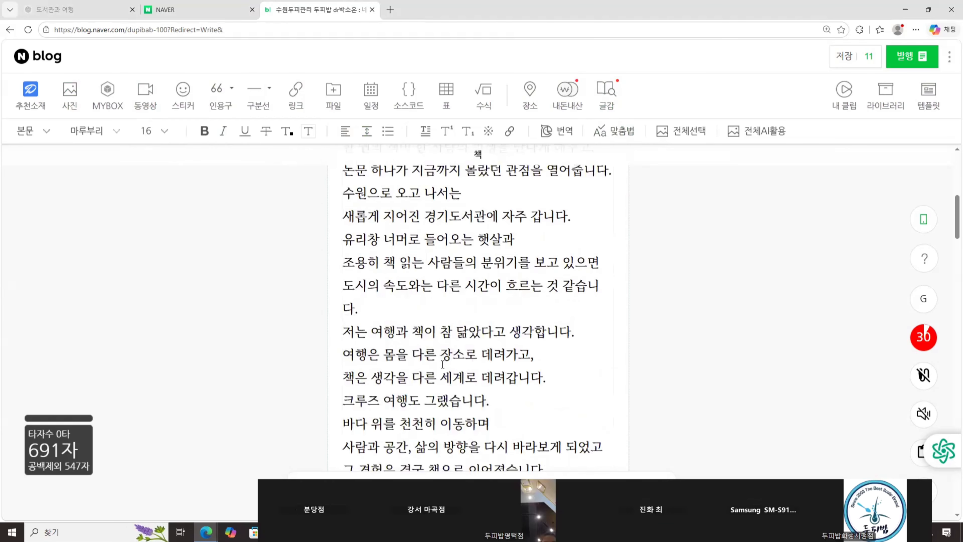
{"action": "scroll", "coordinate": [441, 353], "scroll_direction": "up", "scroll_amount": 6}
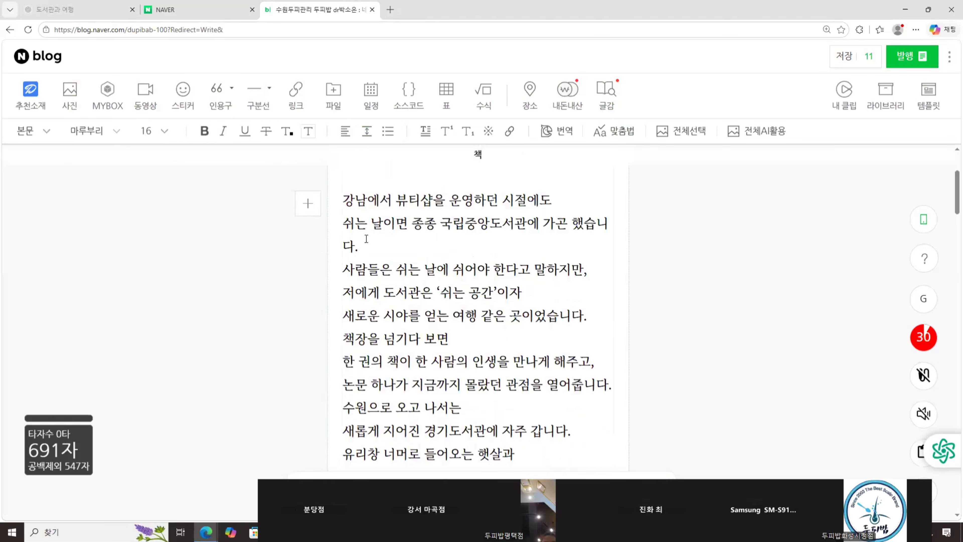
Snap the blog editor to the right half of the desktop and open a new Edge window on the left.
{"action": "key", "text": "super+Right"}
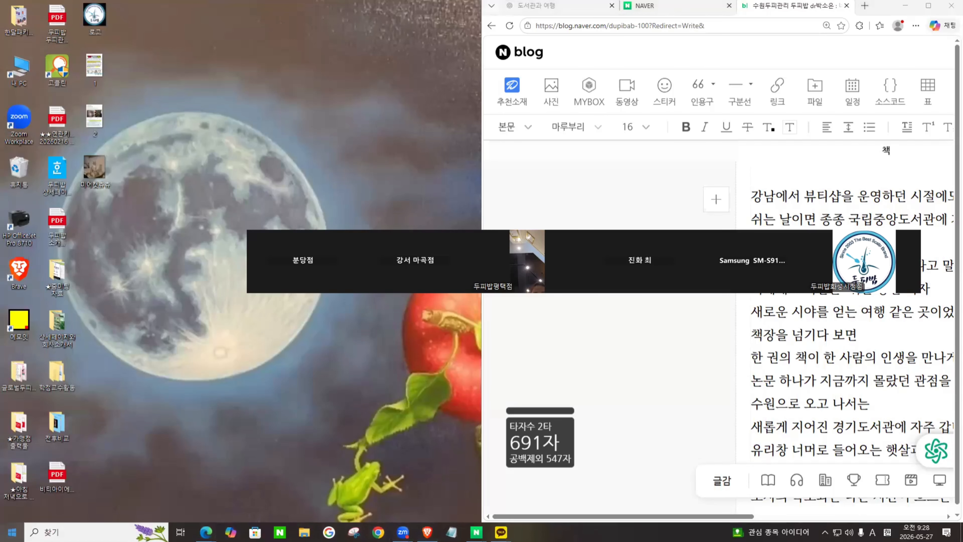
{"action": "key", "text": "super"}
{"action": "scroll", "coordinate": [87, 312], "scroll_direction": "down", "scroll_amount": 6}
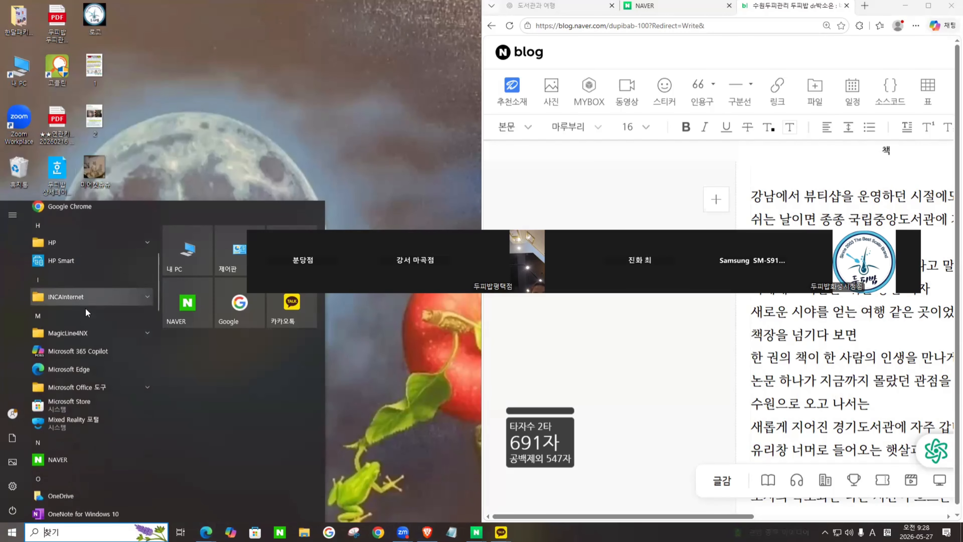
{"action": "scroll", "coordinate": [87, 311], "scroll_direction": "down", "scroll_amount": 5}
{"action": "left_click", "coordinate": [211, 167]}
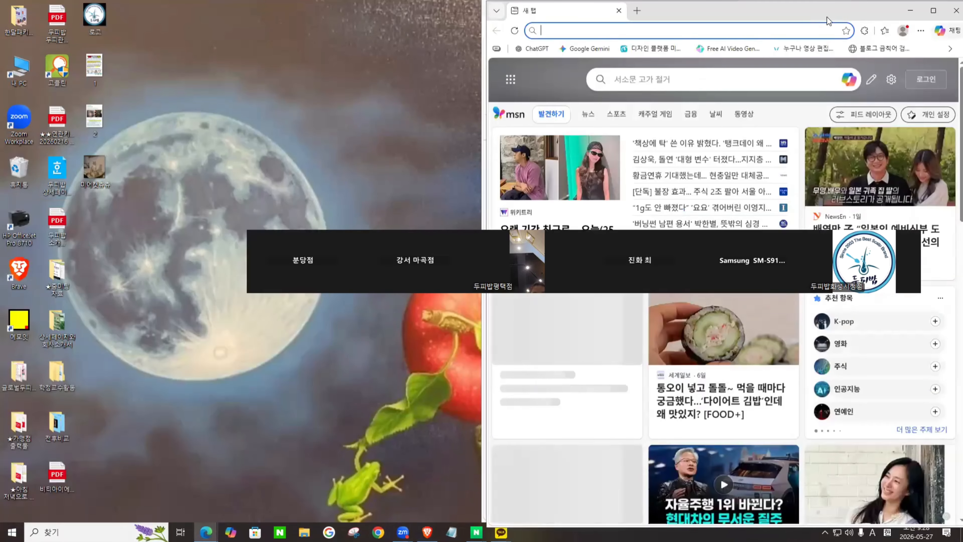
{"action": "key", "text": "super+Left"}
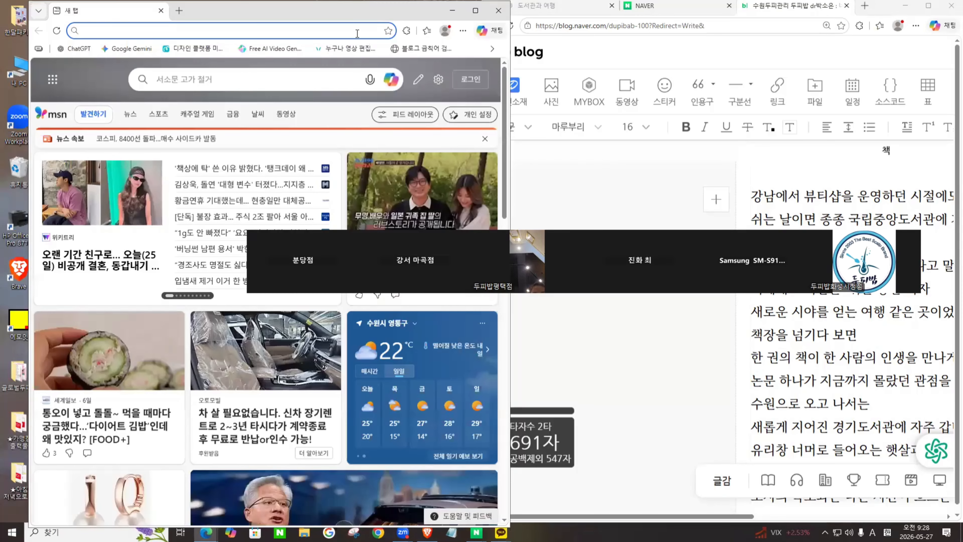
Open Google Gemini from the favorites in the new Edge window and dismiss the AITOPIA advertisement.
{"action": "left_click", "coordinate": [427, 33]}
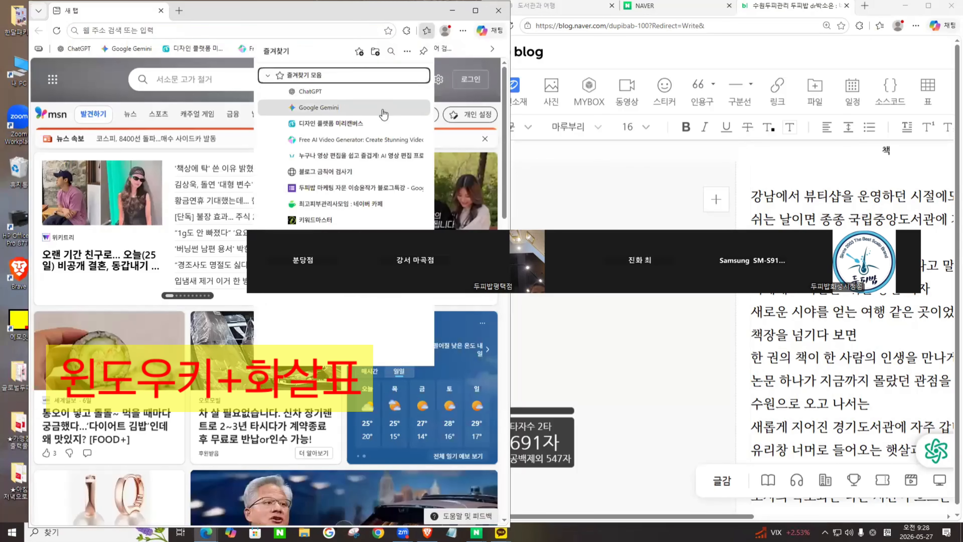
{"action": "left_click", "coordinate": [382, 111]}
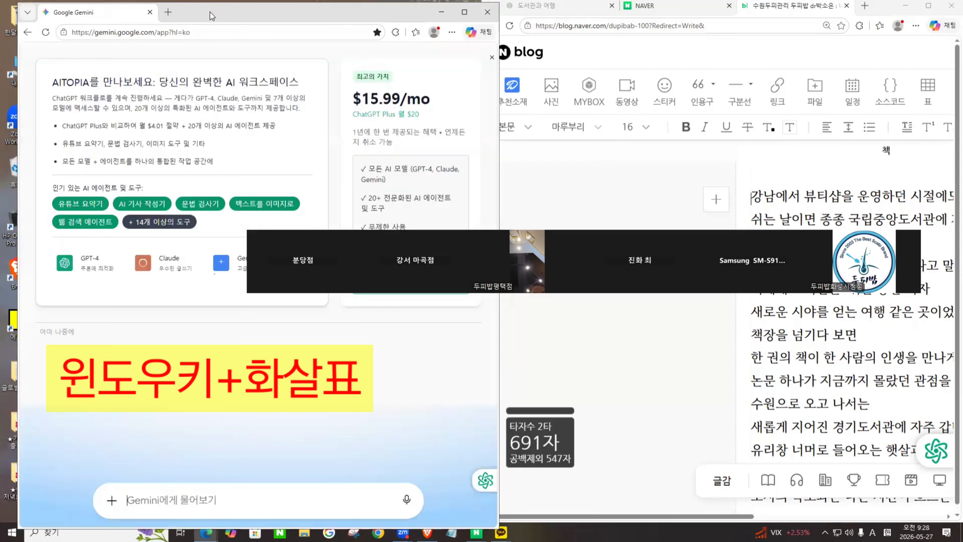
{"action": "left_click", "coordinate": [492, 57]}
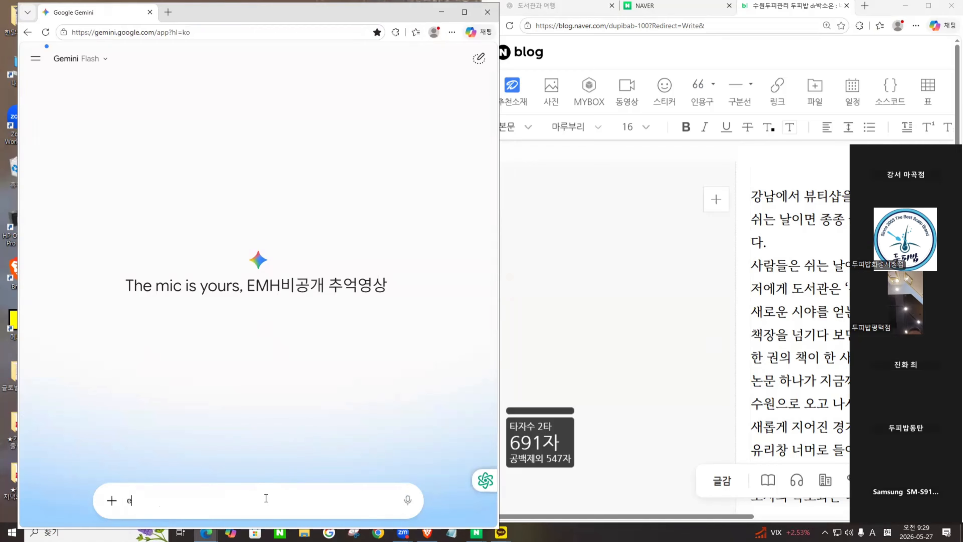
Begin the Gemini prompt with "쉬는날이면 도서관에 방문해서 책을 읽어.".
{"action": "type", "text": "되"}
{"action": "key", "text": "BackSpace"}
{"action": "key", "text": "BackSpace"}
{"action": "key", "text": "BackSpace"}
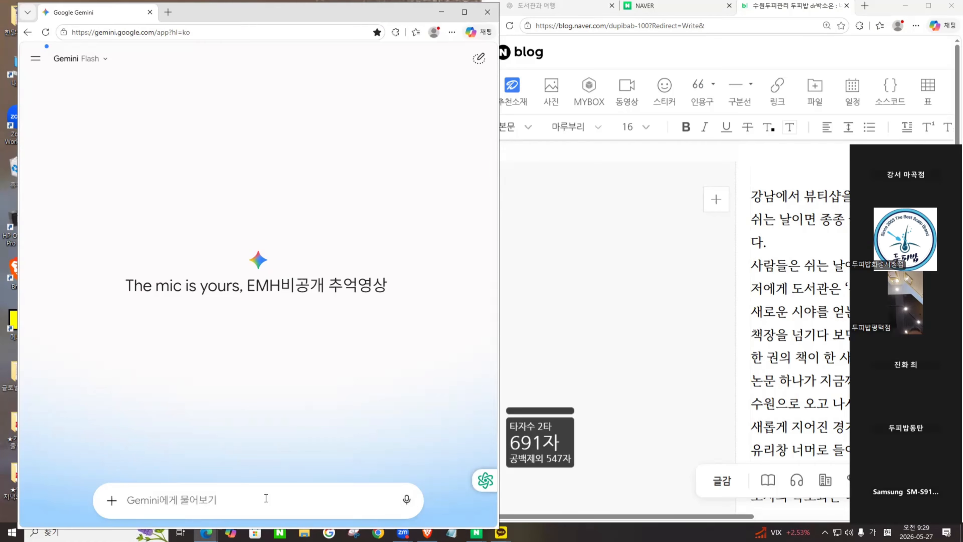
{"action": "type", "text": "쉬늬"}
{"action": "type", "text": "날이면"}
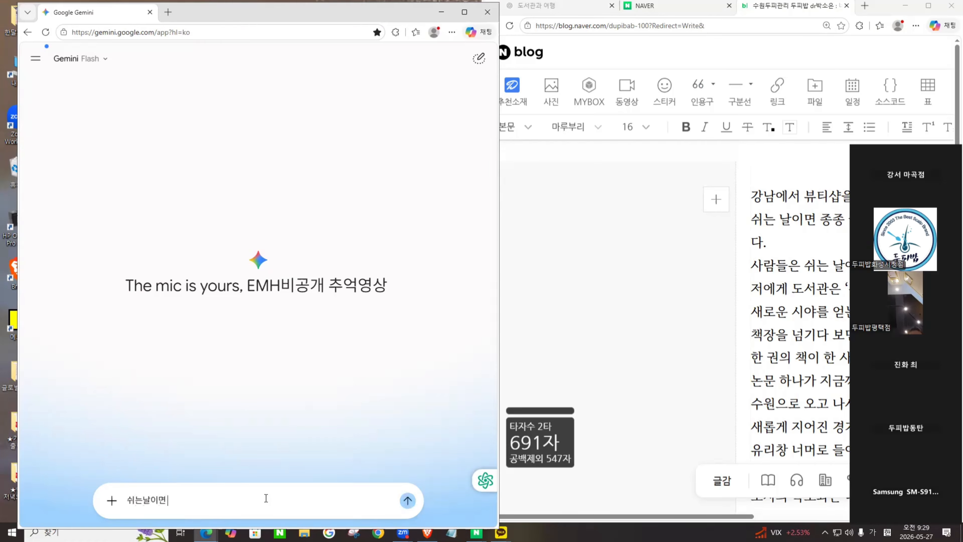
{"action": "type", "text": " 도서관에 바움"}
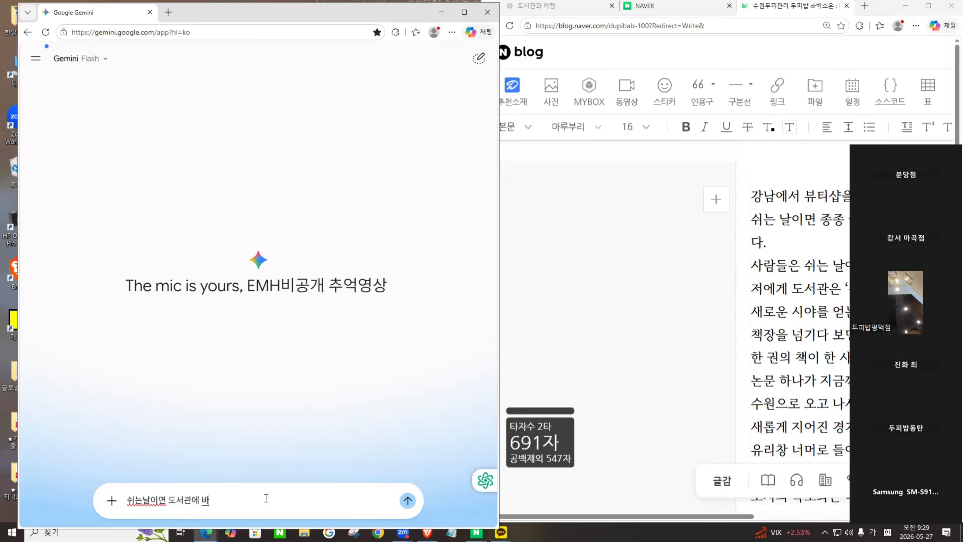
{"action": "type", "text": "문해서 책을 읽어. 그"}
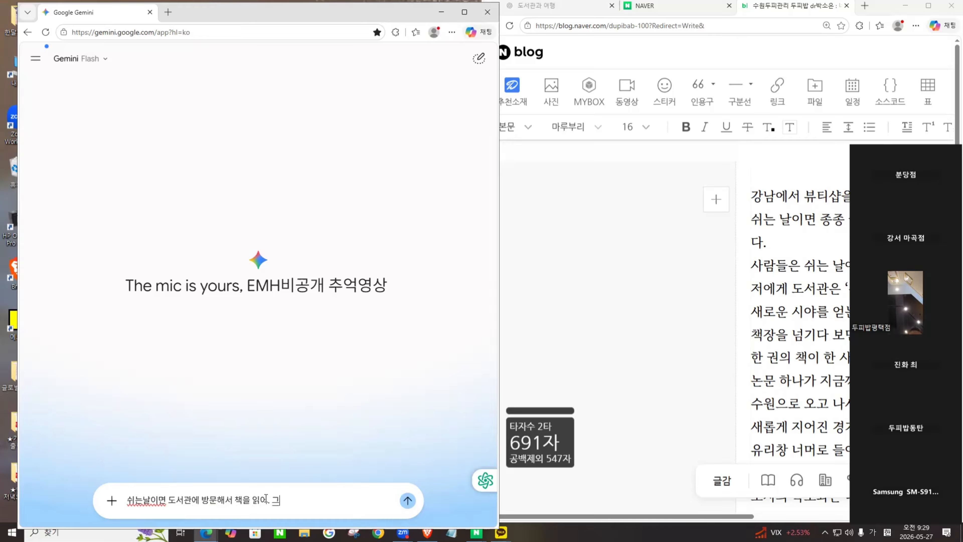
Continue the Gemini prompt with "강남에서 샵할때는 국립중앙도서관을 주1회씩은 갔었".
{"action": "type", "text": "남엣"}
{"action": "type", "text": "서 샵할때는 "}
{"action": "type", "text": "국립중"}
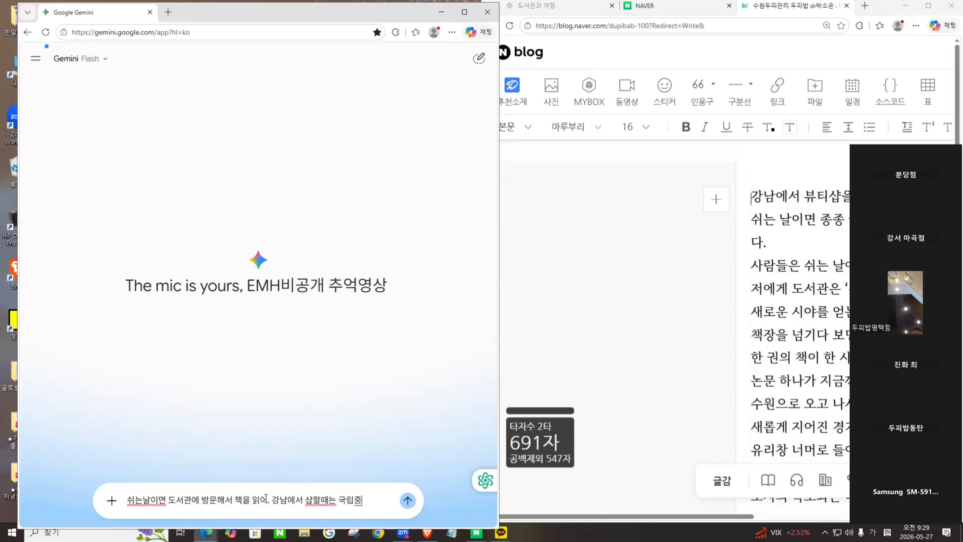
{"action": "type", "text": "앙도서관을 자주 개"}
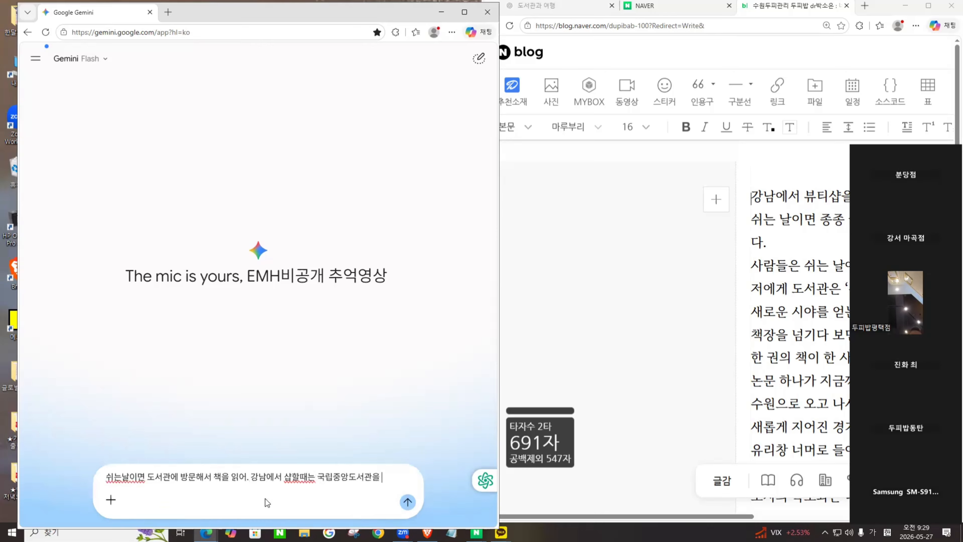
{"action": "key", "text": "BackSpace"}
{"action": "key", "text": "BackSpace"}
{"action": "key", "text": "BackSpace"}
{"action": "key", "text": "BackSpace"}
{"action": "type", "text": "주1회"}
{"action": "type", "text": "씩은 갔었"}
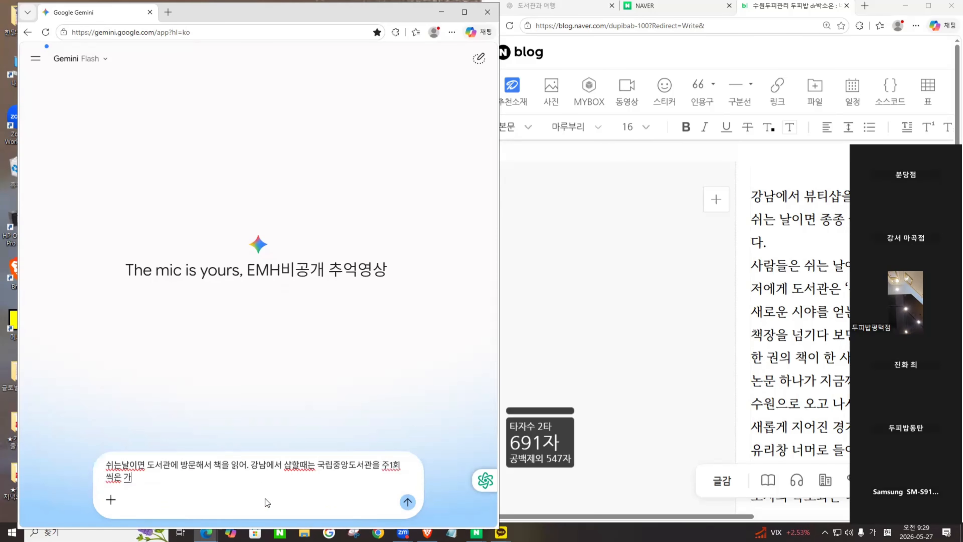
Finish that sentence with "어" and add "지금도 그래. 그것과 두피밥과 연결해서 블로그를 작성하려고 해" to the prompt.
{"action": "type", "text": "어. 지금도 글"}
{"action": "type", "text": "래. "}
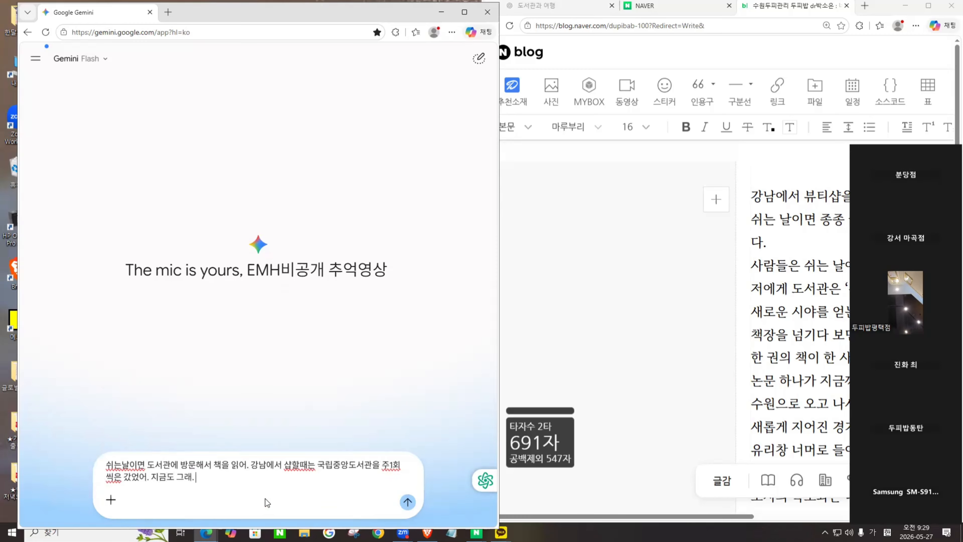
{"action": "type", "text": "그"}
{"action": "type", "text": "것과 뒤"}
{"action": "type", "text": "피바"}
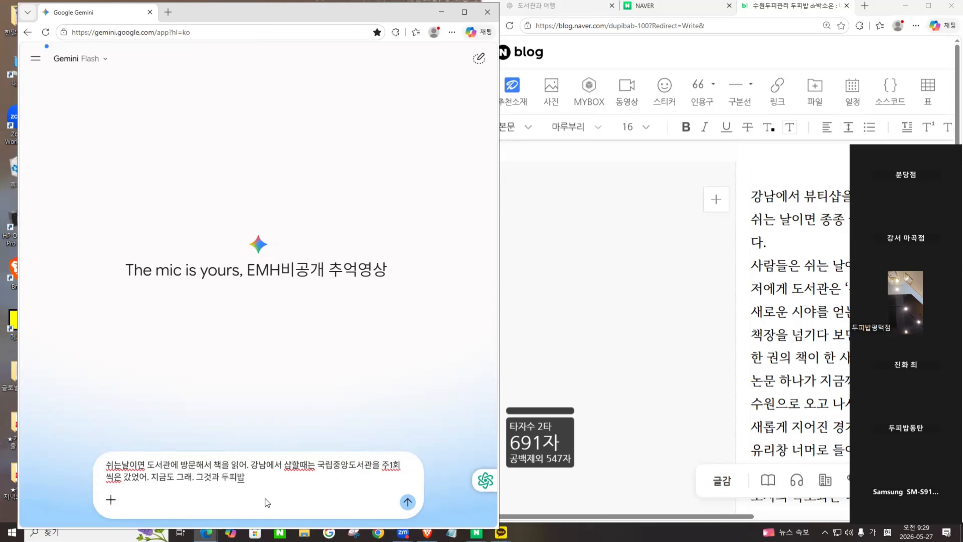
{"action": "type", "text": "과 연결해서"}
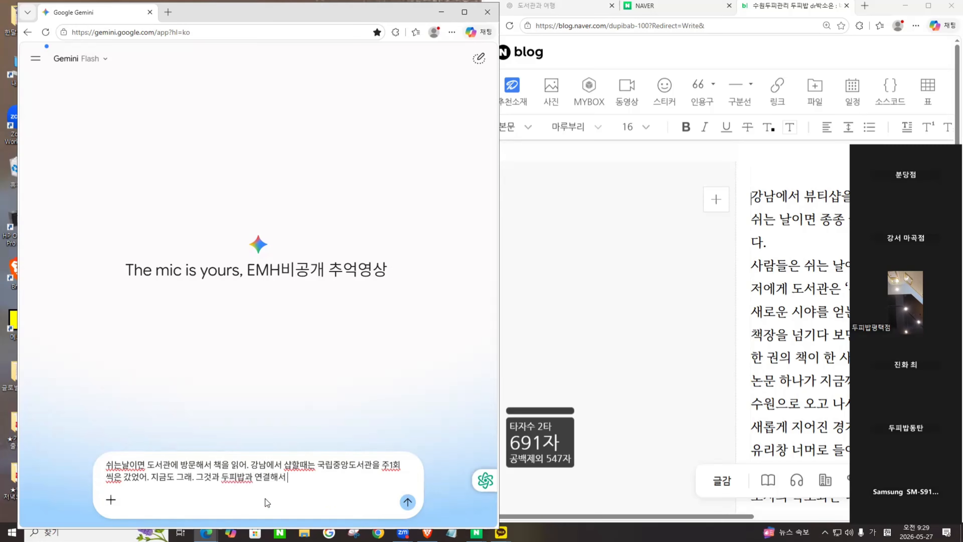
{"action": "type", "text": " 블로그를 작서성하려고 해"}
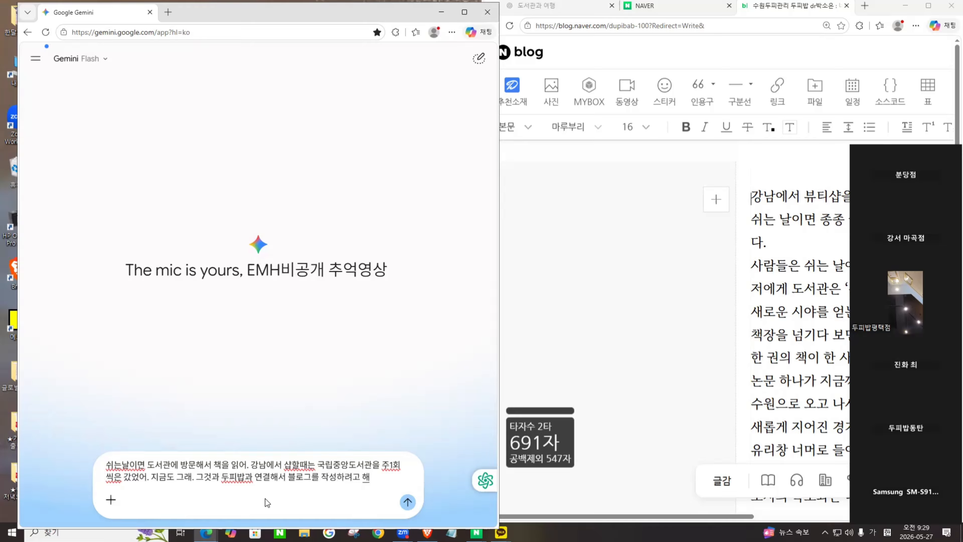
End the prompt with "1,000자로 수원두피 키워드 맞춰서 해줘." and submit it to Gemini.
{"action": "type", "text": ". 1,000잘"}
{"action": "type", "text": "로 키워드 맞"}
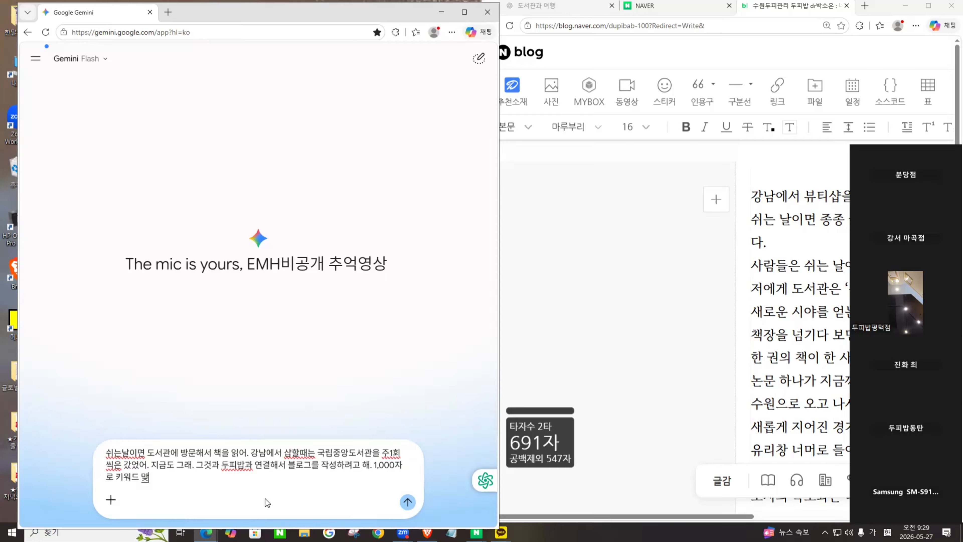
{"action": "type", "text": "춰서 해줘."}
{"action": "key", "text": "Left"}
{"action": "key", "text": "Left"}
{"action": "key", "text": "Left"}
{"action": "key", "text": "Left"}
{"action": "key", "text": "Left"}
{"action": "key", "text": "Left"}
{"action": "key", "text": "Left"}
{"action": "key", "text": "Left"}
{"action": "key", "text": "Left"}
{"action": "key", "text": "Left"}
{"action": "key", "text": "Left"}
{"action": "type", "text": "수원두피"}
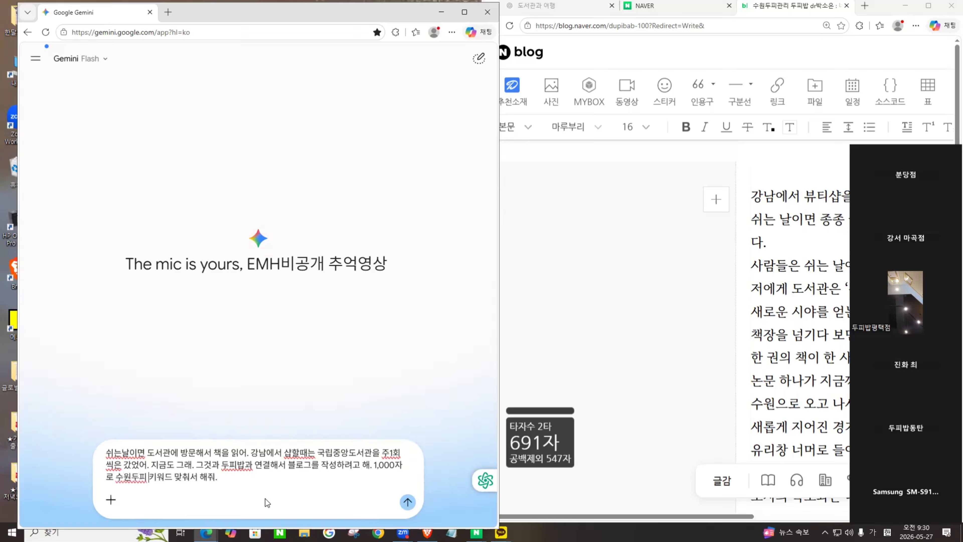
{"action": "key", "text": "Return"}
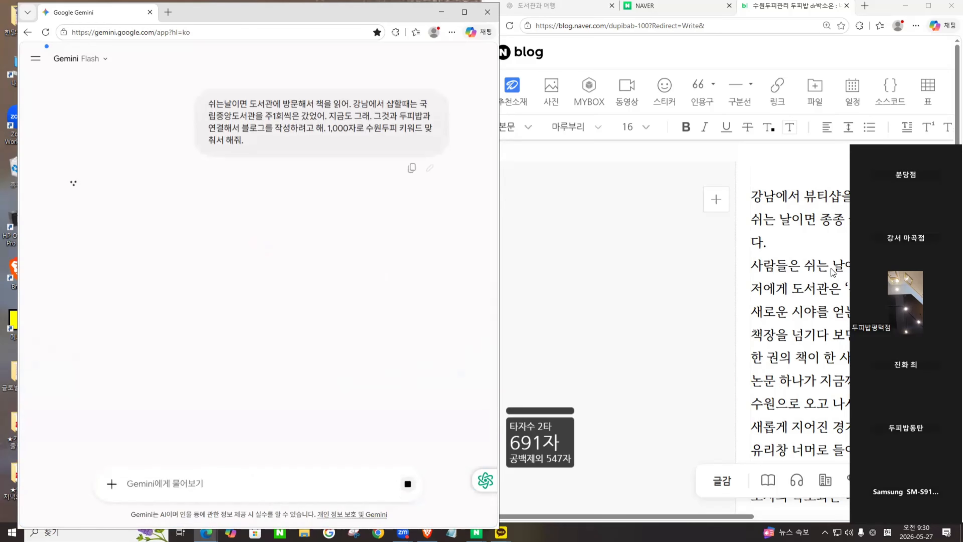
Bring the blog editor window to the front, shift it and widen it over the Gemini window to show full text lines.
{"action": "left_click", "coordinate": [879, 12]}
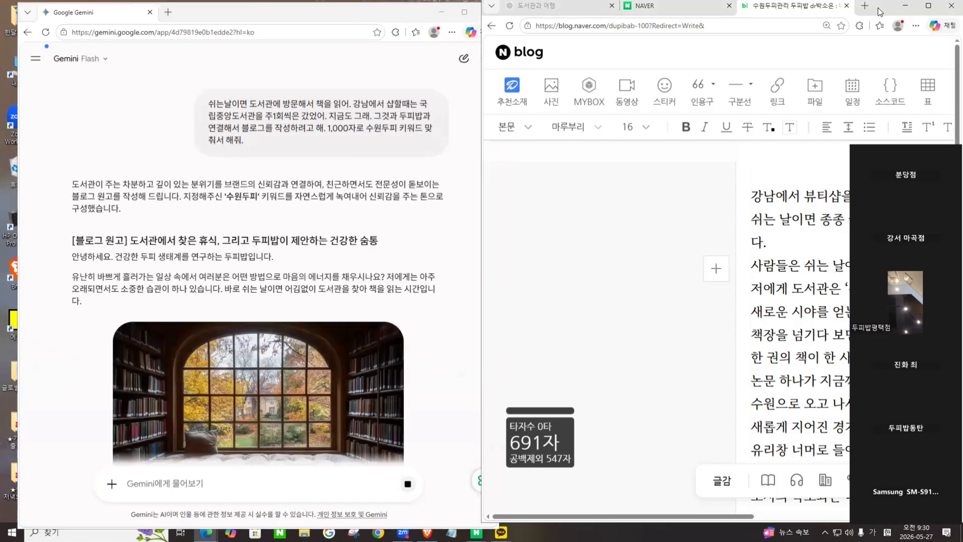
{"action": "left_click_drag", "start_coordinate": [879, 12], "coordinate": [862, 17]}
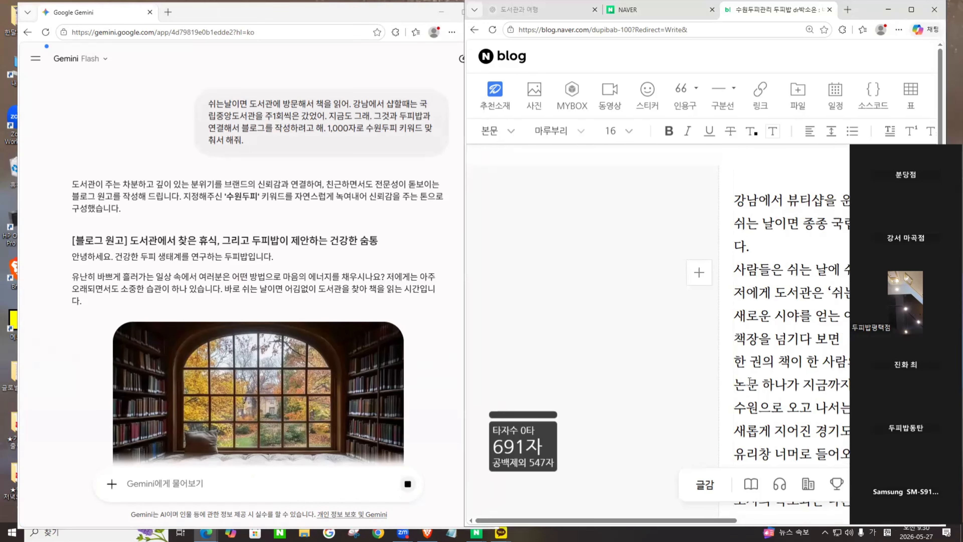
{"action": "left_click", "coordinate": [655, 299]}
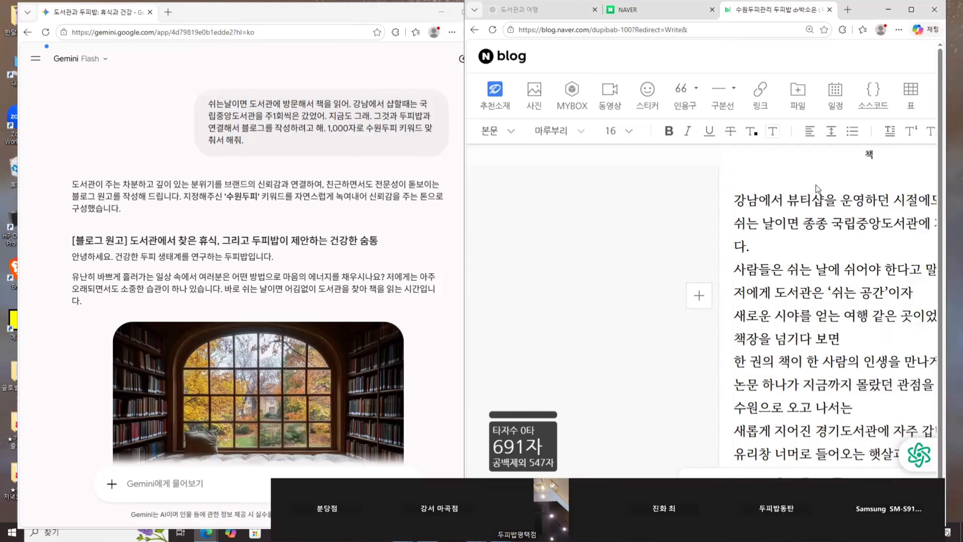
{"action": "scroll", "coordinate": [804, 273], "scroll_direction": "down", "scroll_amount": 8}
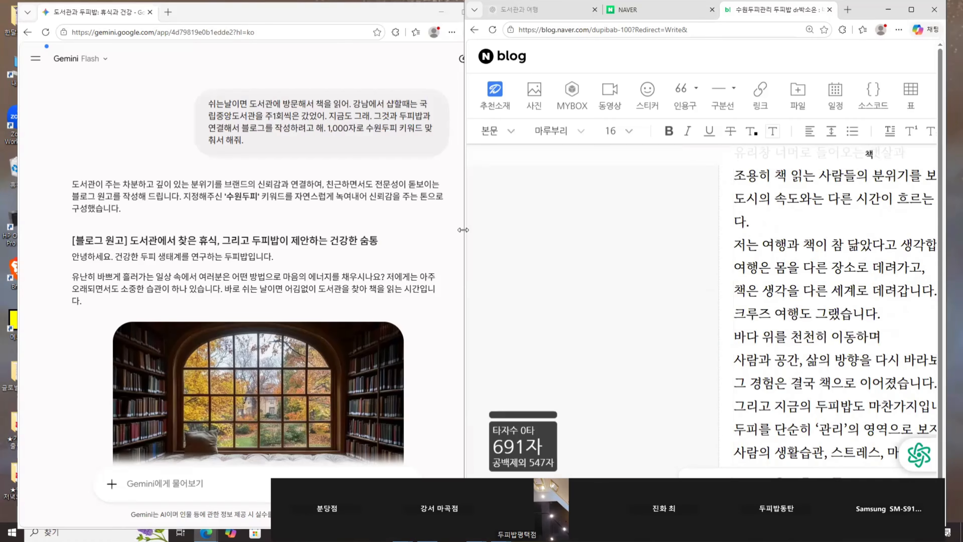
{"action": "left_click_drag", "start_coordinate": [463, 230], "coordinate": [387, 229]}
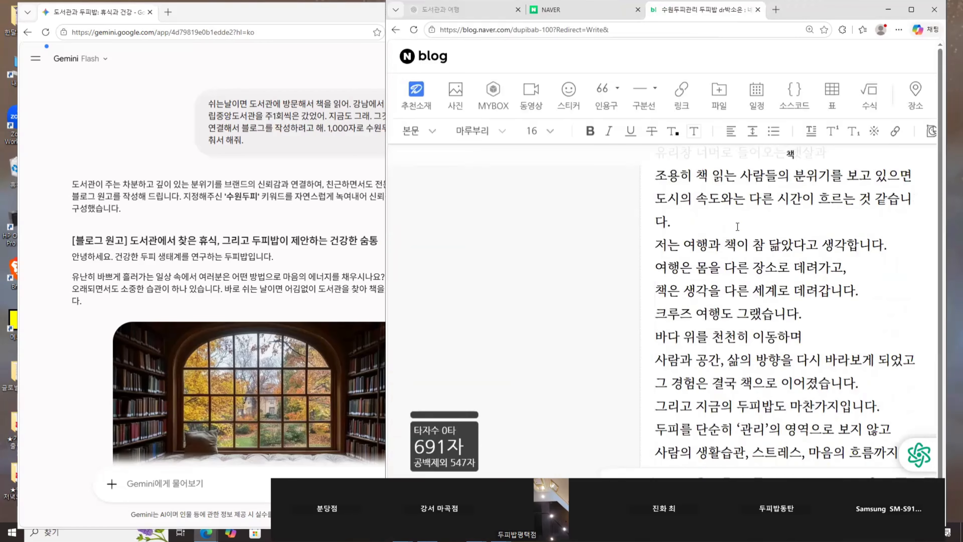
Copy the greeting and first paragraph of Gemini's blog text and paste them above the draft's body, followed by blank lines.
{"action": "scroll", "coordinate": [182, 281], "scroll_direction": "down", "scroll_amount": 5}
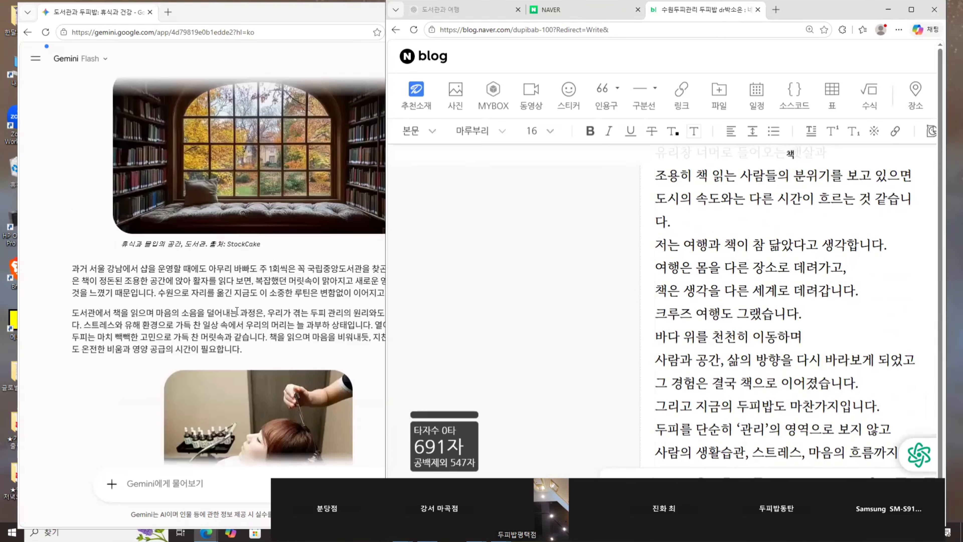
{"action": "scroll", "coordinate": [251, 288], "scroll_direction": "up", "scroll_amount": 4}
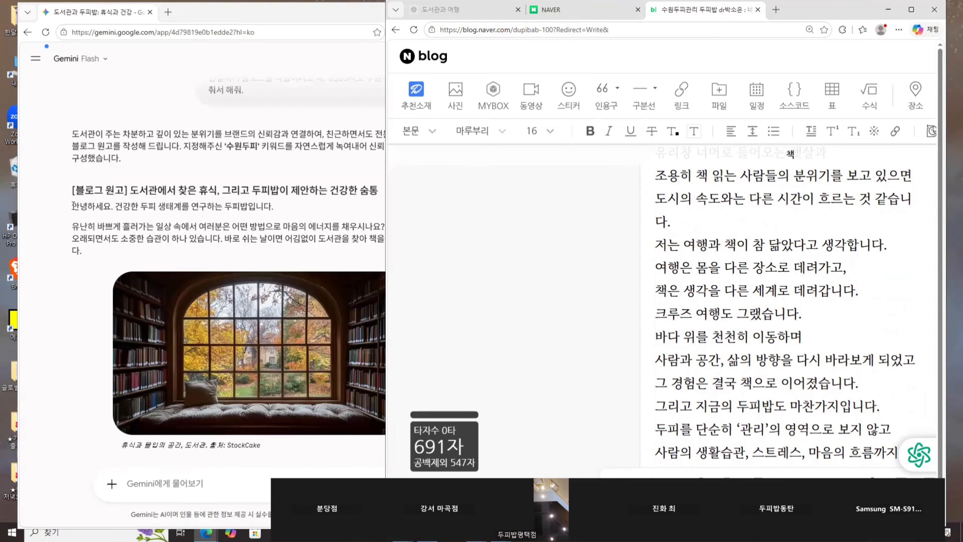
{"action": "left_click_drag", "start_coordinate": [73, 205], "coordinate": [448, 254]}
{"action": "key", "text": "ctrl+c"}
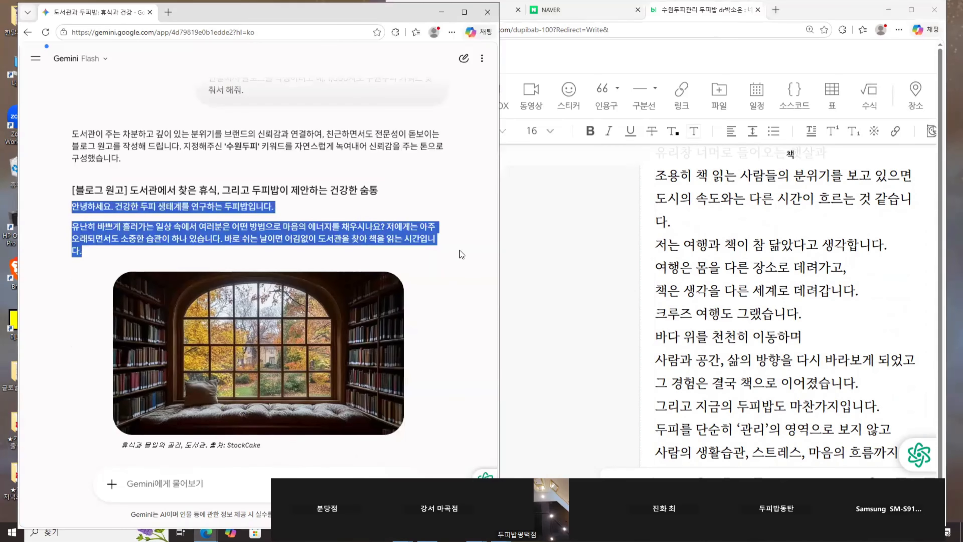
{"action": "scroll", "coordinate": [720, 314], "scroll_direction": "up", "scroll_amount": 10}
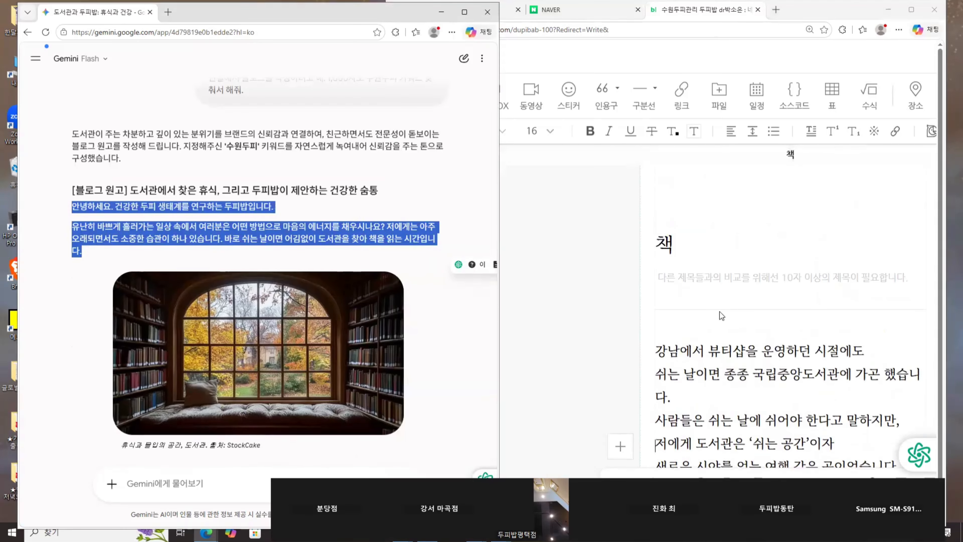
{"action": "left_click", "coordinate": [702, 327]}
{"action": "key", "text": "Return"}
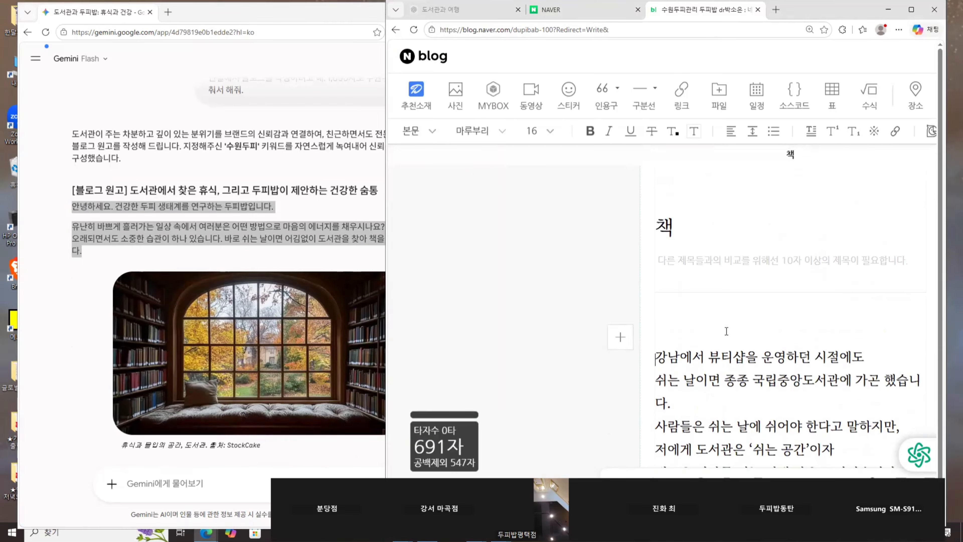
{"action": "key", "text": "Up"}
{"action": "left_click", "coordinate": [694, 312]}
{"action": "key", "text": "ctrl+v"}
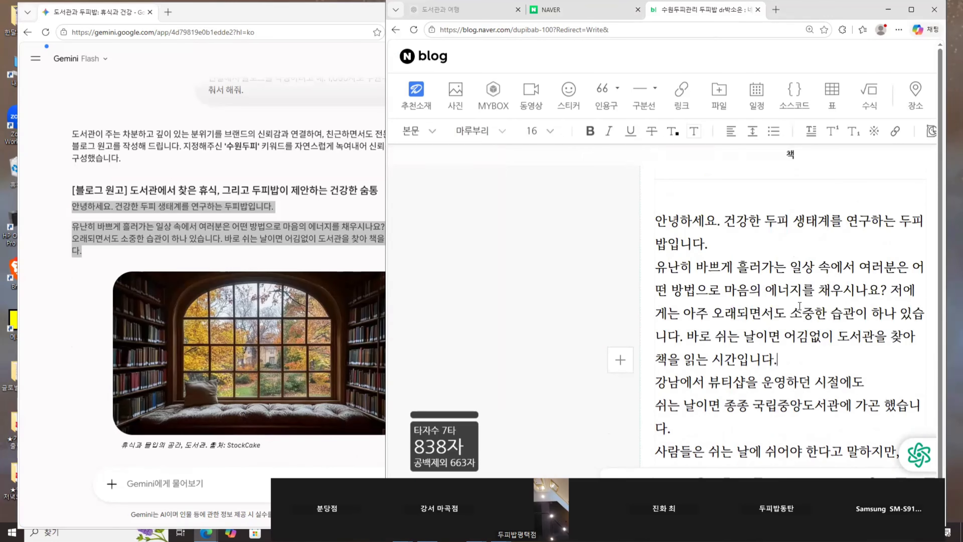
{"action": "key", "text": "Return"}
{"action": "key", "text": "Return"}
Copy the two paragraphs between Gemini's images, starting "과거 서울 강남에서", and paste them below the pasted introduction, adding a blank line.
{"action": "scroll", "coordinate": [68, 203], "scroll_direction": "down", "scroll_amount": 8}
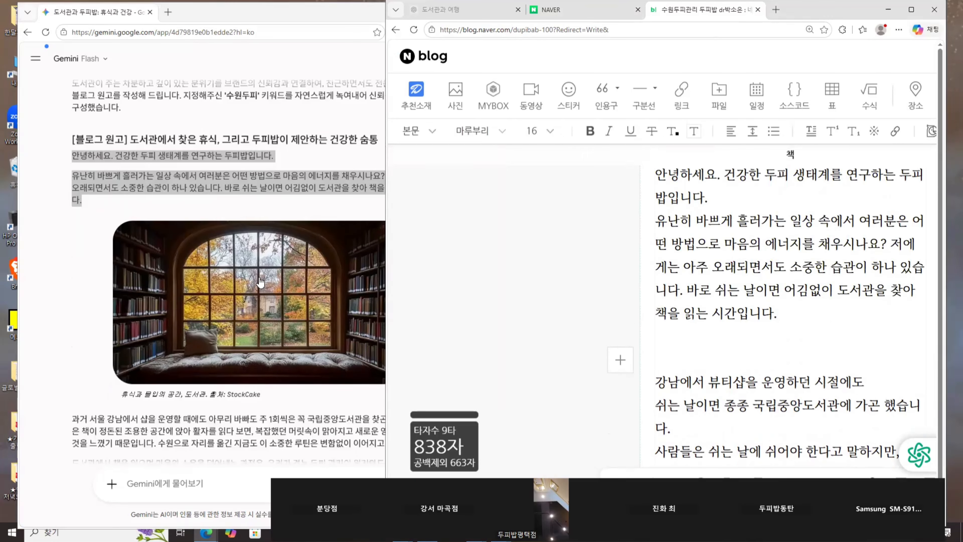
{"action": "left_click_drag", "start_coordinate": [71, 168], "coordinate": [241, 248]}
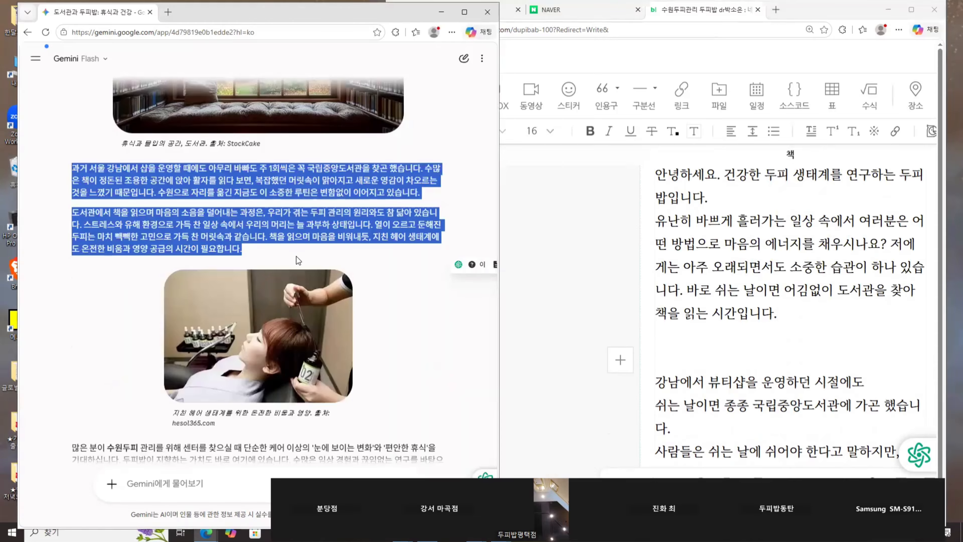
{"action": "left_click", "coordinate": [741, 347]}
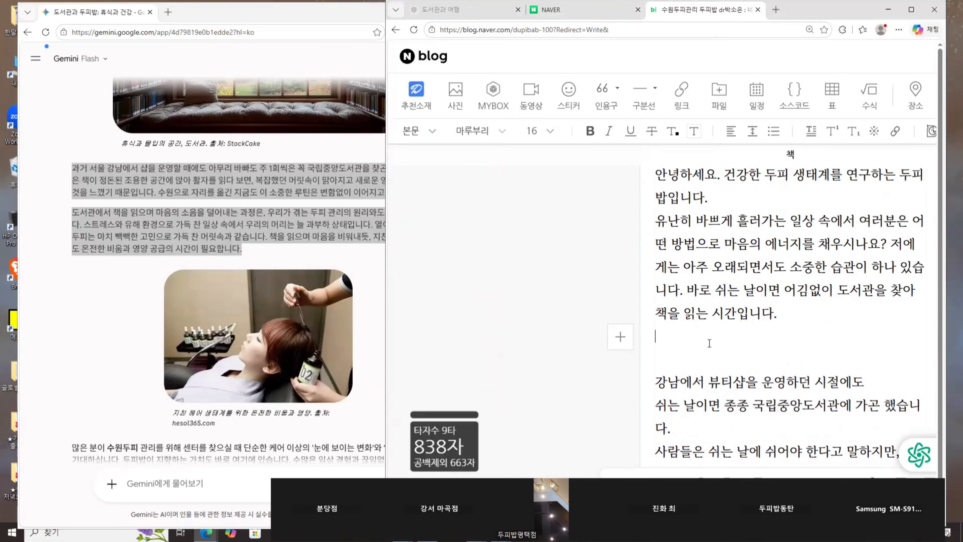
{"action": "key", "text": "ctrl+v"}
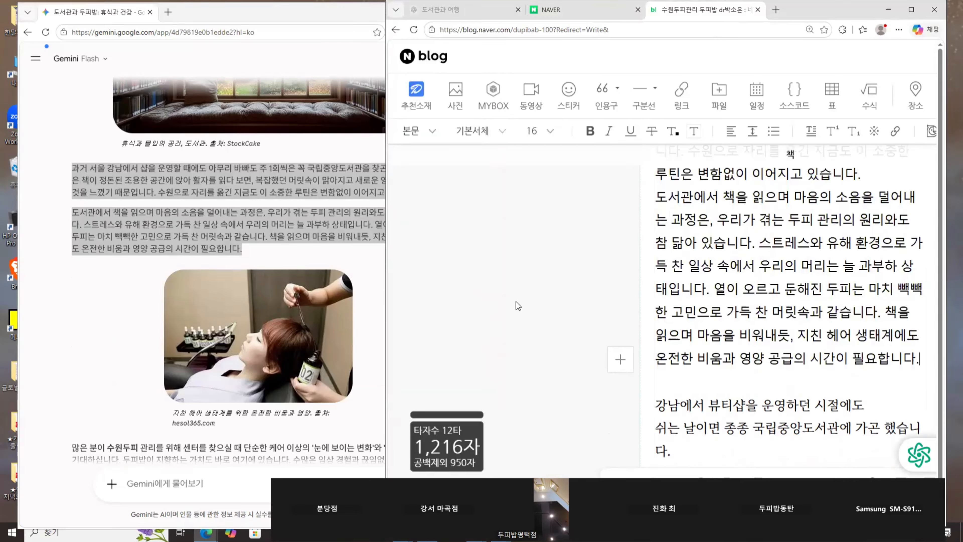
{"action": "key", "text": "Return"}
Copy Gemini's last three blog paragraphs, starting "많은 분이 수원두피", and paste them before the original draft text with a line break.
{"action": "scroll", "coordinate": [244, 405], "scroll_direction": "down", "scroll_amount": 5}
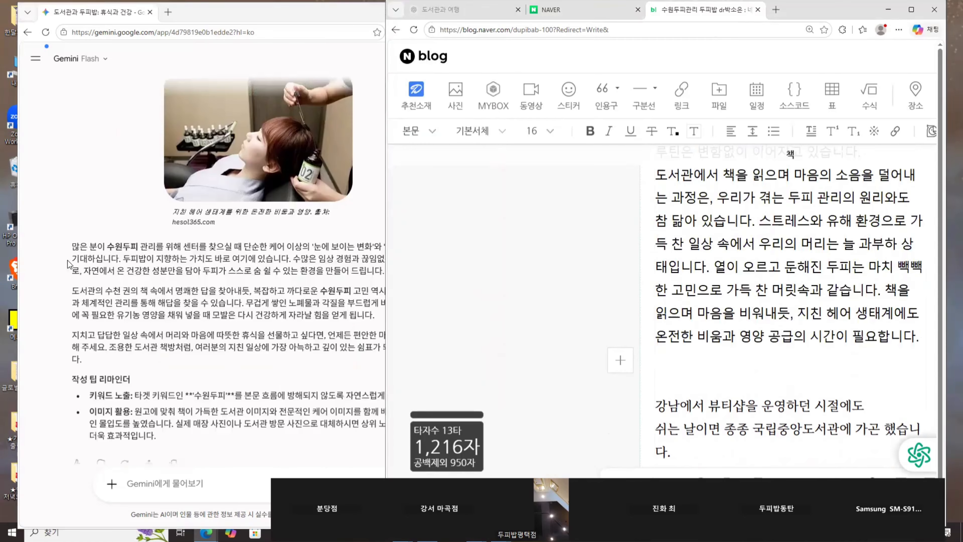
{"action": "left_click_drag", "start_coordinate": [73, 251], "coordinate": [81, 360]}
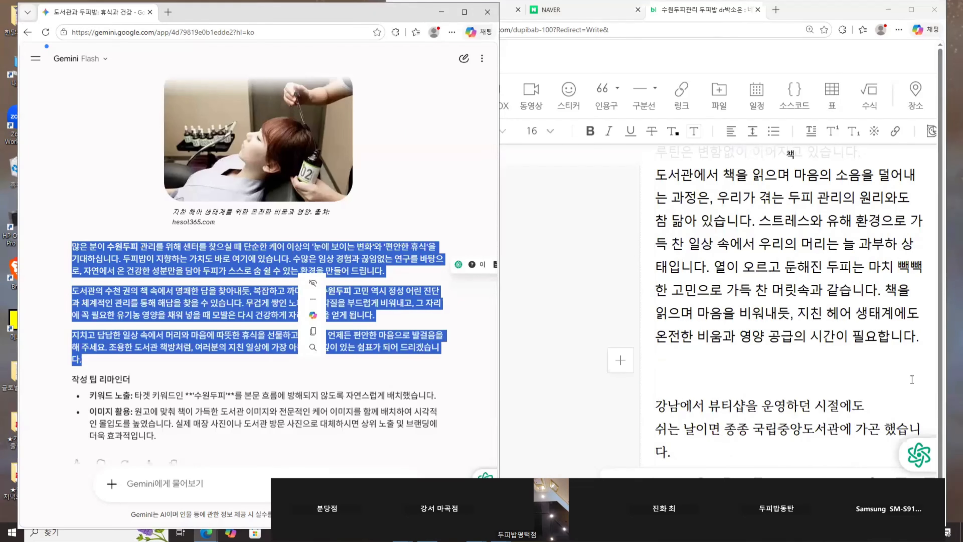
{"action": "left_click", "coordinate": [728, 379]}
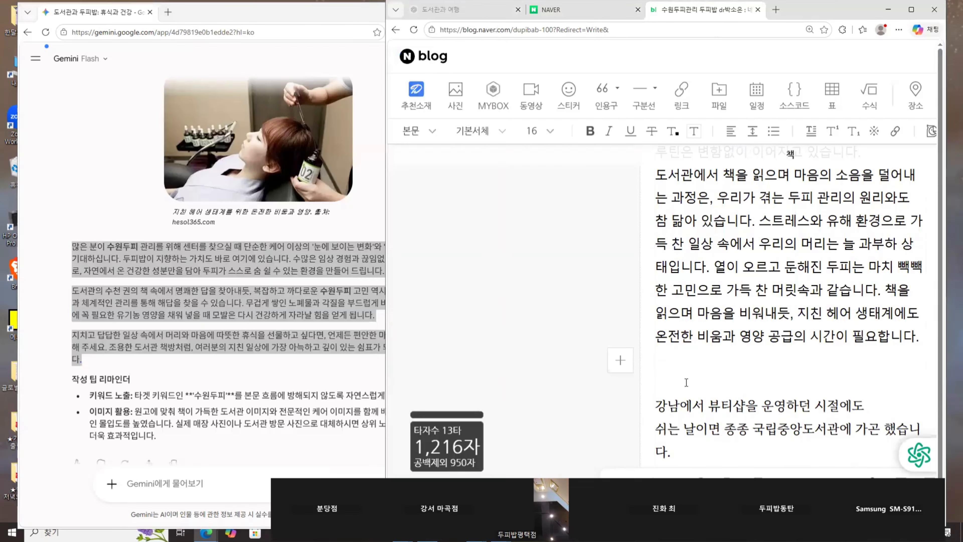
{"action": "key", "text": "ctrl+v"}
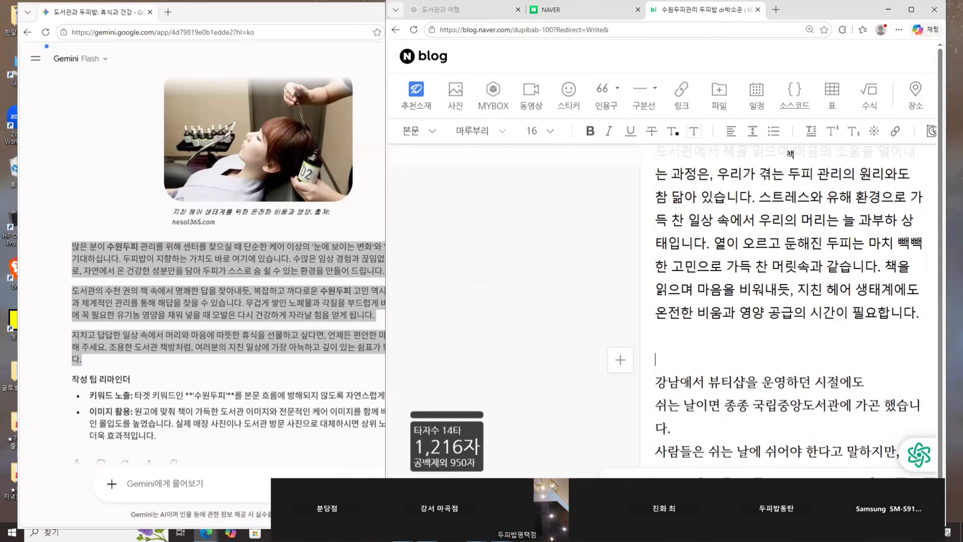
{"action": "key", "text": "Return"}
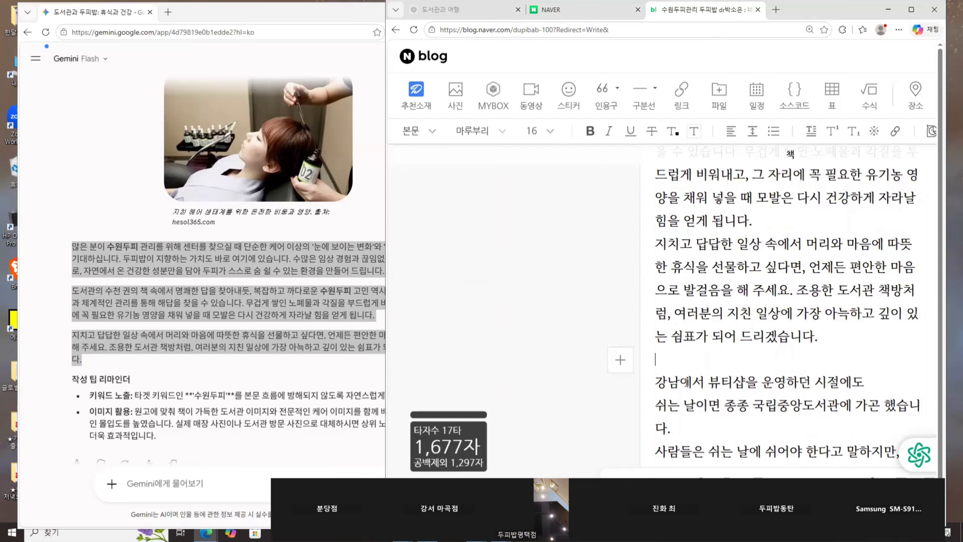
Select the entire body of the blog draft "책" and copy it.
{"action": "scroll", "coordinate": [784, 339], "scroll_direction": "up", "scroll_amount": 5}
{"action": "right_click", "coordinate": [749, 291]}
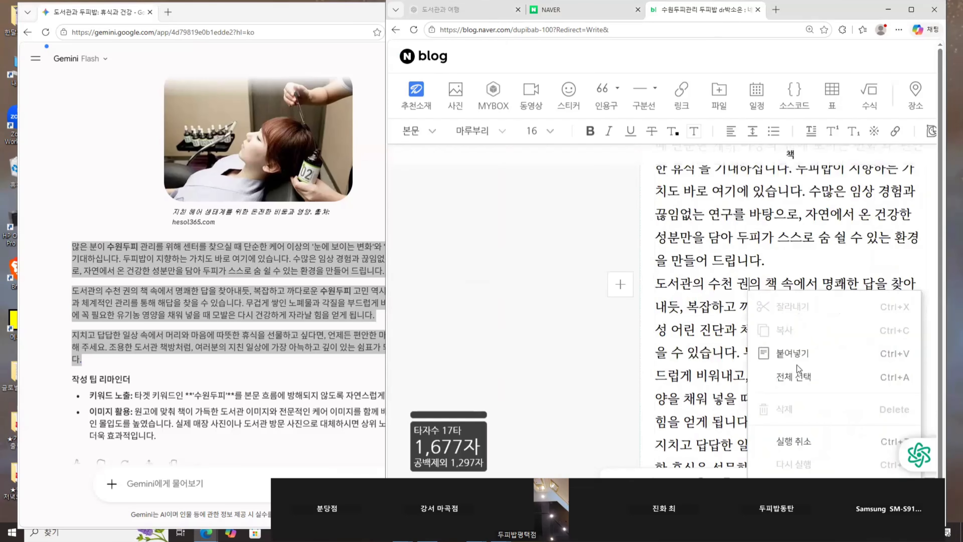
{"action": "left_click", "coordinate": [811, 378]}
{"action": "right_click", "coordinate": [716, 275]}
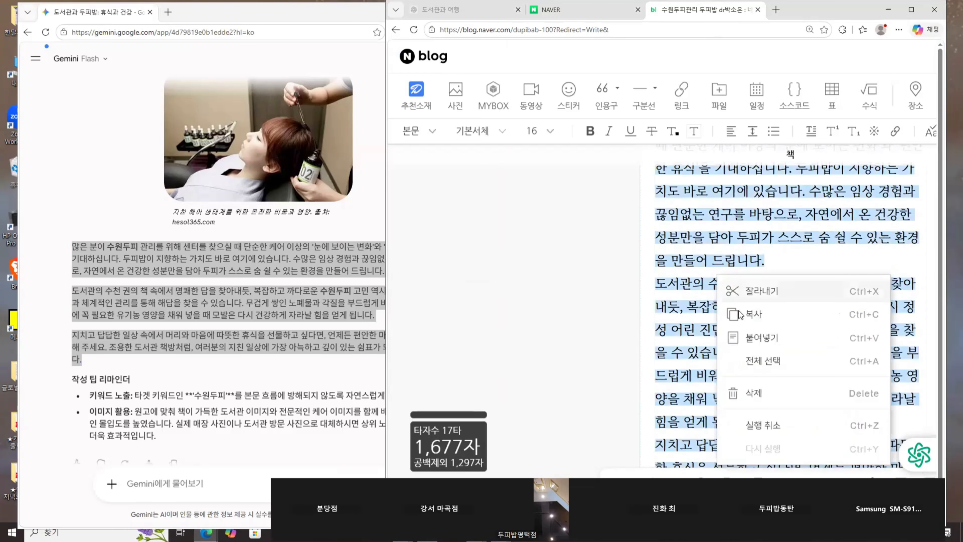
{"action": "left_click", "coordinate": [752, 314]}
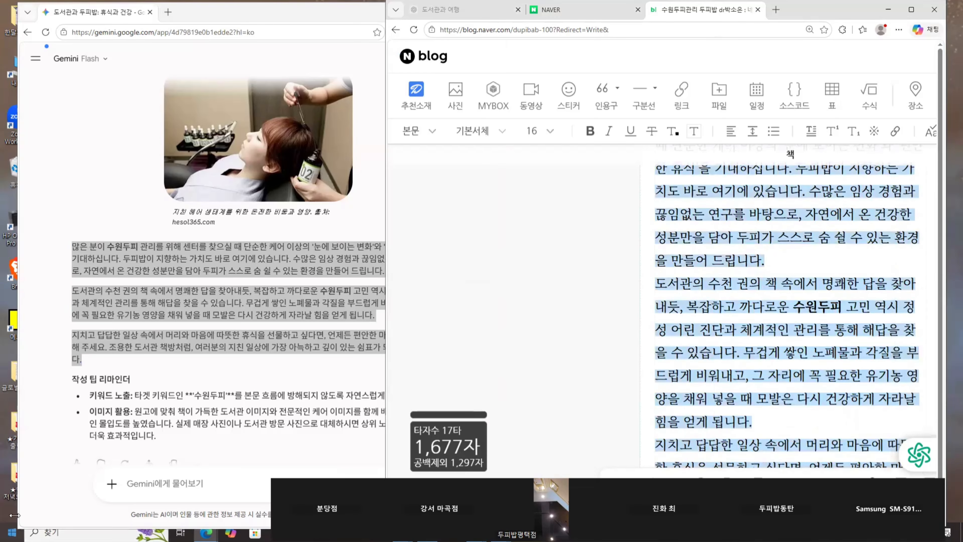
Search the computer for "금칙어" and open the local file 블로그 금칙어 검사기.
{"action": "left_click", "coordinate": [80, 532]}
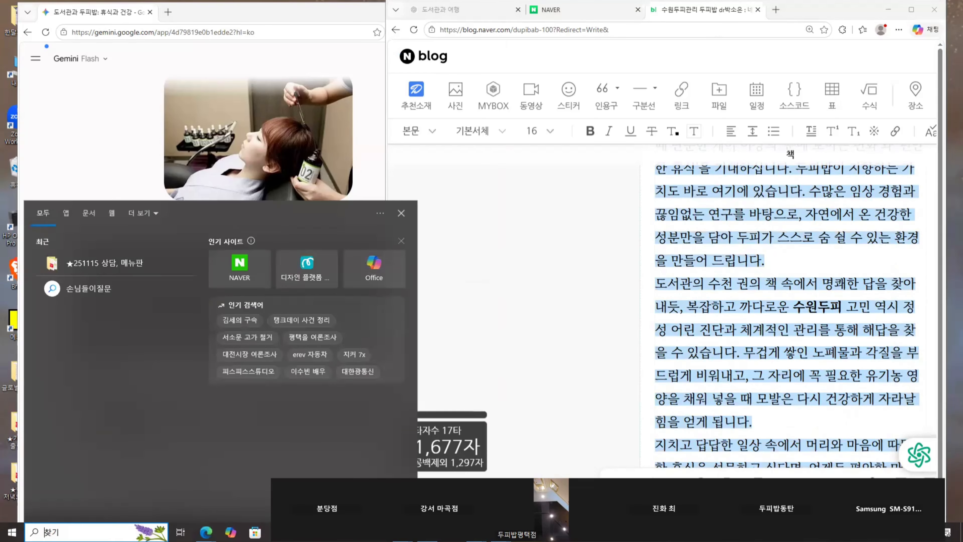
{"action": "type", "text": "ㄱ"}
{"action": "type", "text": "금칙어"}
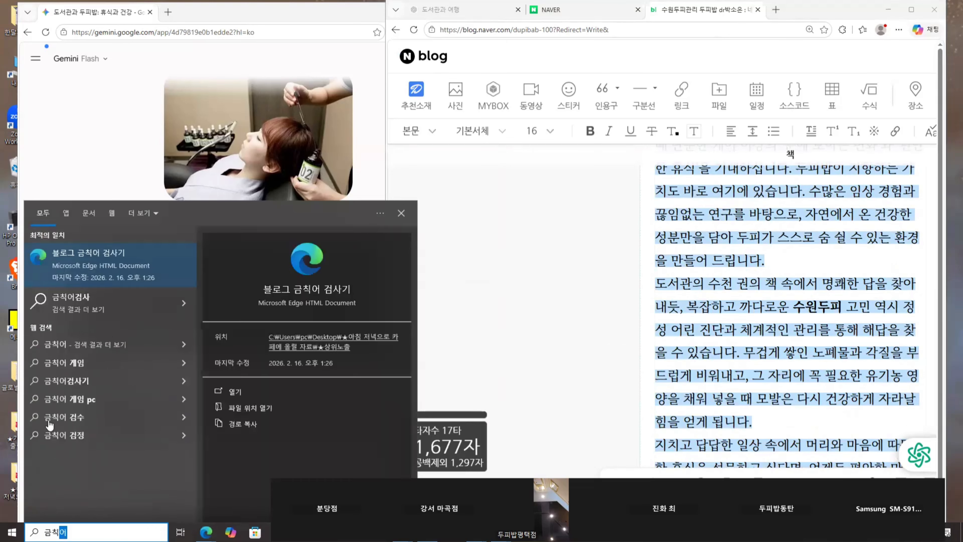
{"action": "left_click", "coordinate": [132, 265]}
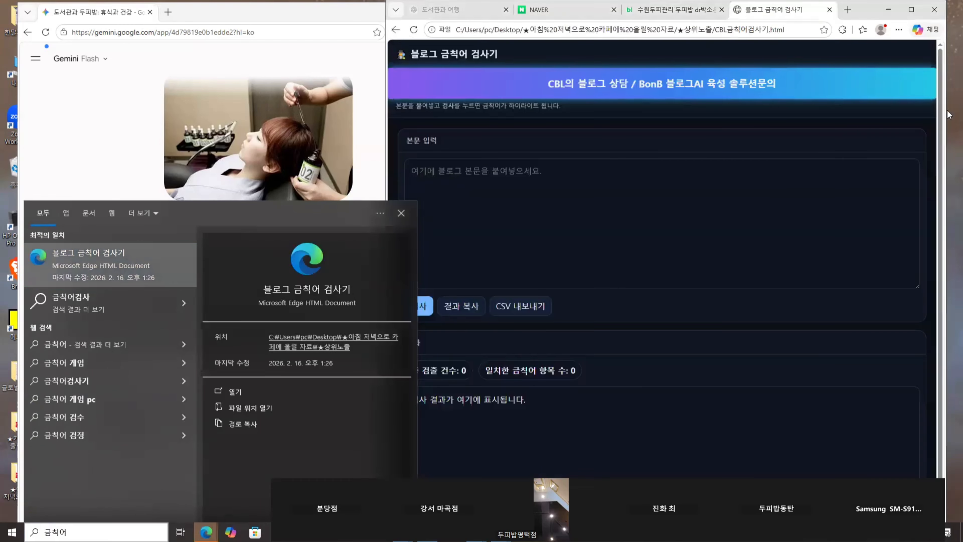
Paste the copied draft into the checker's body text, run the forbidden-word check and review the highlighted words.
{"action": "left_click", "coordinate": [629, 183]}
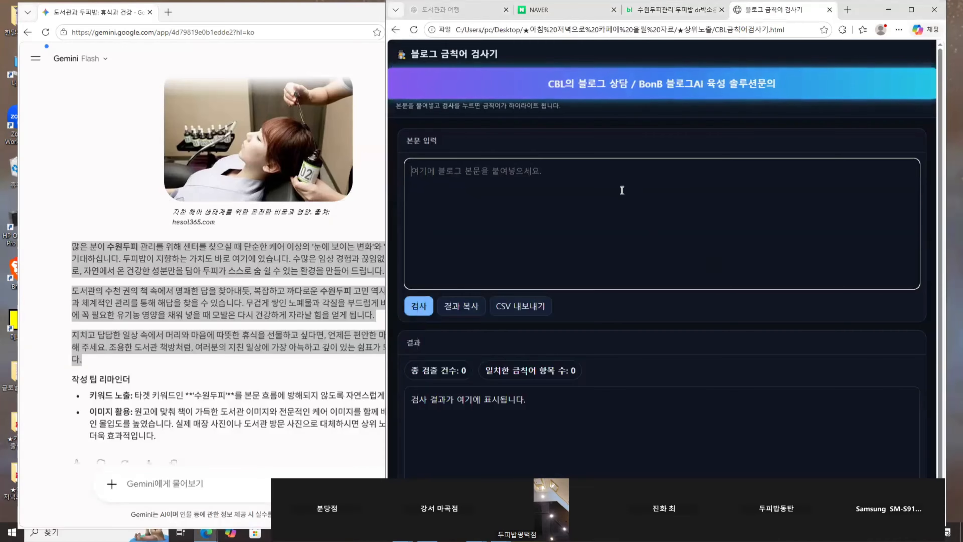
{"action": "key", "text": "ctrl+v"}
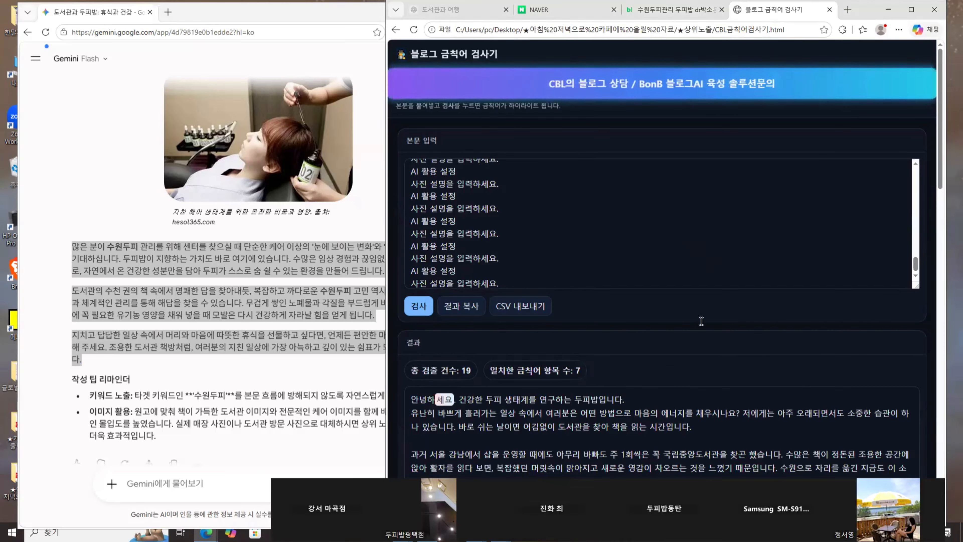
{"action": "scroll", "coordinate": [682, 319], "scroll_direction": "down", "scroll_amount": 6}
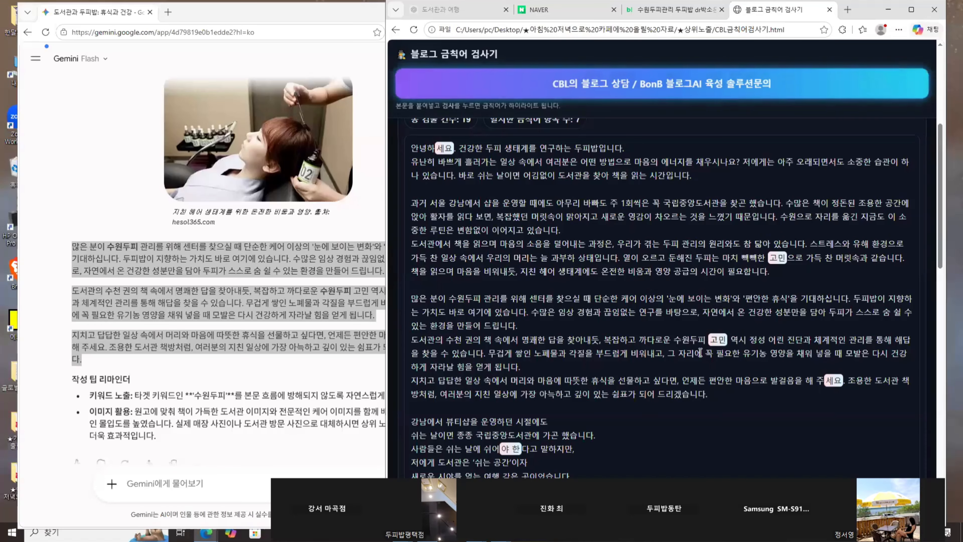
{"action": "scroll", "coordinate": [750, 396], "scroll_direction": "down", "scroll_amount": 10}
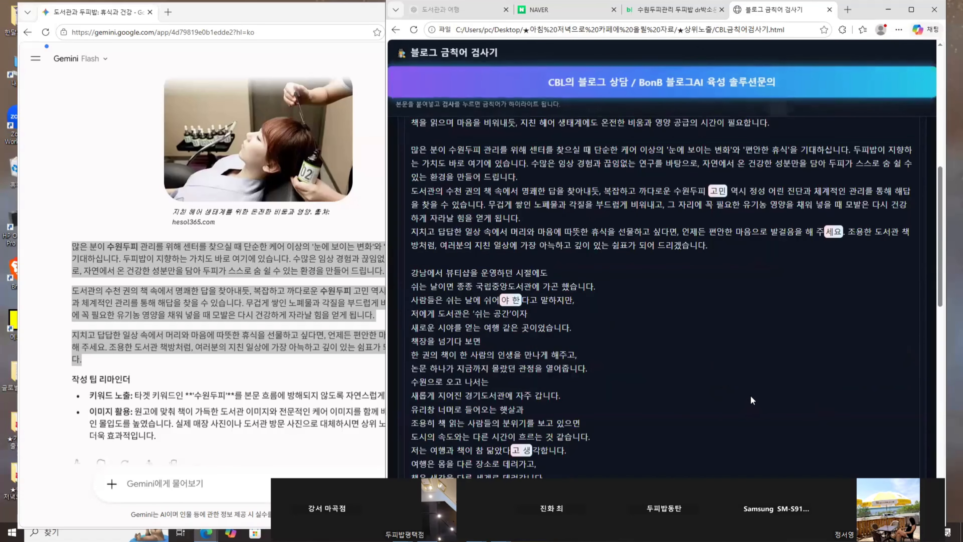
{"action": "scroll", "coordinate": [746, 381], "scroll_direction": "down", "scroll_amount": 6}
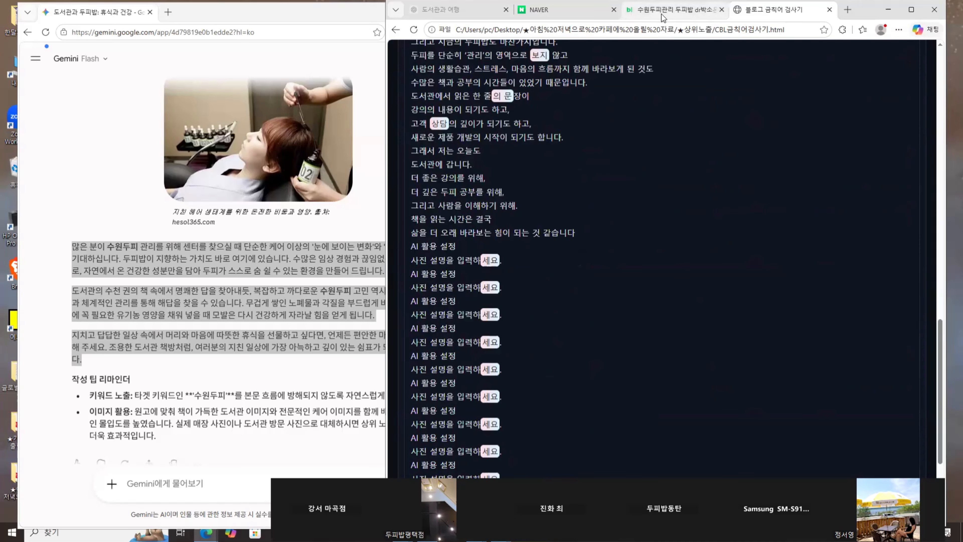
Return to the blog draft in a maximised window and set the first three library photo rows below the text to document width.
{"action": "left_click", "coordinate": [680, 22]}
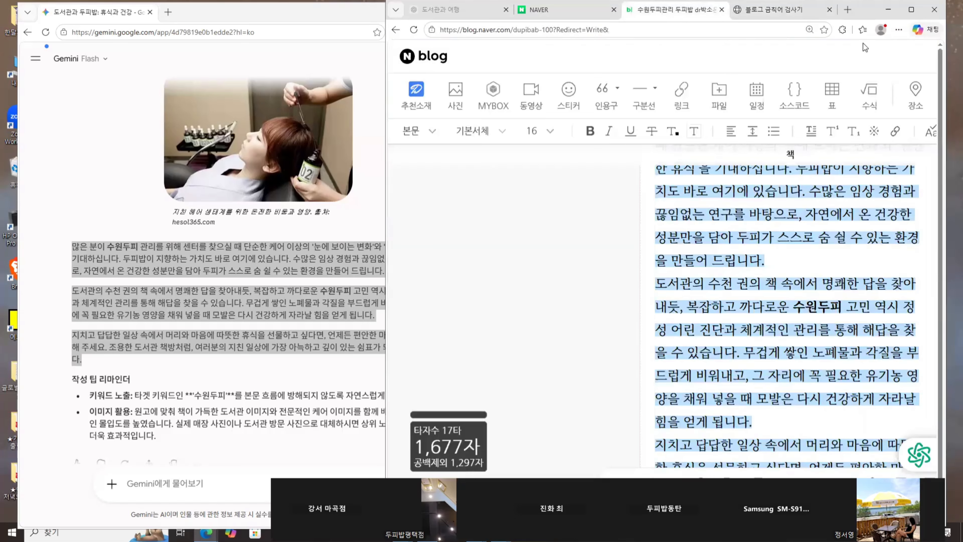
{"action": "left_click", "coordinate": [911, 10]}
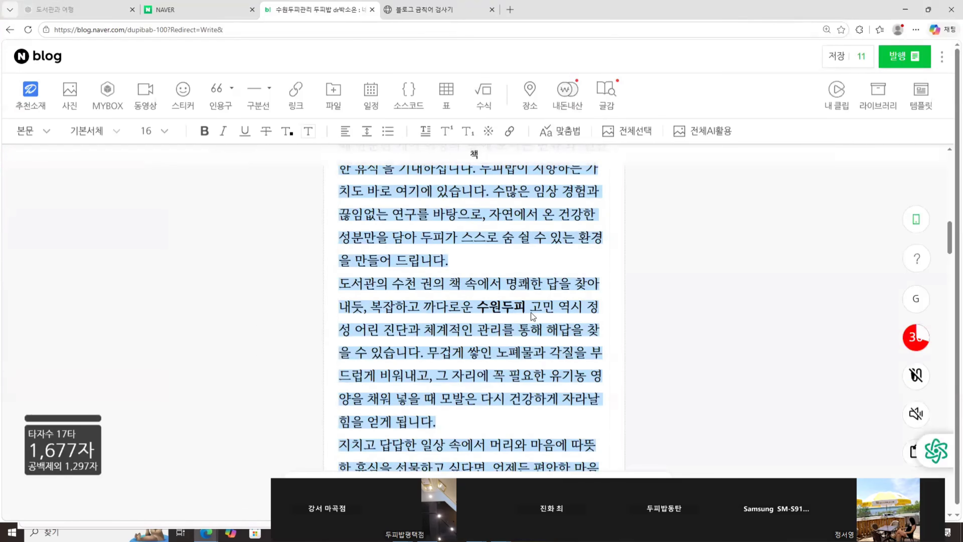
{"action": "scroll", "coordinate": [533, 316], "scroll_direction": "down", "scroll_amount": 10}
{"action": "left_click", "coordinate": [566, 380]}
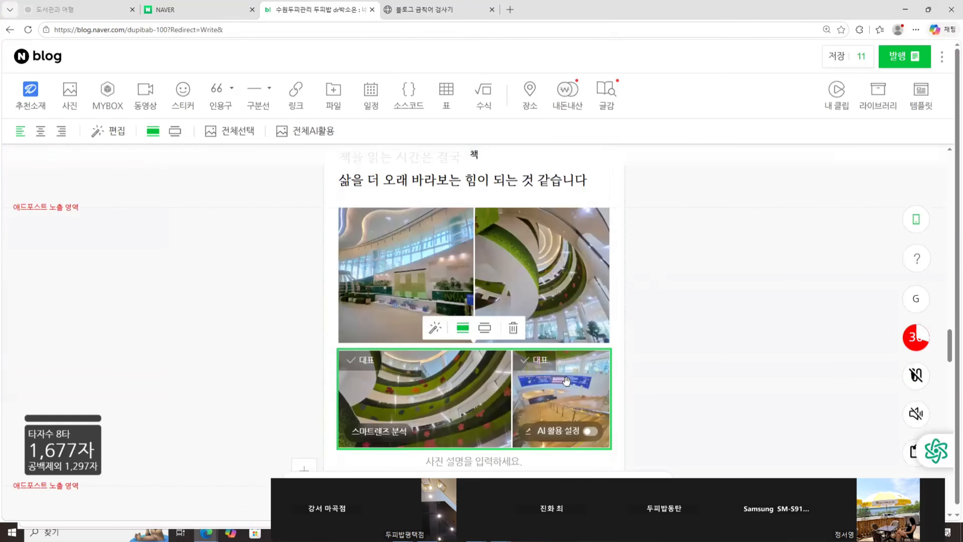
{"action": "left_click", "coordinate": [449, 246]}
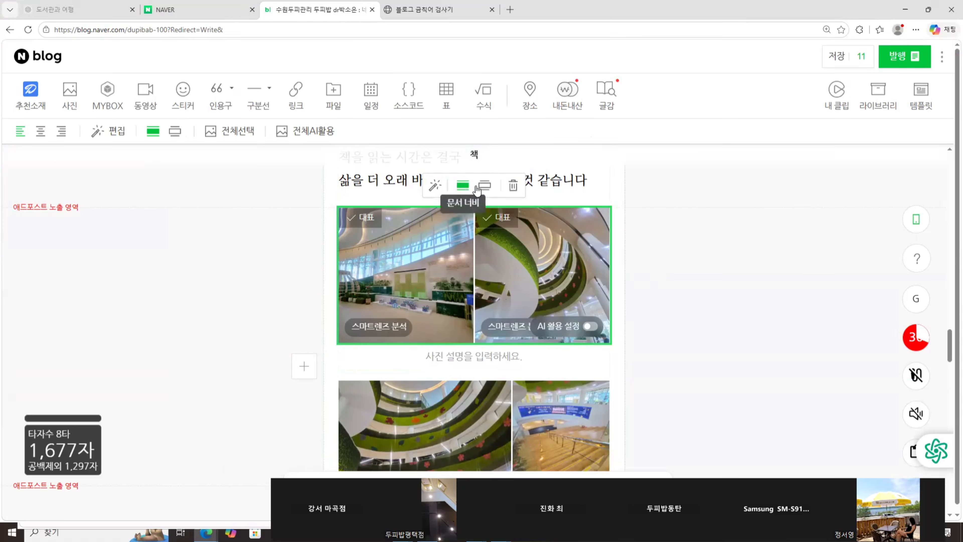
{"action": "scroll", "coordinate": [587, 293], "scroll_direction": "down", "scroll_amount": 2}
{"action": "double_click", "coordinate": [482, 304]}
{"action": "scroll", "coordinate": [795, 366], "scroll_direction": "down", "scroll_amount": 2}
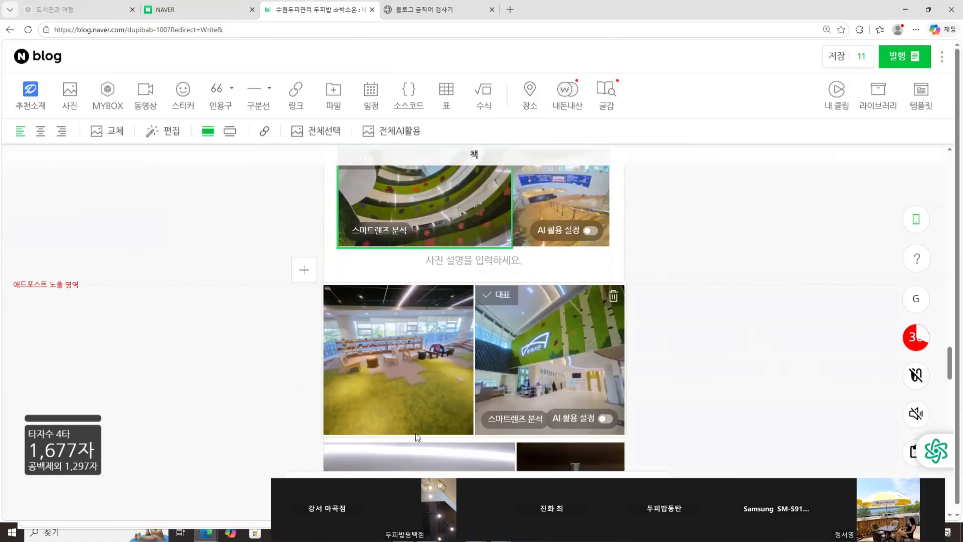
{"action": "left_click", "coordinate": [519, 335]}
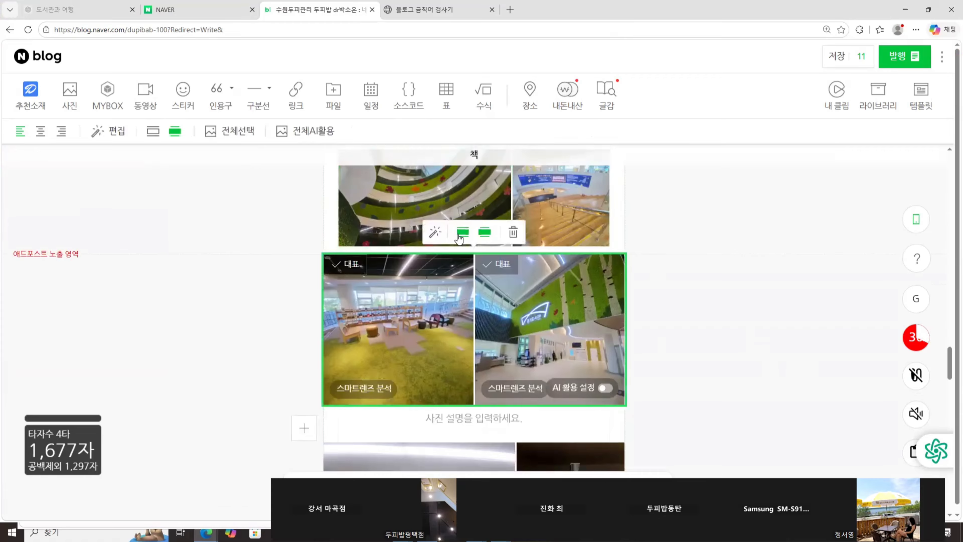
{"action": "scroll", "coordinate": [644, 349], "scroll_direction": "down", "scroll_amount": 5}
{"action": "scroll", "coordinate": [604, 351], "scroll_direction": "up", "scroll_amount": 2}
Delete the close-up of book spines from the bookshelf pair and set the remaining bookshelf photo to document width.
{"action": "double_click", "coordinate": [603, 351]}
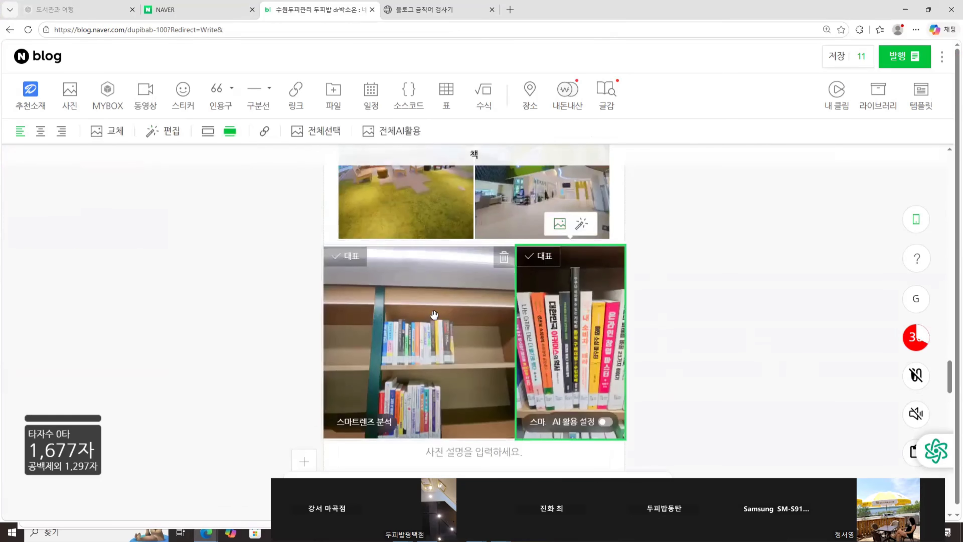
{"action": "left_click", "coordinate": [402, 258]}
{"action": "left_click", "coordinate": [555, 361]}
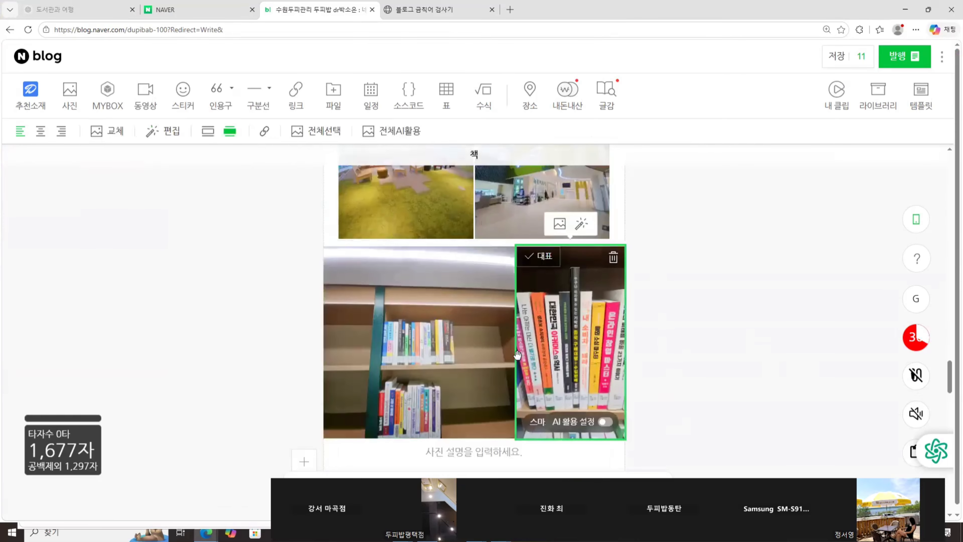
{"action": "scroll", "coordinate": [780, 342], "scroll_direction": "down", "scroll_amount": 1}
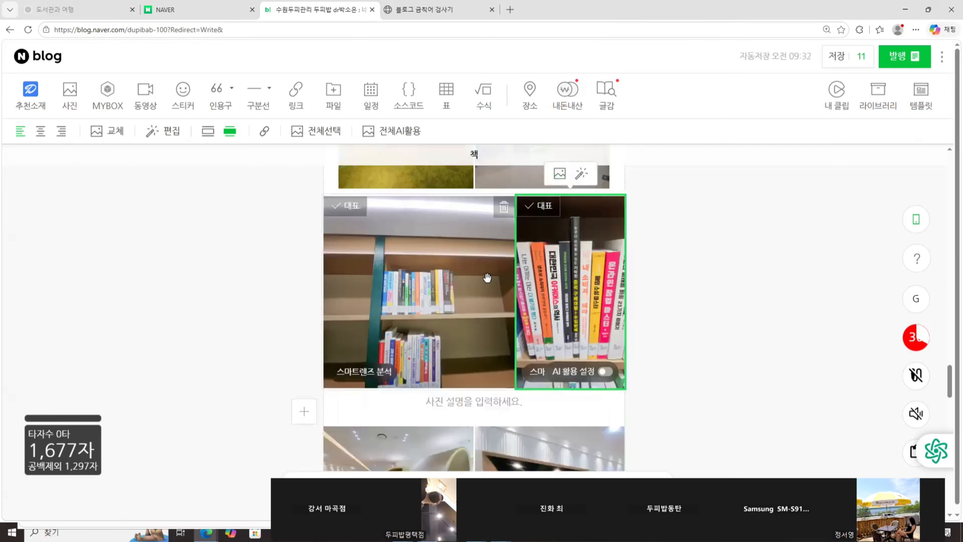
{"action": "left_click", "coordinate": [488, 278]}
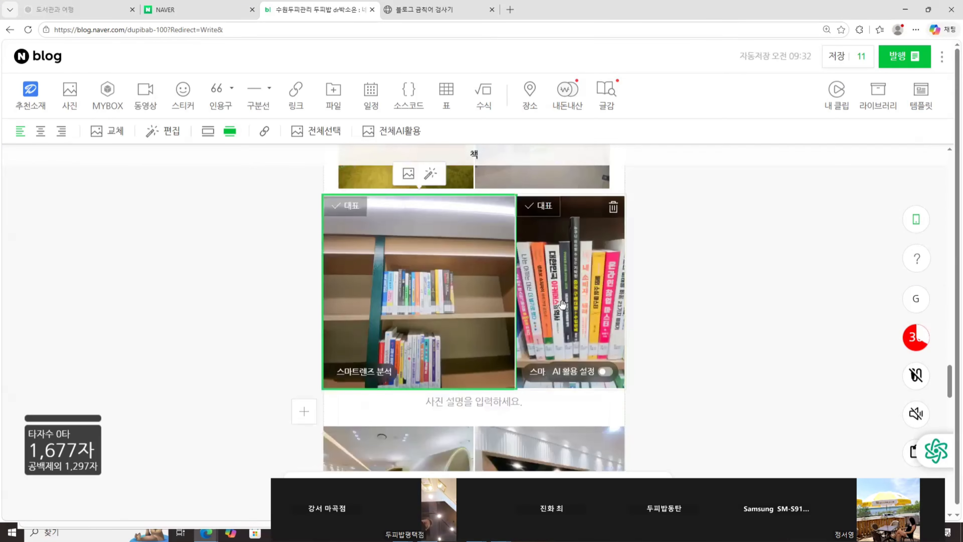
{"action": "left_click", "coordinate": [570, 308]}
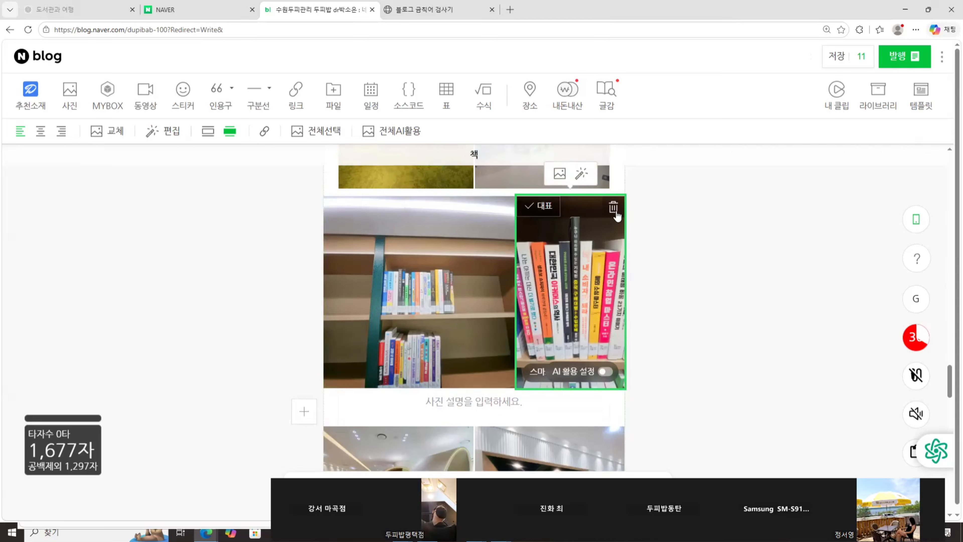
{"action": "left_click", "coordinate": [612, 207]}
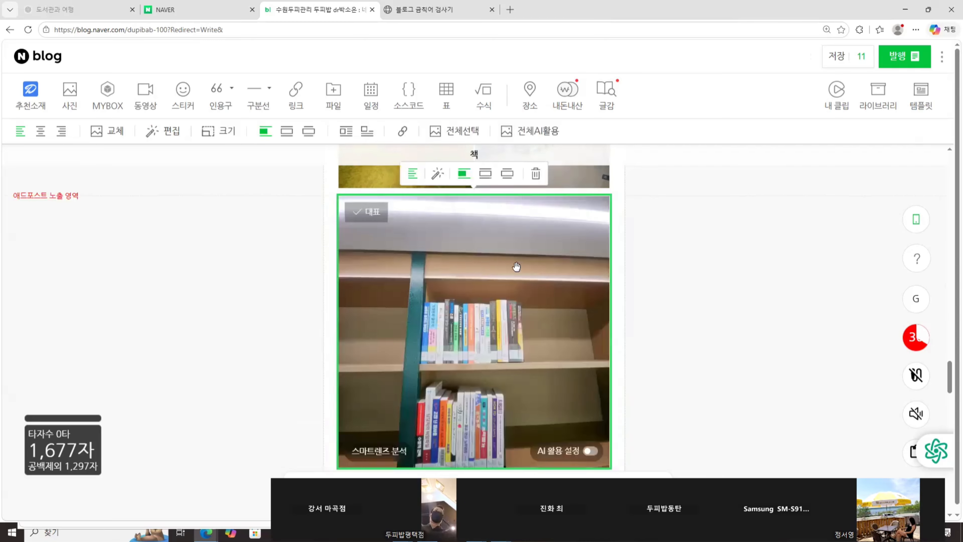
{"action": "left_click", "coordinate": [485, 173]}
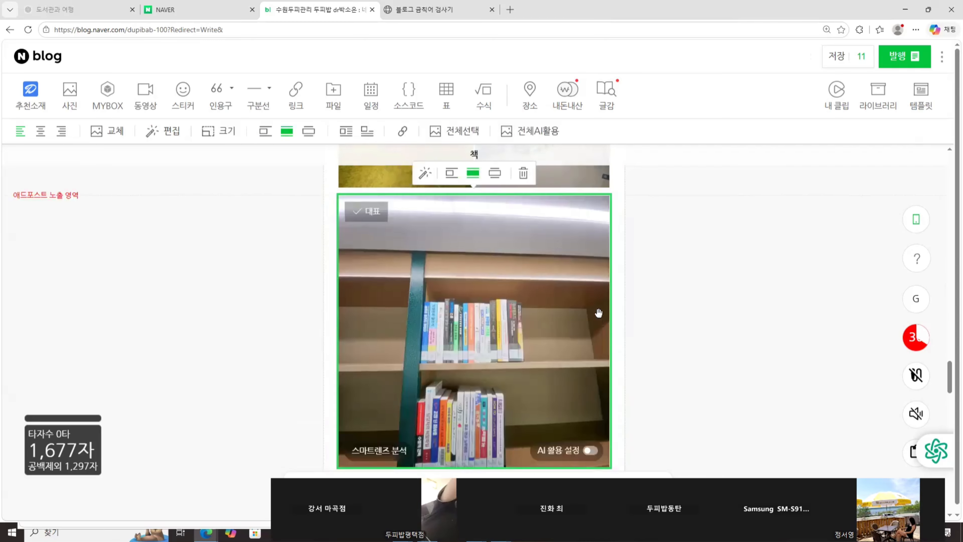
Set the two photo pairs showing the wooden arches, the shelves and the stacked books to document width.
{"action": "scroll", "coordinate": [599, 306], "scroll_direction": "down", "scroll_amount": 5}
{"action": "left_click", "coordinate": [531, 310]}
{"action": "left_click", "coordinate": [463, 201]}
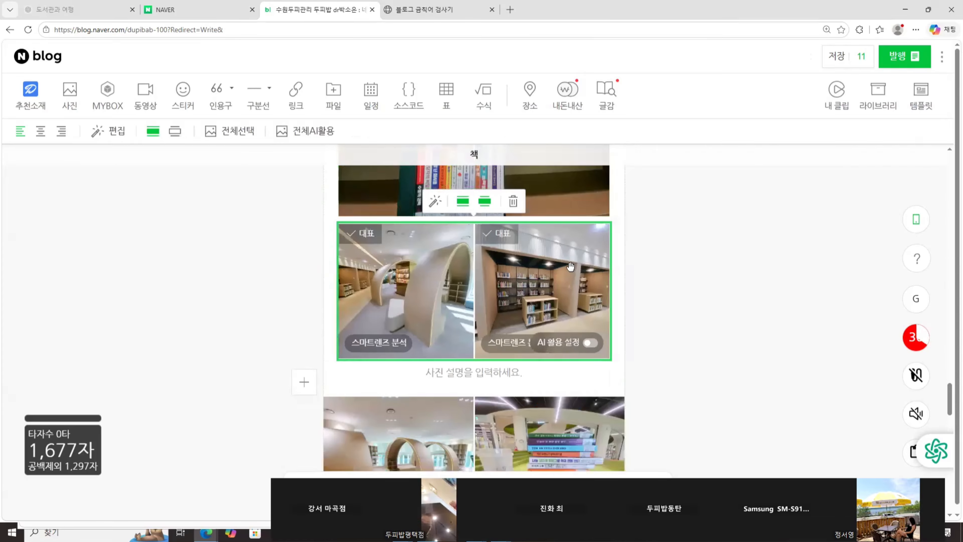
{"action": "left_click", "coordinate": [469, 196]}
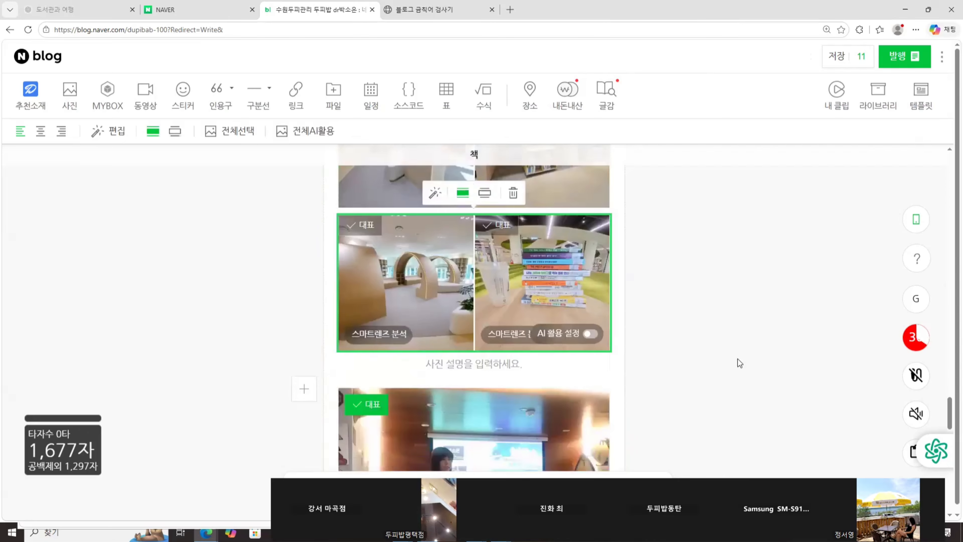
Set the two lecture photos and the framed group photo to document width.
{"action": "scroll", "coordinate": [574, 293], "scroll_direction": "down", "scroll_amount": 4}
{"action": "scroll", "coordinate": [554, 290], "scroll_direction": "up", "scroll_amount": 2}
{"action": "left_click", "coordinate": [556, 289]}
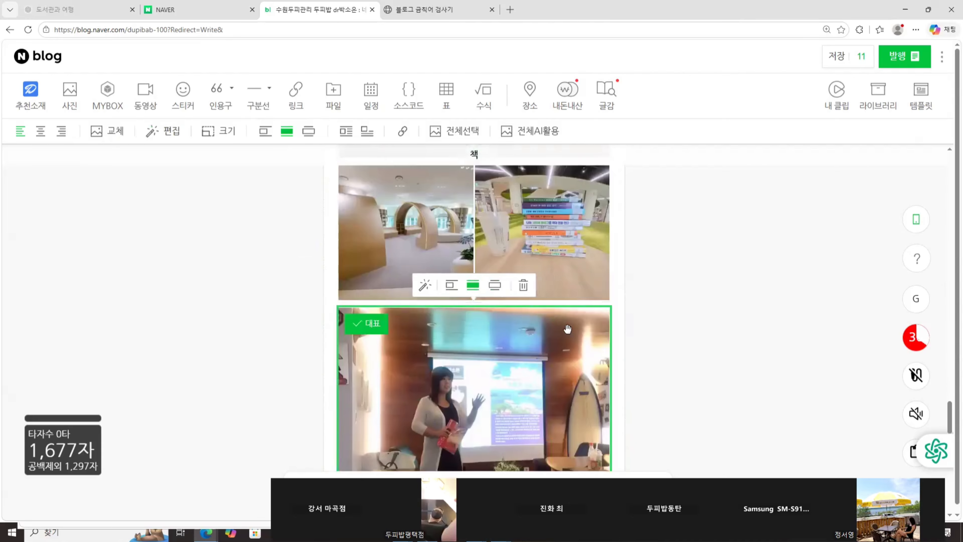
{"action": "left_click", "coordinate": [485, 285]}
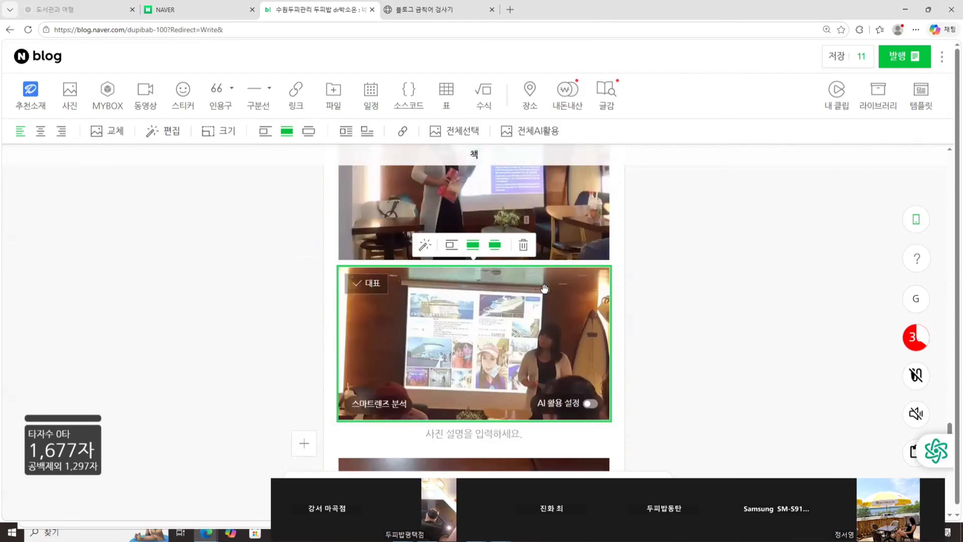
{"action": "left_click", "coordinate": [491, 249]}
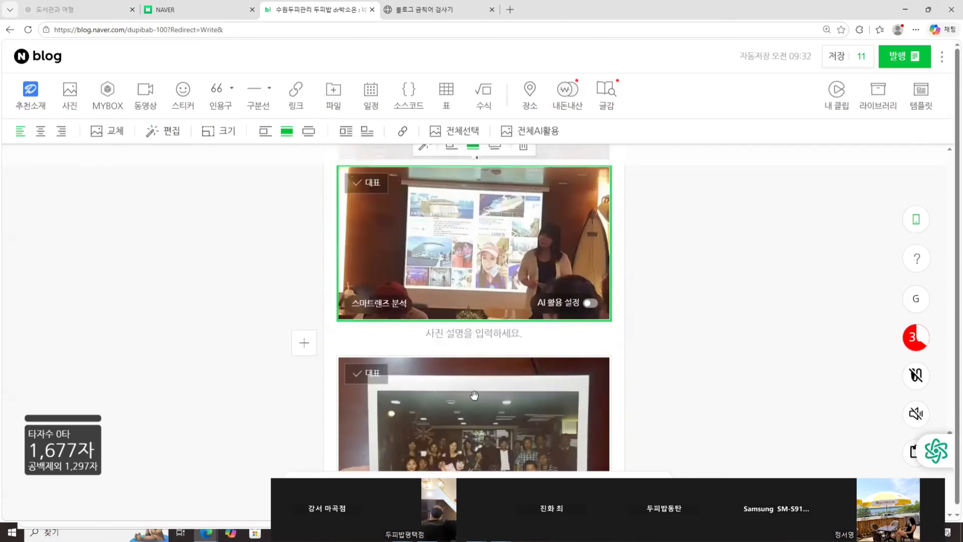
{"action": "left_click", "coordinate": [517, 362]}
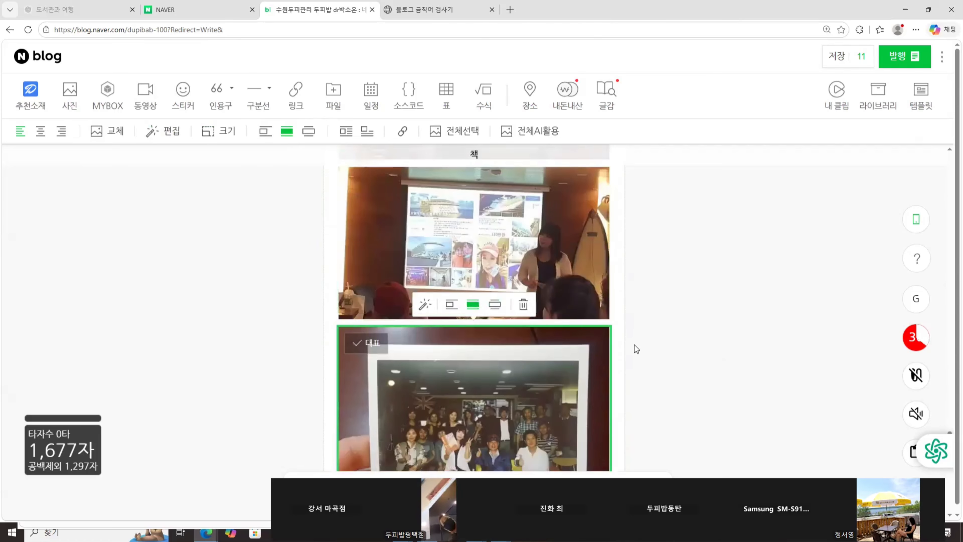
Check the room collage at the end of the draft and return to the body text.
{"action": "scroll", "coordinate": [628, 375], "scroll_direction": "down", "scroll_amount": 4}
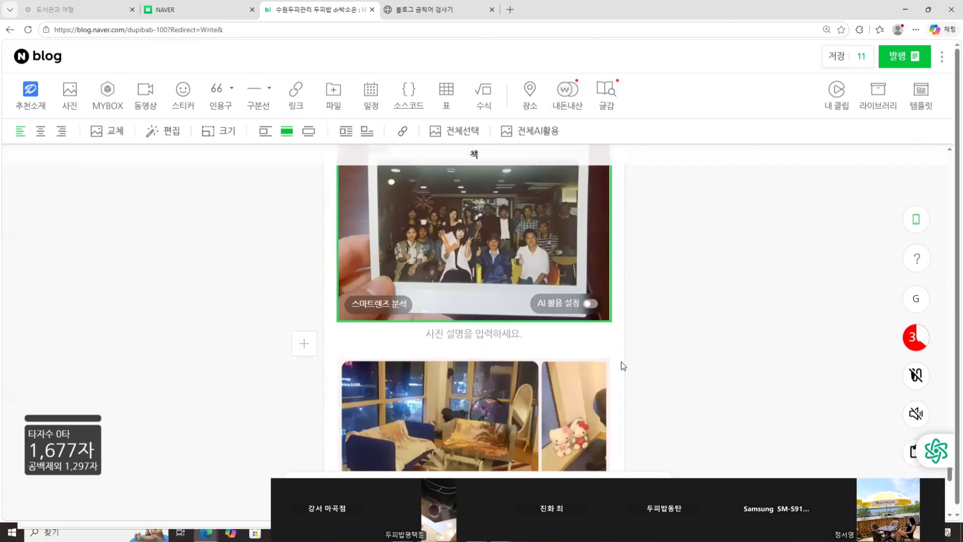
{"action": "scroll", "coordinate": [623, 365], "scroll_direction": "down", "scroll_amount": 1}
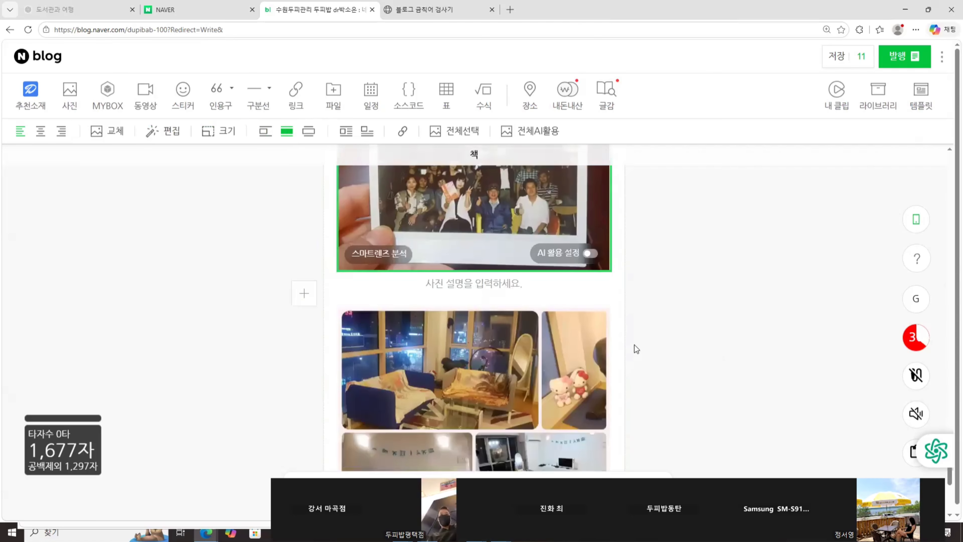
{"action": "scroll", "coordinate": [635, 343], "scroll_direction": "down", "scroll_amount": 1}
{"action": "scroll", "coordinate": [637, 311], "scroll_direction": "up", "scroll_amount": 2}
{"action": "left_click", "coordinate": [576, 379]}
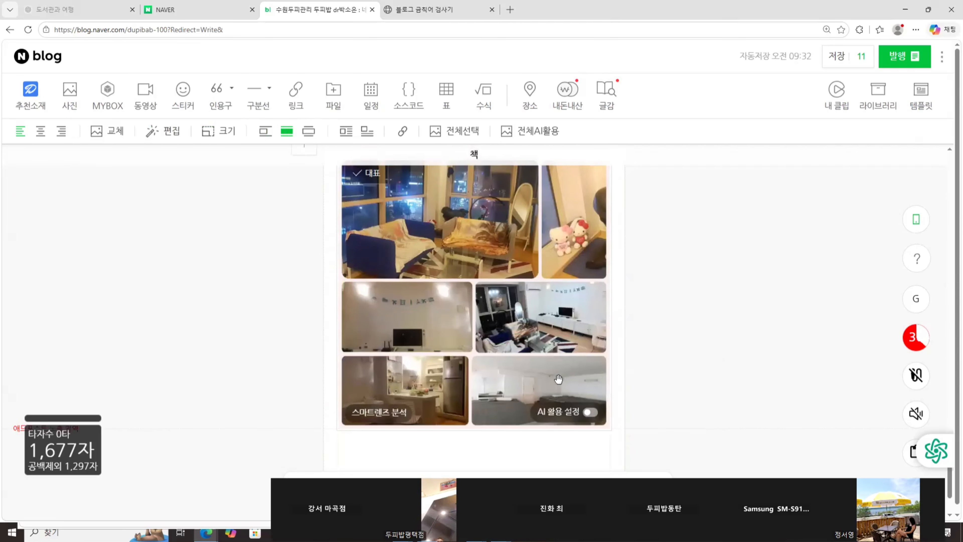
{"action": "scroll", "coordinate": [664, 290], "scroll_direction": "up", "scroll_amount": 5}
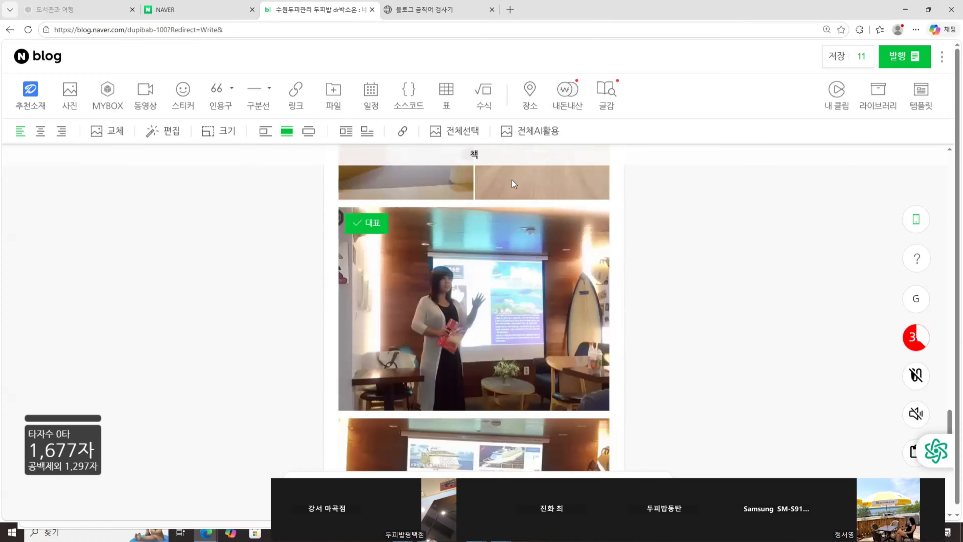
{"action": "scroll", "coordinate": [513, 182], "scroll_direction": "up", "scroll_amount": 10}
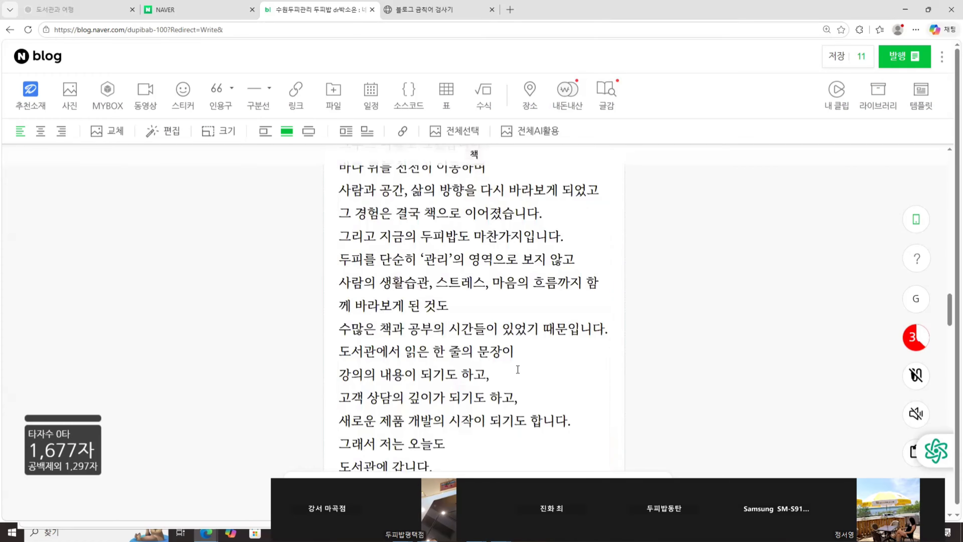
Save the "책" post as a temporary draft.
{"action": "left_click", "coordinate": [859, 57]}
{"action": "left_click", "coordinate": [656, 75]}
{"action": "left_click", "coordinate": [837, 57]}
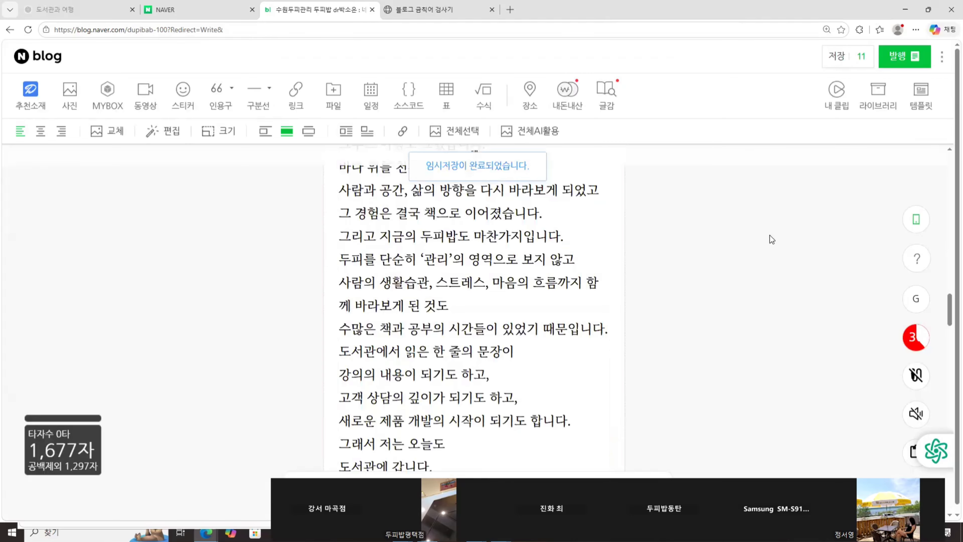
{"action": "scroll", "coordinate": [679, 183], "scroll_direction": "up", "scroll_amount": 15}
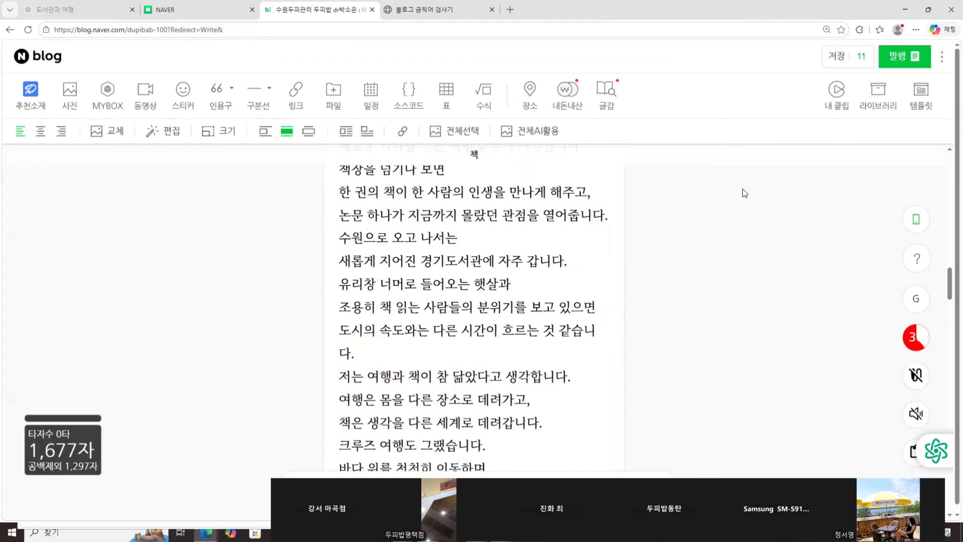
Open the Naver Blog home, go to the 두피밥 blog and open the first category under 탈모탈출.
{"action": "left_click", "coordinate": [44, 57]}
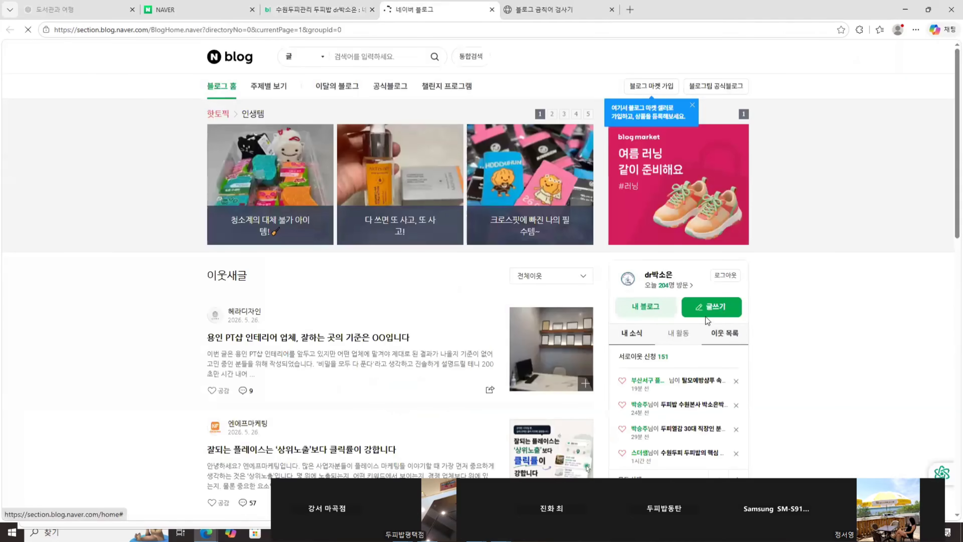
{"action": "left_click", "coordinate": [641, 309]}
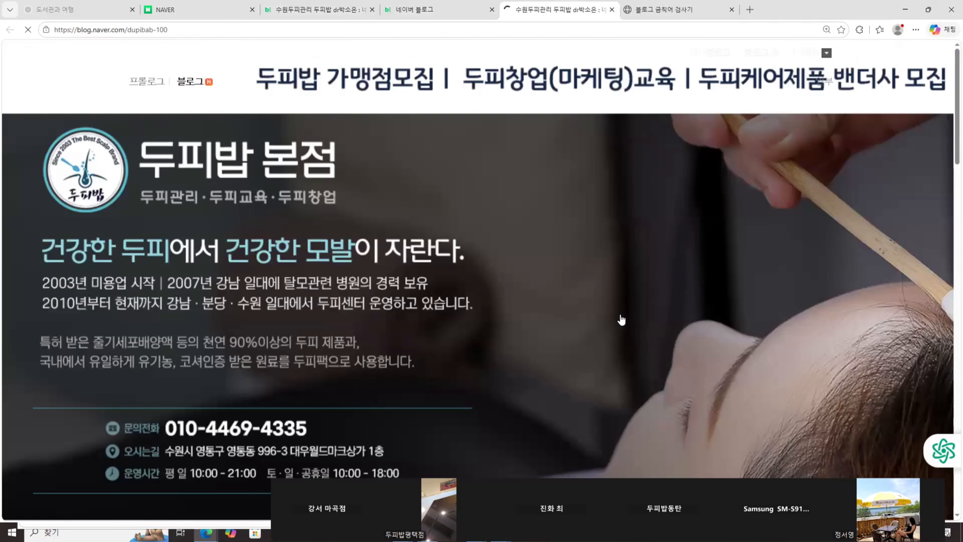
{"action": "scroll", "coordinate": [614, 303], "scroll_direction": "down", "scroll_amount": 20}
{"action": "scroll", "coordinate": [644, 298], "scroll_direction": "up", "scroll_amount": 16}
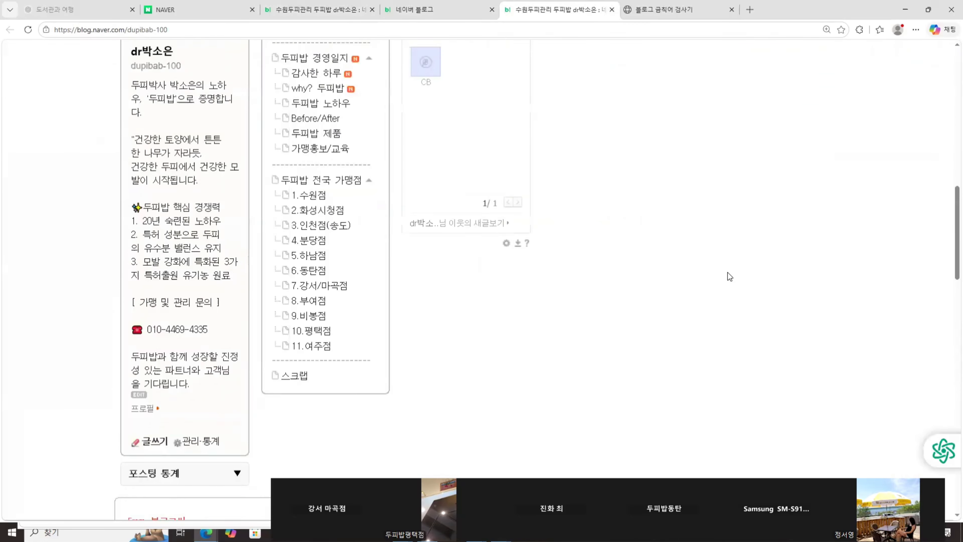
{"action": "scroll", "coordinate": [727, 273], "scroll_direction": "up", "scroll_amount": 7}
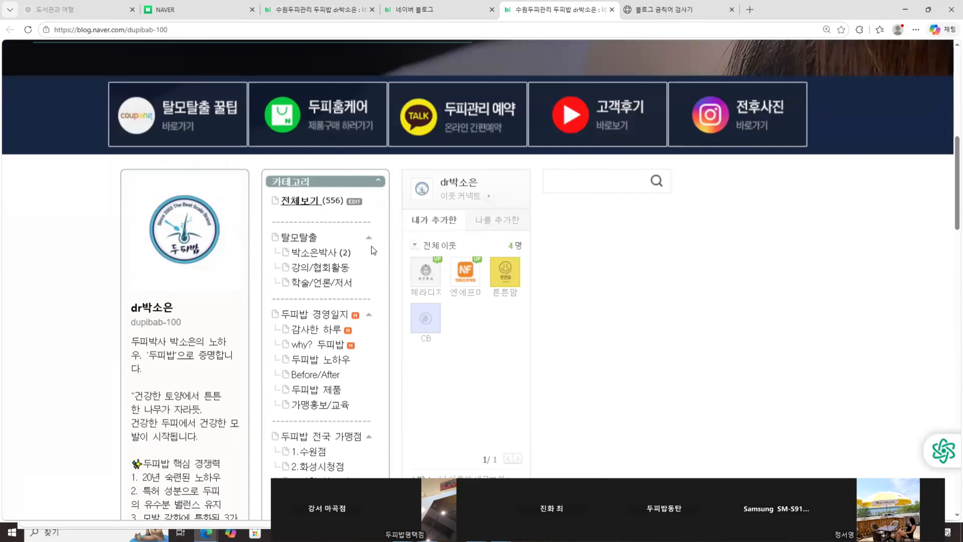
{"action": "left_click", "coordinate": [328, 253]}
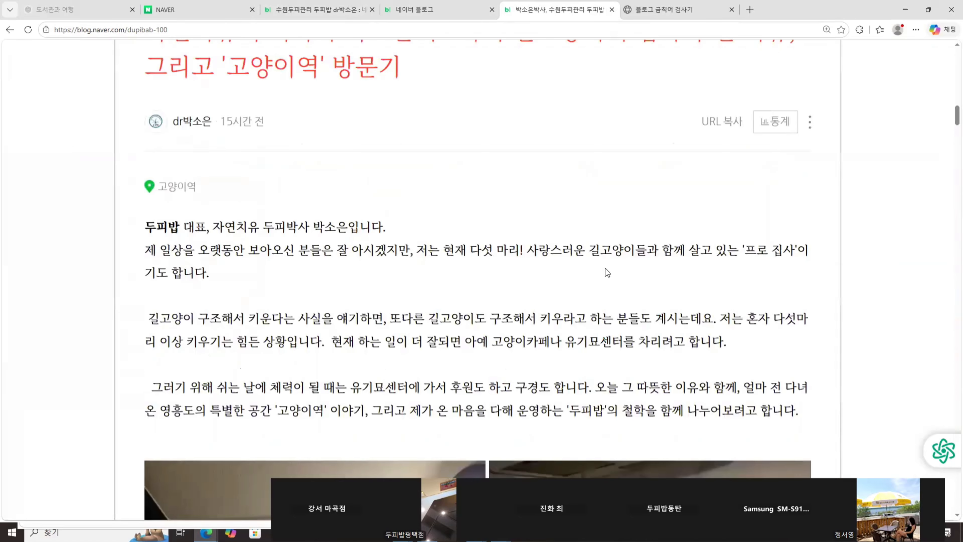
Look through the published '고양이역' visit post down to its closing quotation and storefront photo.
{"action": "scroll", "coordinate": [599, 273], "scroll_direction": "up", "scroll_amount": 2}
{"action": "left_click_drag", "start_coordinate": [956, 117], "coordinate": [949, 383]}
{"action": "scroll", "coordinate": [948, 383], "scroll_direction": "down", "scroll_amount": 6}
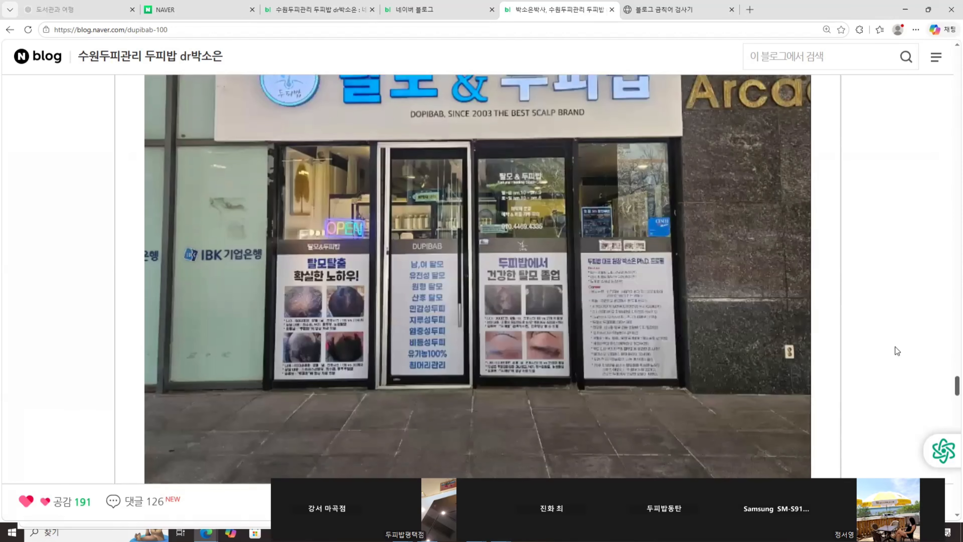
{"action": "scroll", "coordinate": [627, 218], "scroll_direction": "up", "scroll_amount": 10}
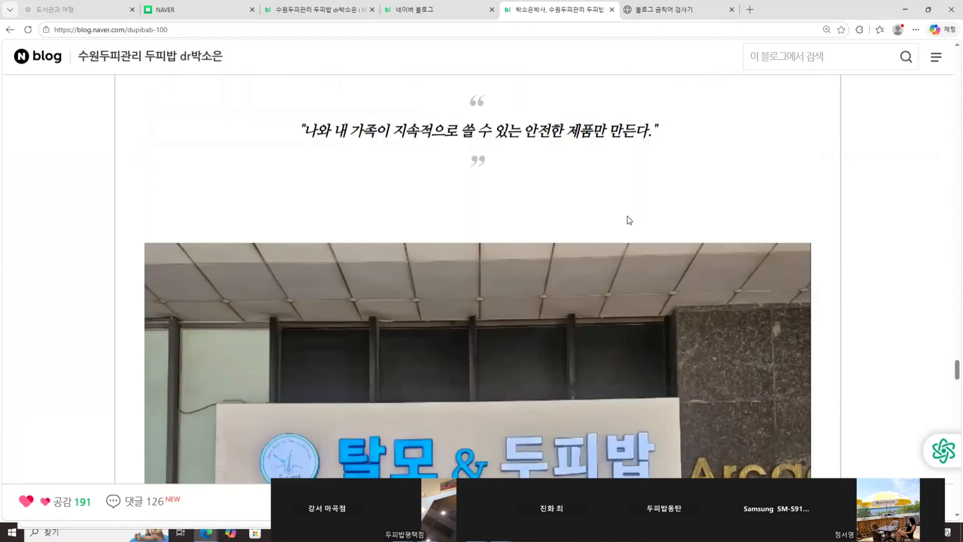
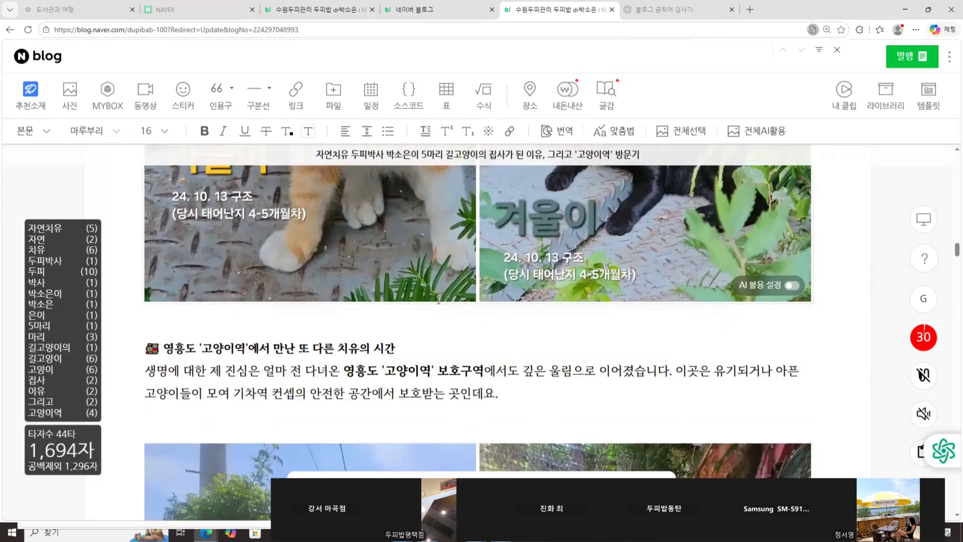
Review the opening of the '고양이역' post in the editor, from its title through the introduction and first cat photos.
{"action": "scroll", "coordinate": [526, 347], "scroll_direction": "up", "scroll_amount": 15}
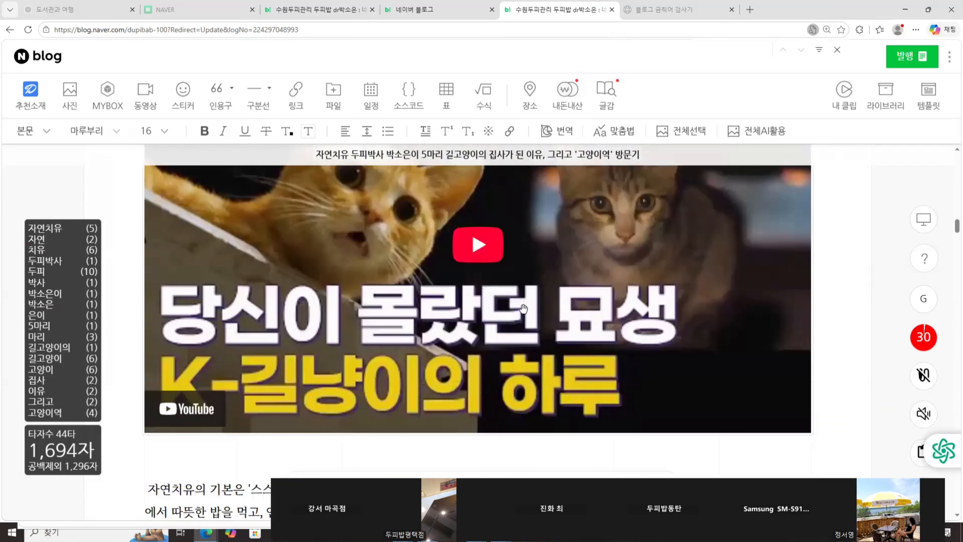
{"action": "scroll", "coordinate": [519, 307], "scroll_direction": "down", "scroll_amount": 5}
{"action": "scroll", "coordinate": [568, 349], "scroll_direction": "down", "scroll_amount": 15}
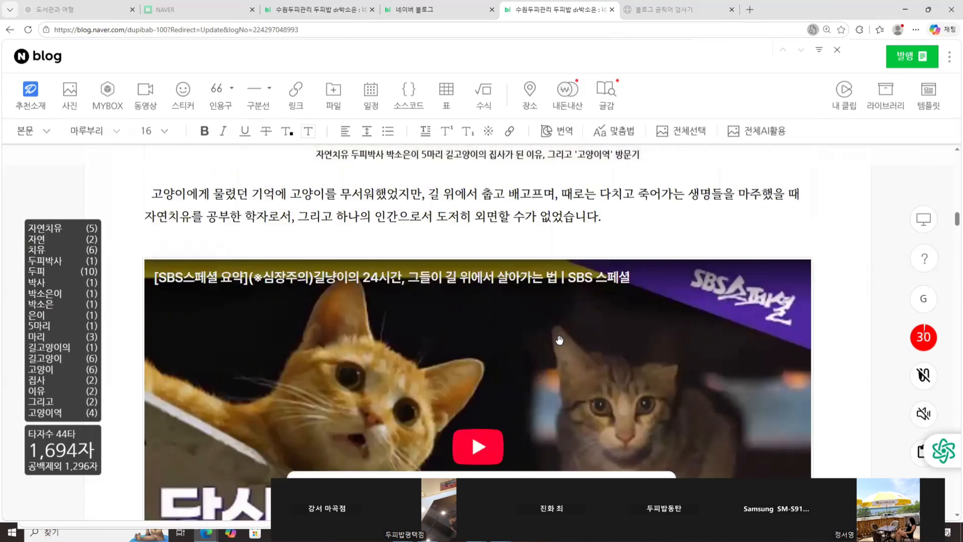
{"action": "scroll", "coordinate": [554, 349], "scroll_direction": "up", "scroll_amount": 6}
{"action": "scroll", "coordinate": [543, 356], "scroll_direction": "up", "scroll_amount": 6}
{"action": "scroll", "coordinate": [542, 348], "scroll_direction": "up", "scroll_amount": 15}
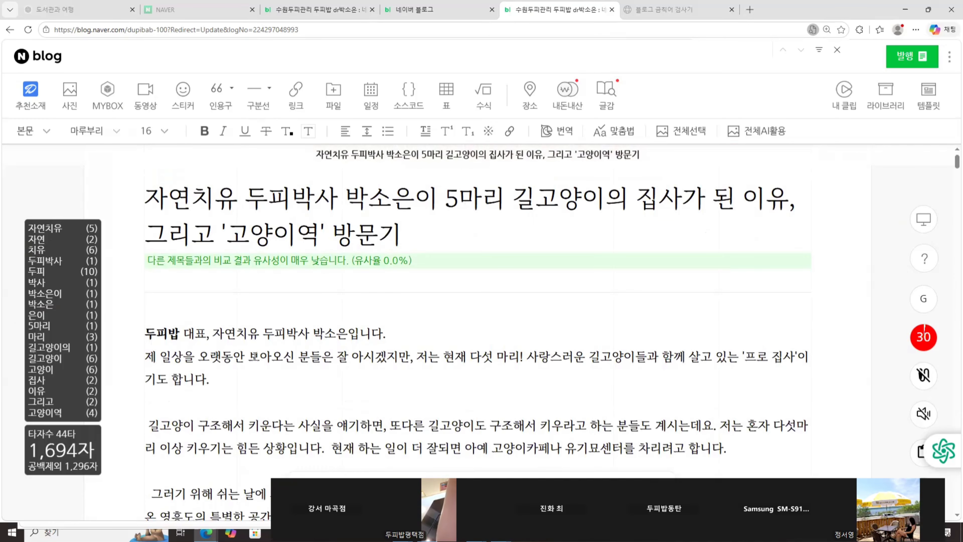
{"action": "scroll", "coordinate": [483, 379], "scroll_direction": "down", "scroll_amount": 3}
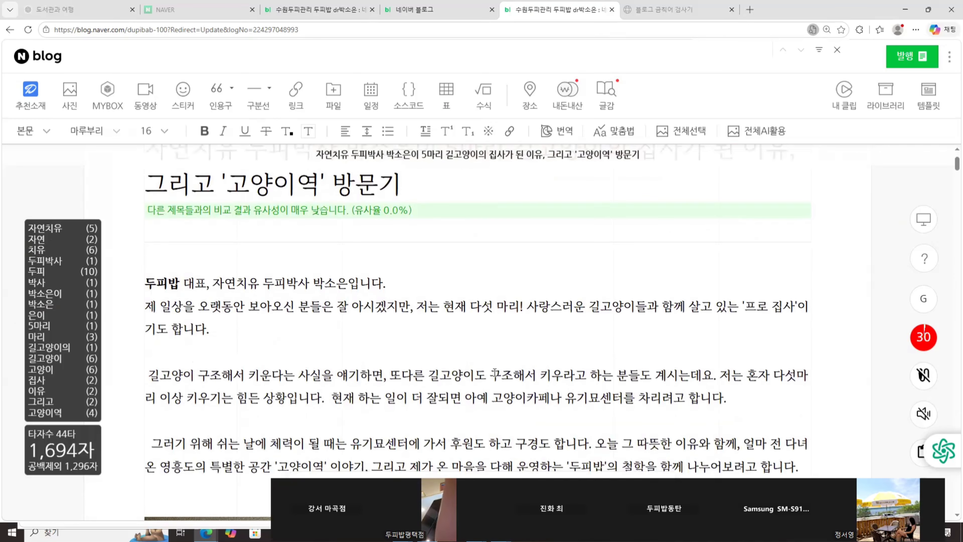
{"action": "scroll", "coordinate": [598, 381], "scroll_direction": "down", "scroll_amount": 1}
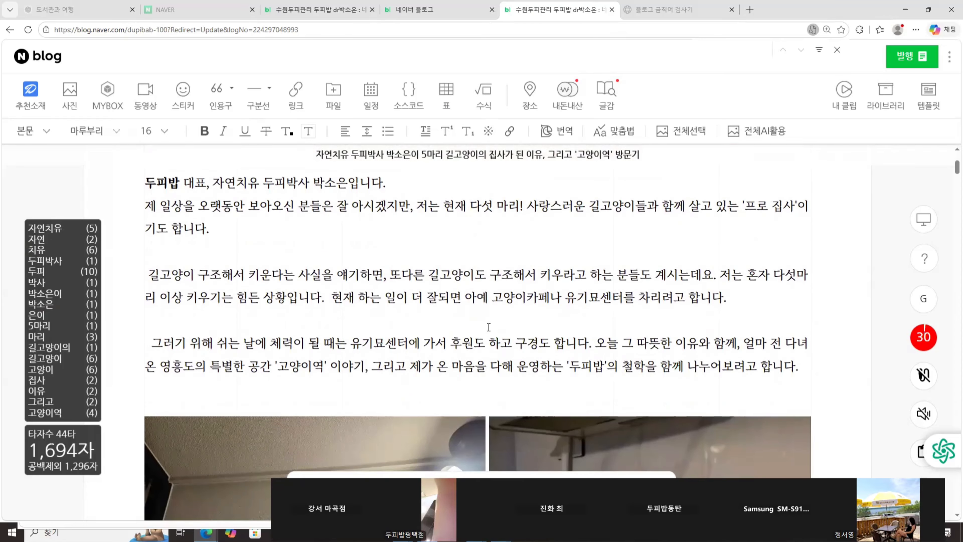
{"action": "scroll", "coordinate": [493, 325], "scroll_direction": "down", "scroll_amount": 2}
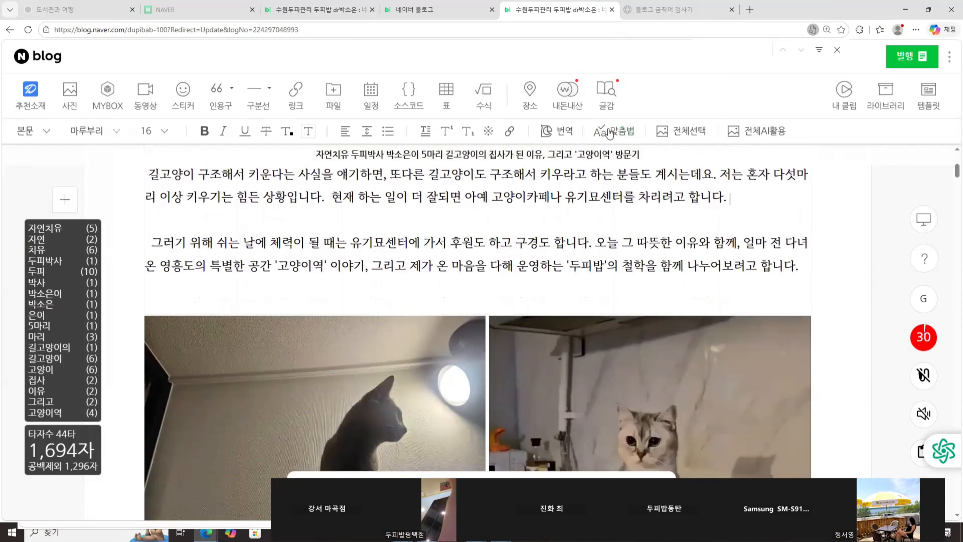
{"action": "scroll", "coordinate": [613, 194], "scroll_direction": "down", "scroll_amount": 3}
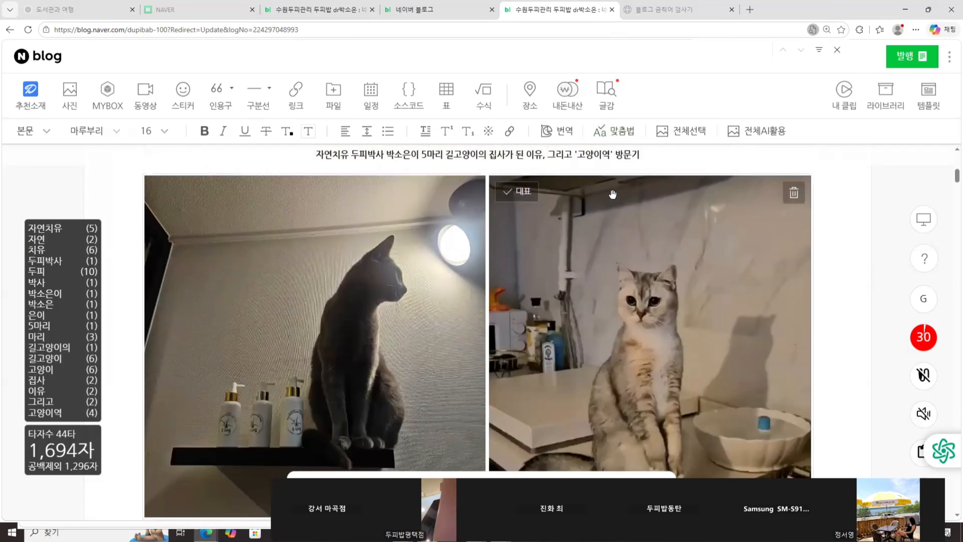
Examine the quotation, the embedded SBS스페셜 video and the paragraphs before the 가을이 and 겨울이 photos.
{"action": "scroll", "coordinate": [612, 194], "scroll_direction": "down", "scroll_amount": 15}
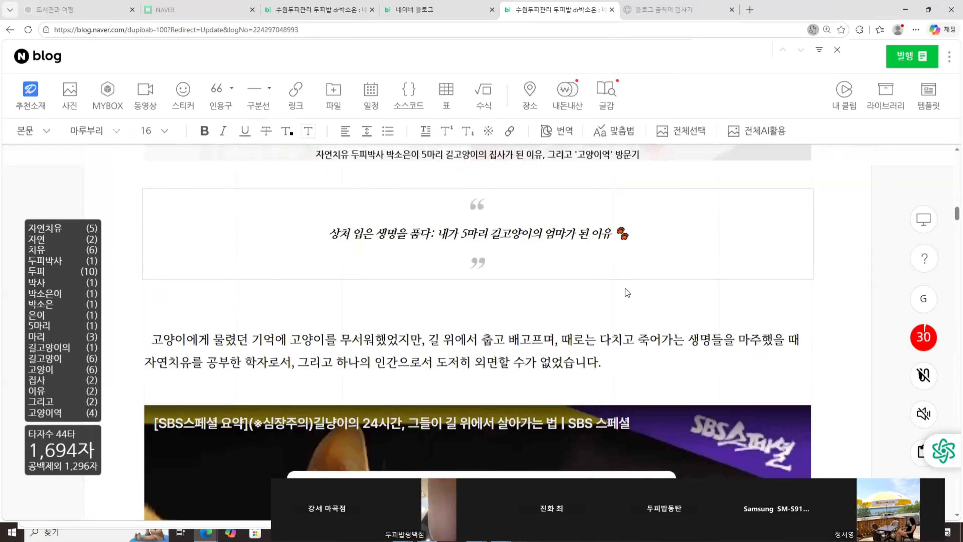
{"action": "scroll", "coordinate": [625, 294], "scroll_direction": "down", "scroll_amount": 10}
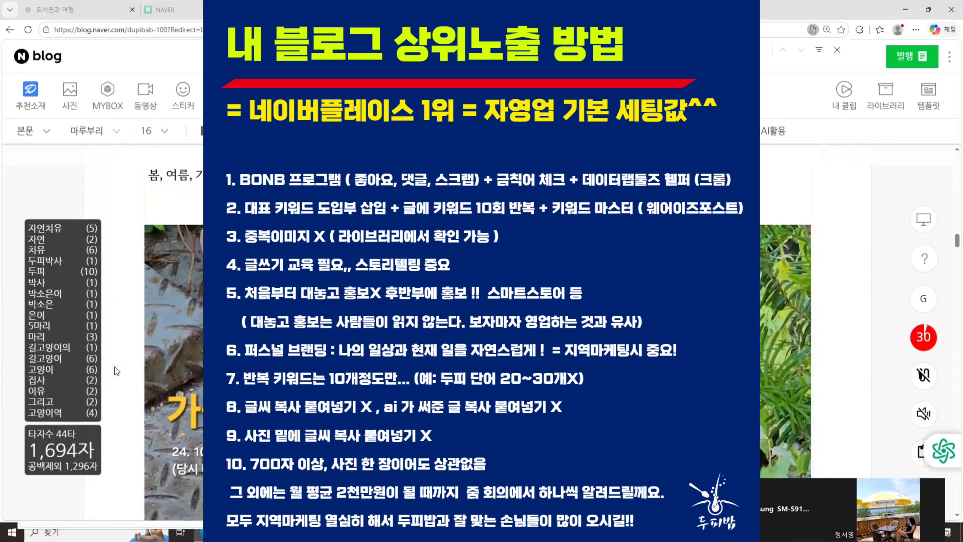
{"action": "scroll", "coordinate": [56, 358], "scroll_direction": "up", "scroll_amount": 4}
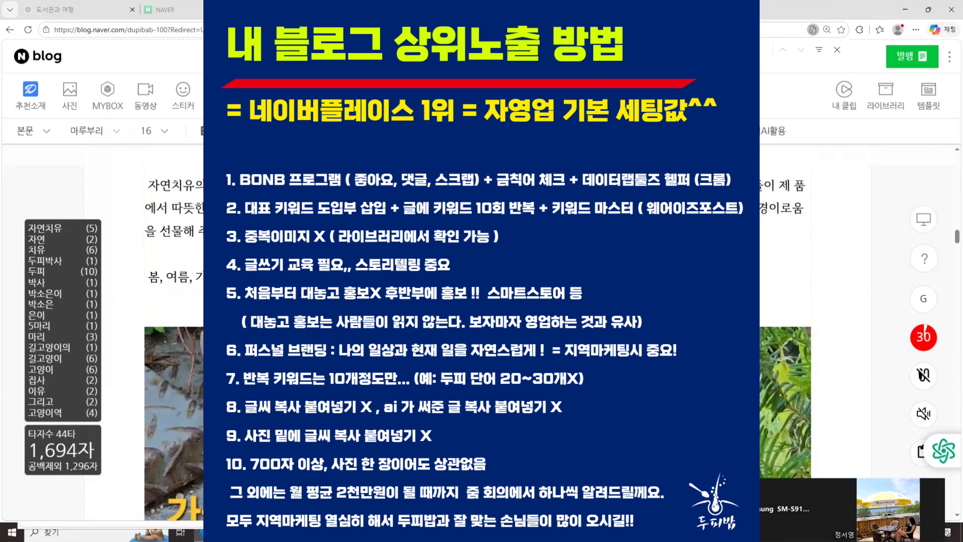
{"action": "scroll", "coordinate": [174, 332], "scroll_direction": "down", "scroll_amount": 10}
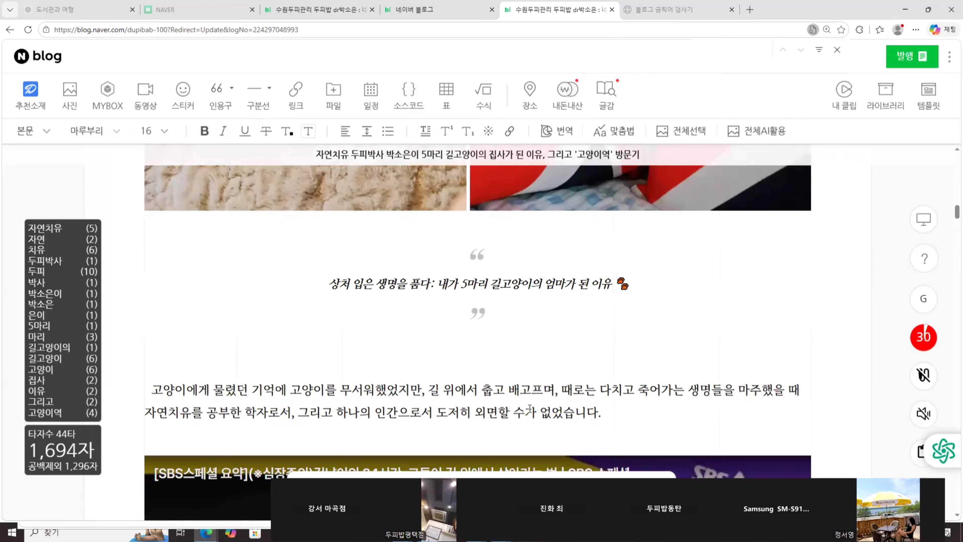
{"action": "scroll", "coordinate": [524, 393], "scroll_direction": "down", "scroll_amount": 5}
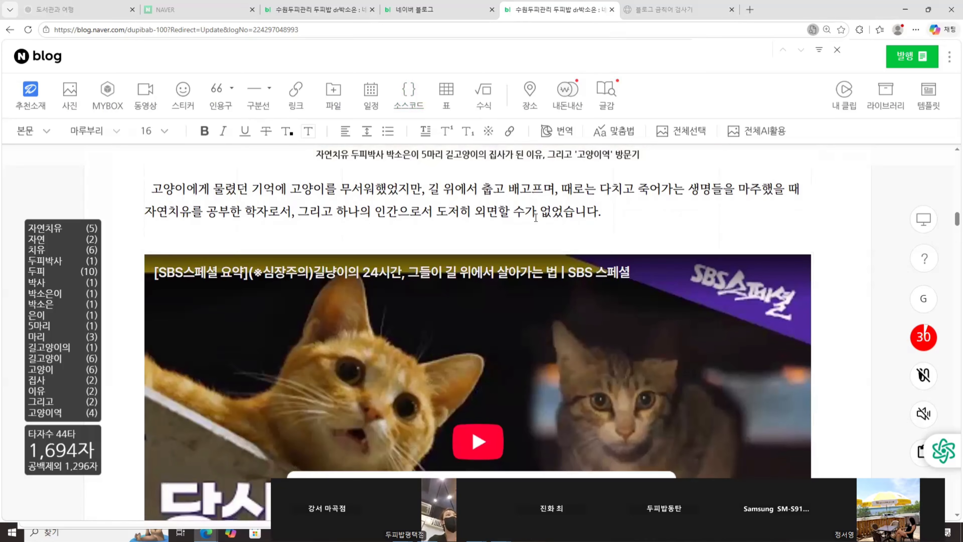
{"action": "scroll", "coordinate": [512, 214], "scroll_direction": "down", "scroll_amount": 3}
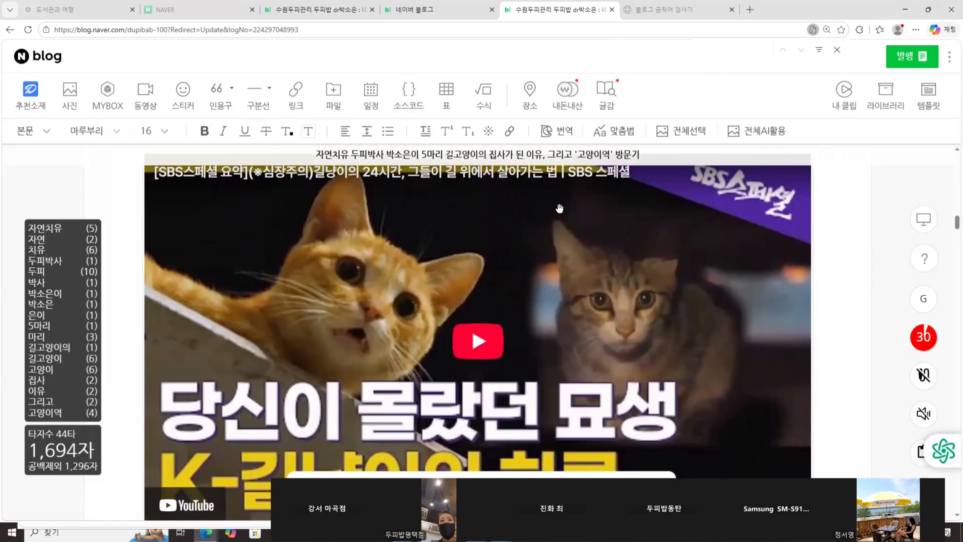
{"action": "scroll", "coordinate": [562, 200], "scroll_direction": "down", "scroll_amount": 13}
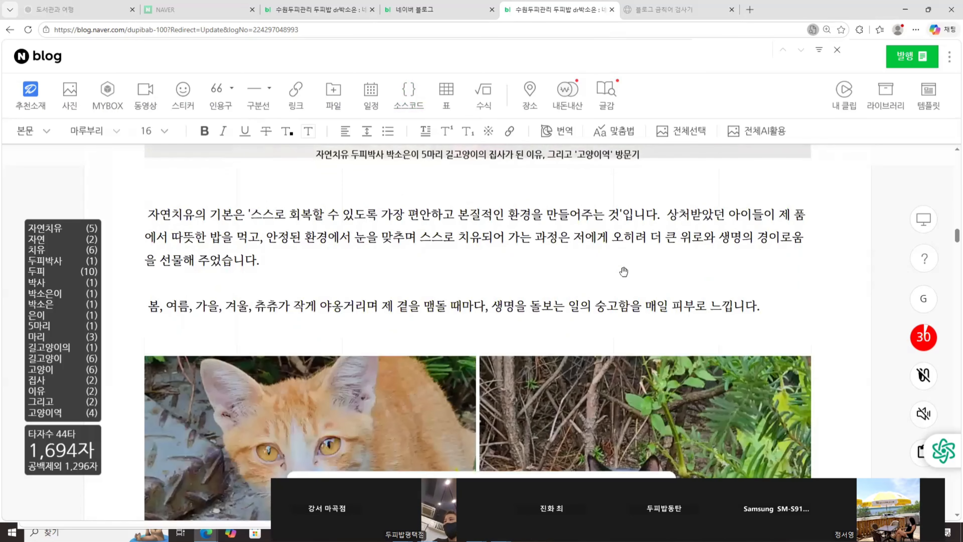
{"action": "scroll", "coordinate": [291, 324], "scroll_direction": "up", "scroll_amount": 5}
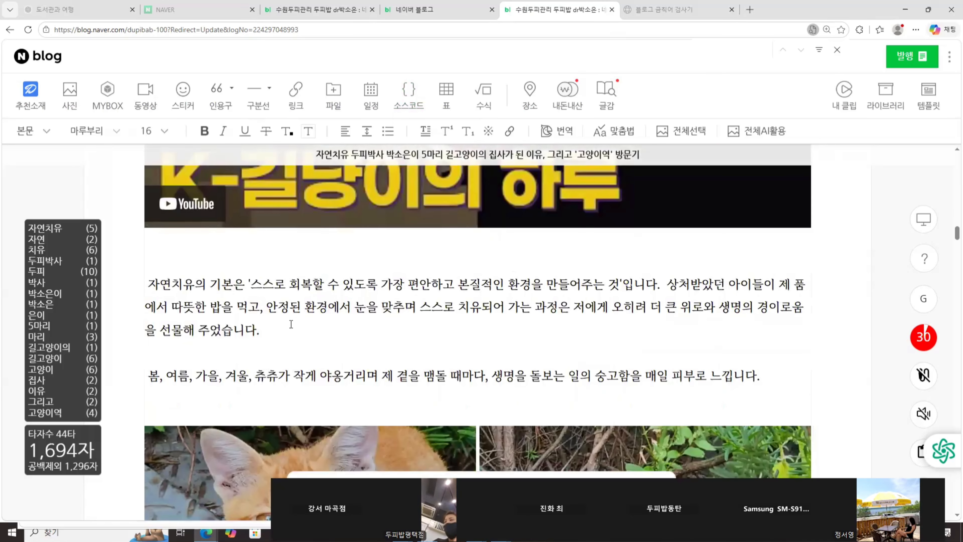
Indent the paragraph starting "자연치유의 기본은" further and put a blank line and an indent below the 영흥도 '고양이역' subheading.
{"action": "left_click", "coordinate": [150, 289]}
{"action": "scroll", "coordinate": [596, 335], "scroll_direction": "down", "scroll_amount": 15}
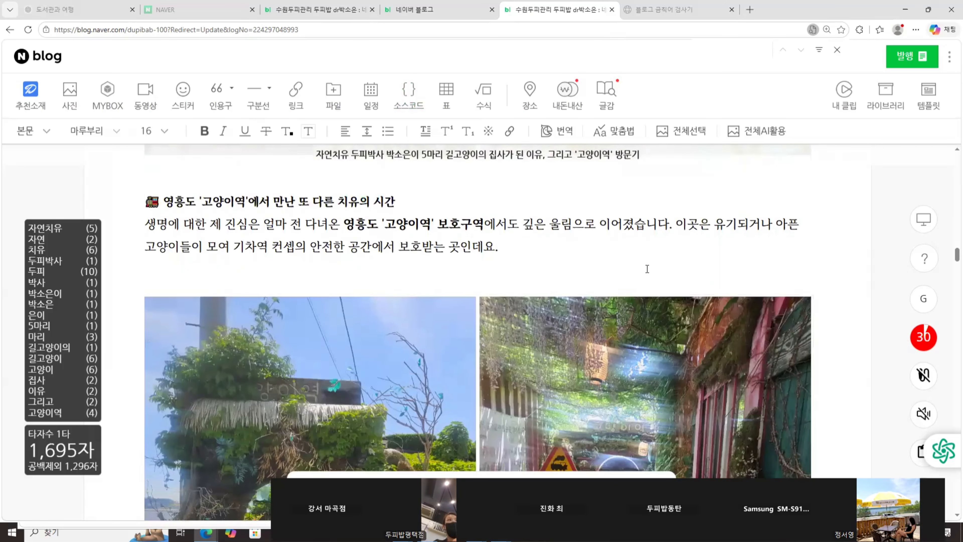
{"action": "scroll", "coordinate": [636, 276], "scroll_direction": "down", "scroll_amount": 3}
{"action": "scroll", "coordinate": [561, 253], "scroll_direction": "up", "scroll_amount": 4}
{"action": "left_click", "coordinate": [559, 257]}
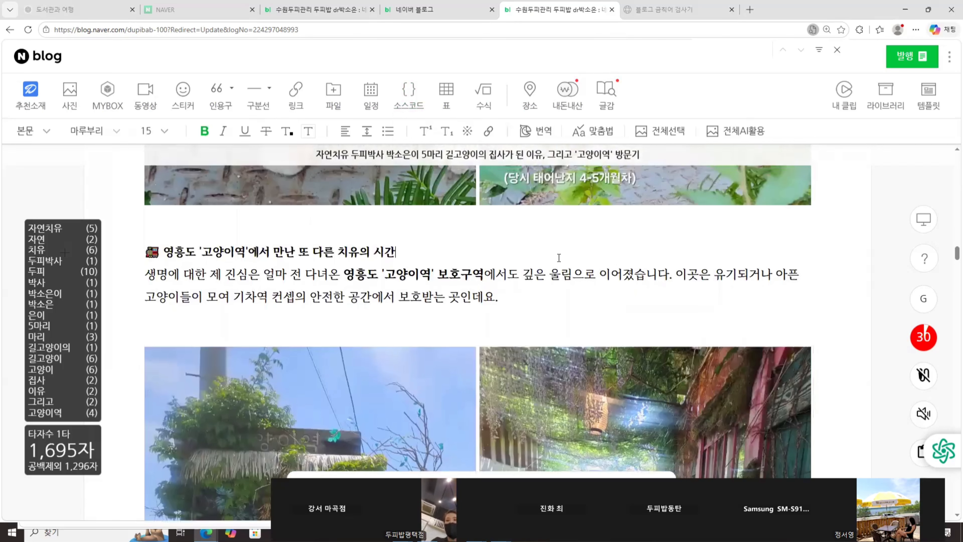
{"action": "key", "text": "Return"}
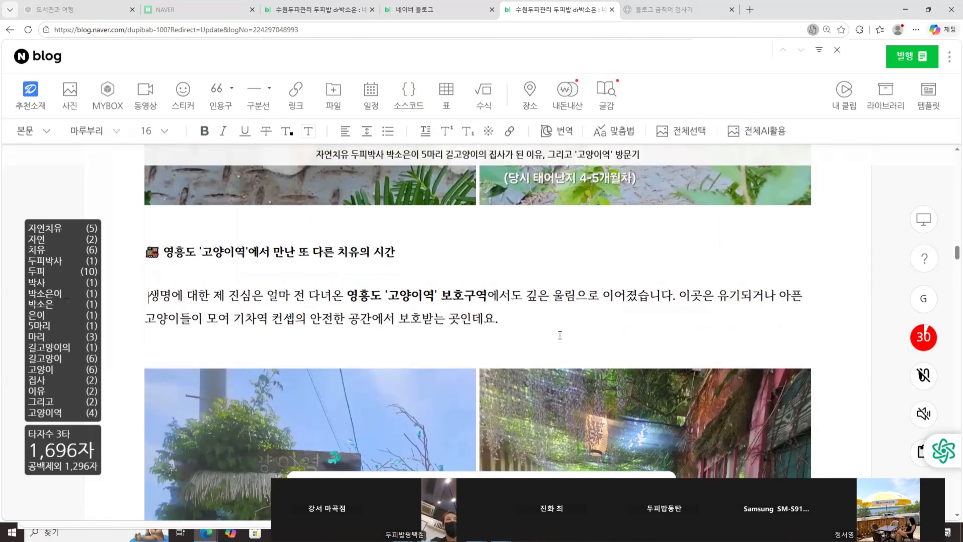
Check the current document's images in the library, close it and return to the text above the cat photos.
{"action": "scroll", "coordinate": [578, 334], "scroll_direction": "up", "scroll_amount": 3}
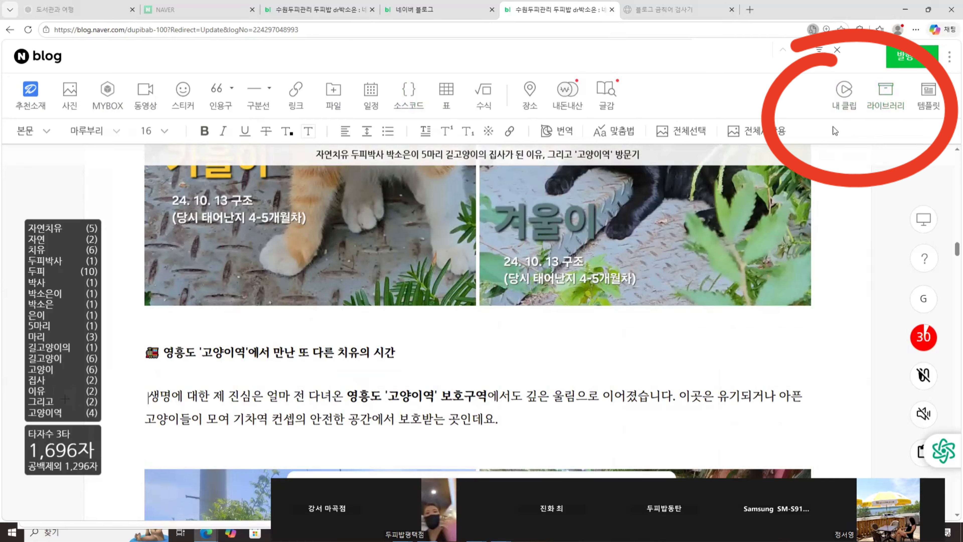
{"action": "scroll", "coordinate": [857, 124], "scroll_direction": "up", "scroll_amount": 3}
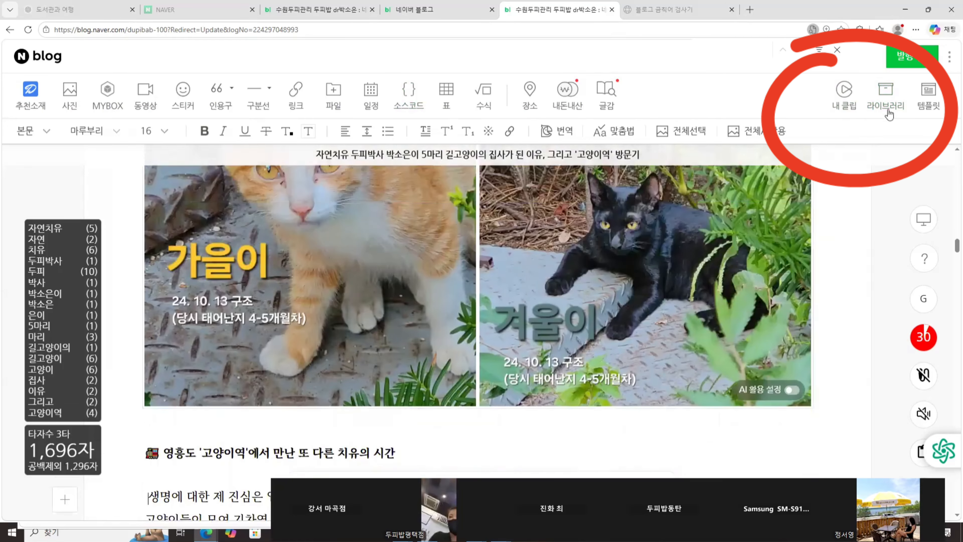
{"action": "left_click", "coordinate": [893, 98]}
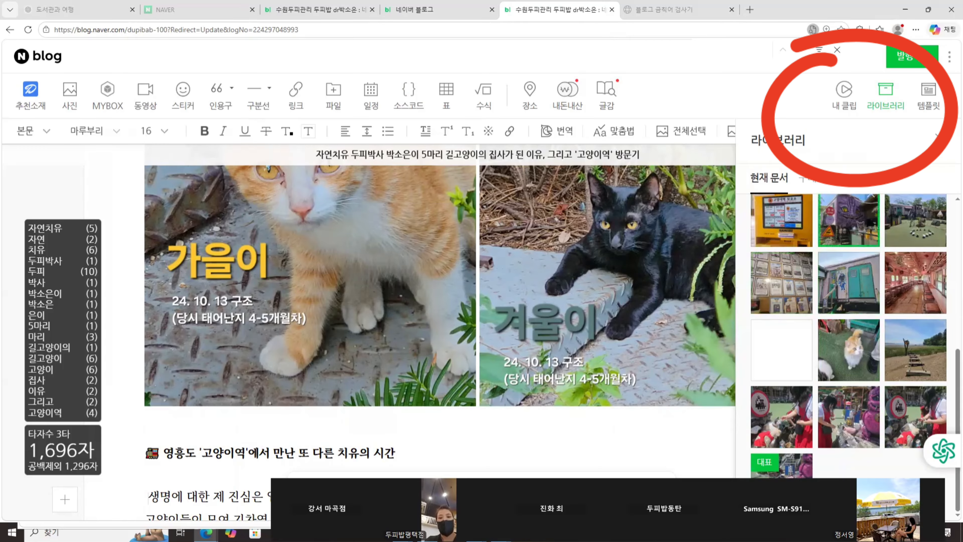
{"action": "left_click", "coordinate": [940, 139]}
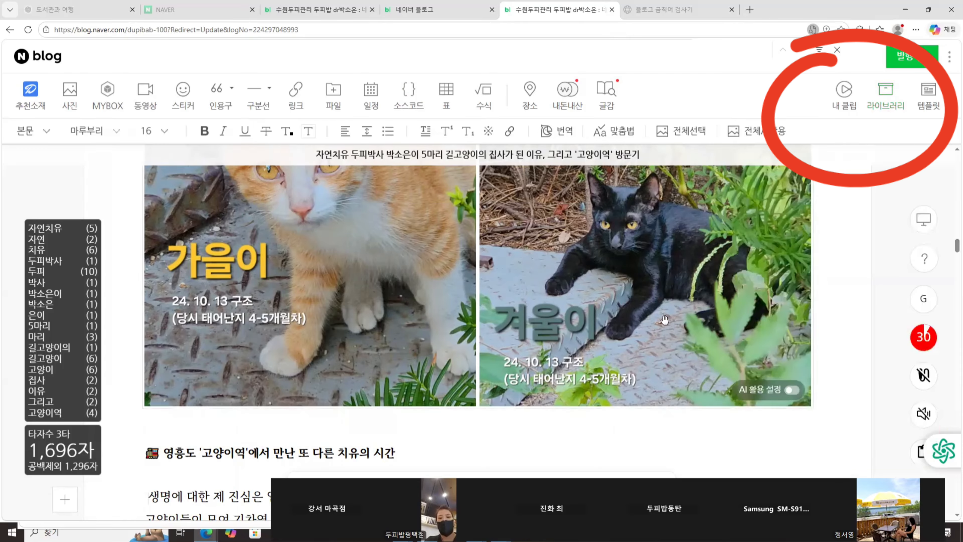
{"action": "scroll", "coordinate": [665, 320], "scroll_direction": "up", "scroll_amount": 9}
{"action": "scroll", "coordinate": [660, 301], "scroll_direction": "down", "scroll_amount": 3}
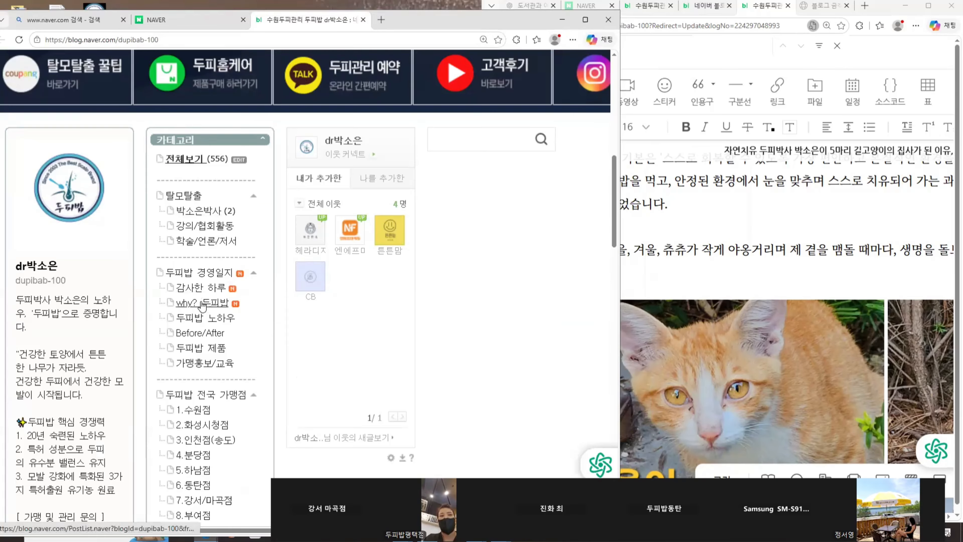
Open the blog's "why? 두피밥" category in the second browser window and place that window side by side with the editor.
{"action": "left_click", "coordinate": [201, 303]}
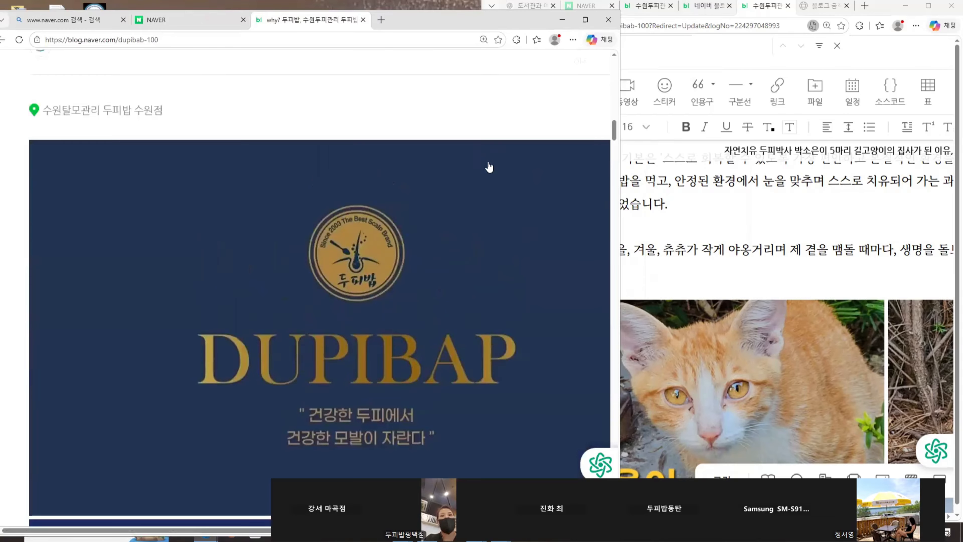
{"action": "key", "text": "super+Left"}
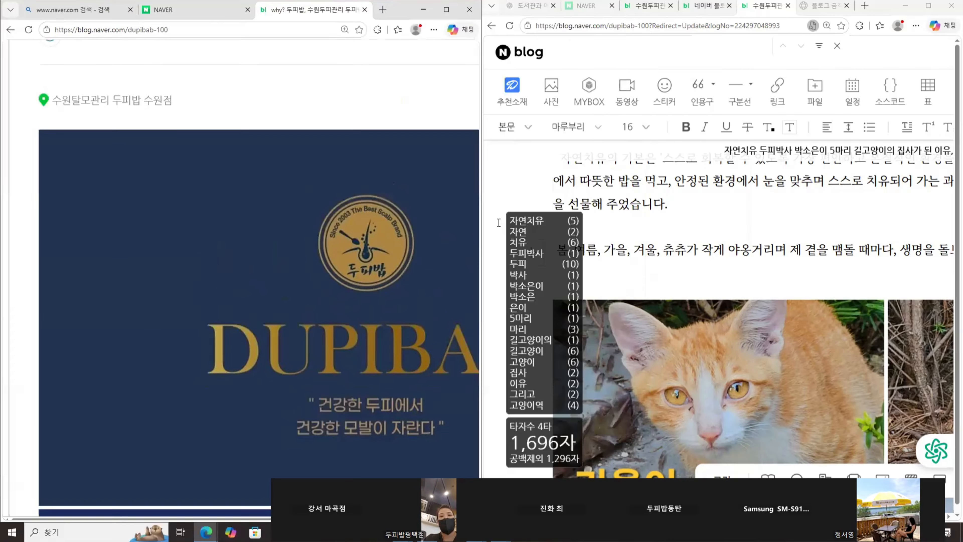
Copy the navy DUPIBAP banner image from the post in the second browser window.
{"action": "left_click", "coordinate": [514, 164]}
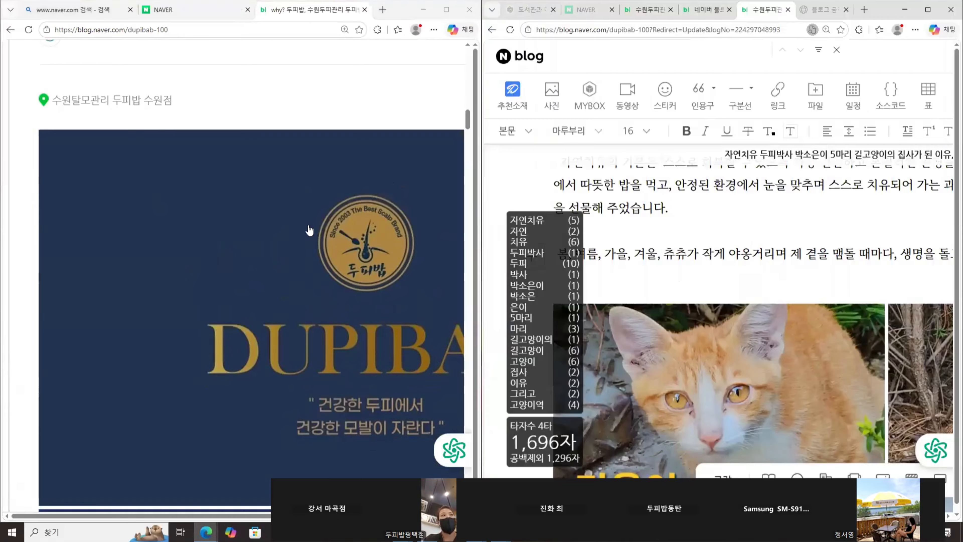
{"action": "mouse_move", "coordinate": [810, 348]}
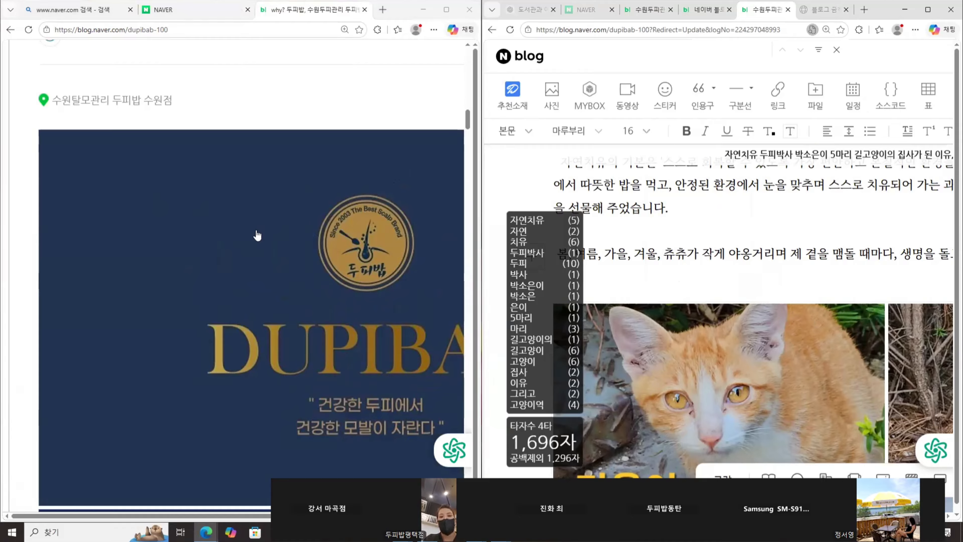
{"action": "right_click", "coordinate": [232, 266]}
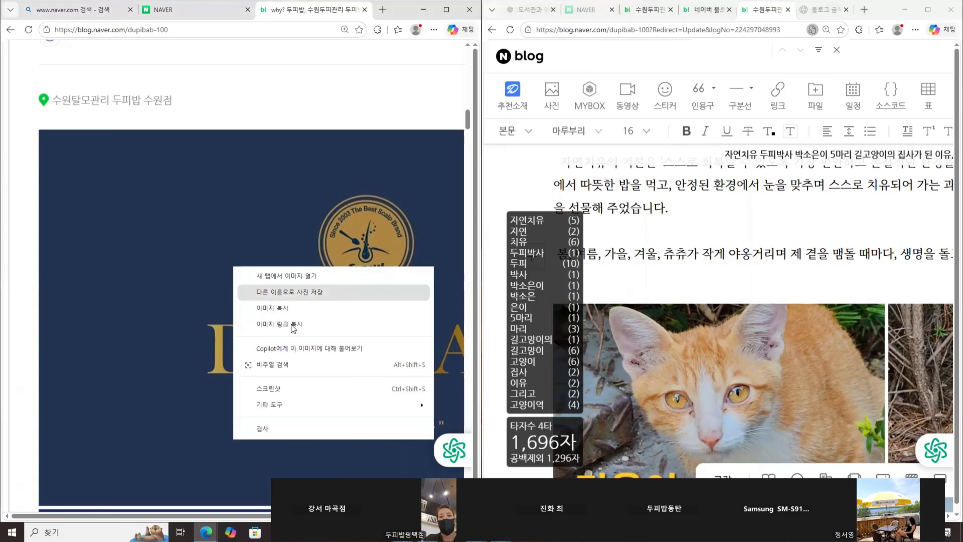
{"action": "left_click", "coordinate": [299, 309]}
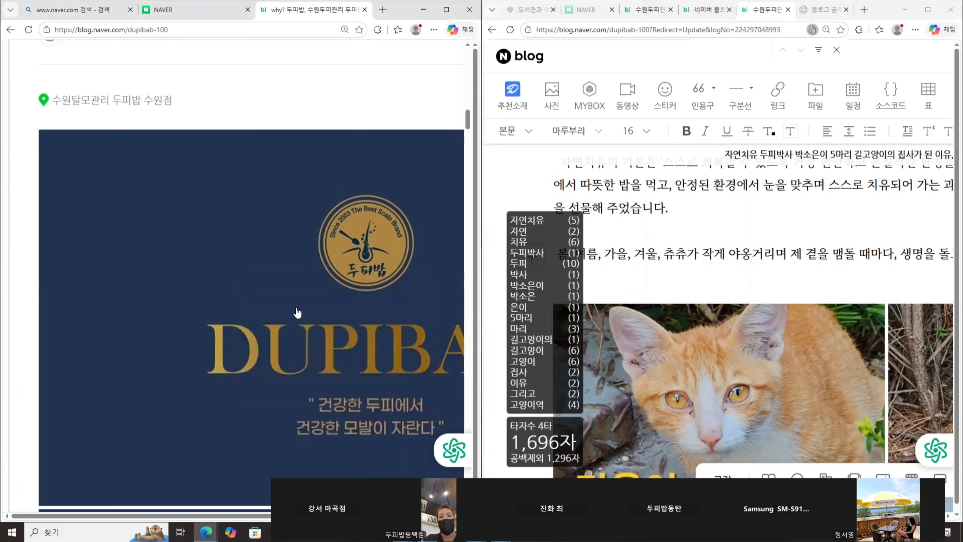
Paste the copied DUPIBAP banner directly below the storefront photo that follows the quotation in the '고양이역' post.
{"action": "scroll", "coordinate": [670, 350], "scroll_direction": "down", "scroll_amount": 7}
{"action": "scroll", "coordinate": [673, 351], "scroll_direction": "down", "scroll_amount": 16}
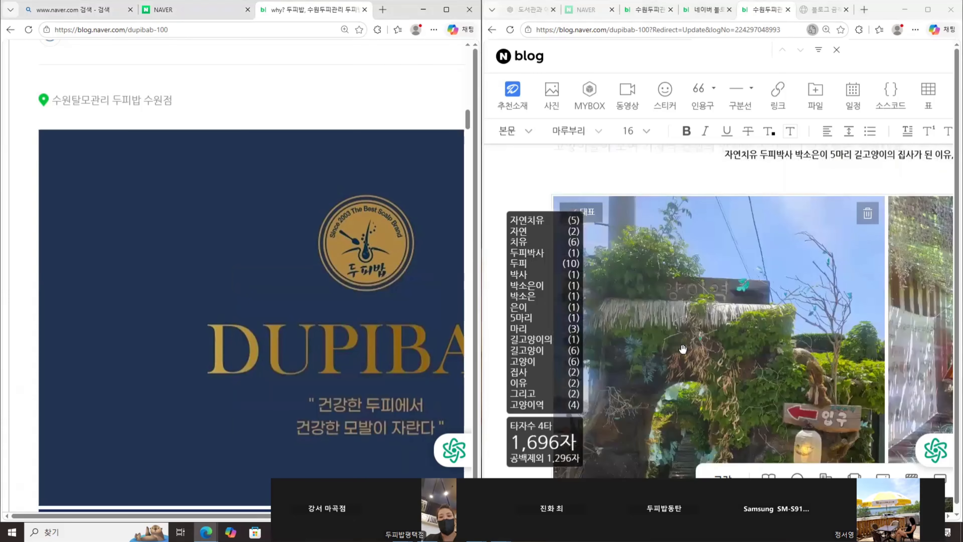
{"action": "scroll", "coordinate": [684, 349], "scroll_direction": "up", "scroll_amount": 13}
{"action": "scroll", "coordinate": [688, 345], "scroll_direction": "down", "scroll_amount": 11}
{"action": "scroll", "coordinate": [690, 343], "scroll_direction": "down", "scroll_amount": 10}
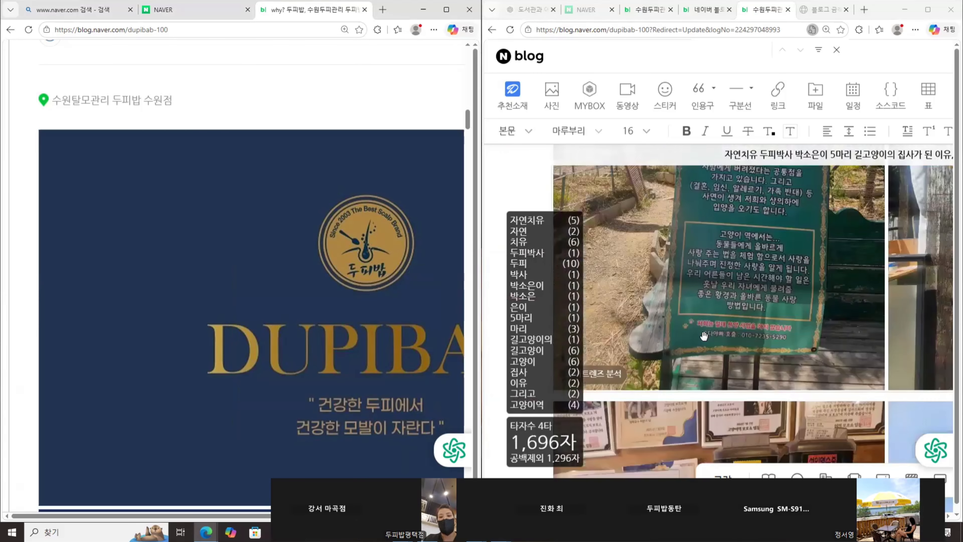
{"action": "scroll", "coordinate": [736, 368], "scroll_direction": "down", "scroll_amount": 20}
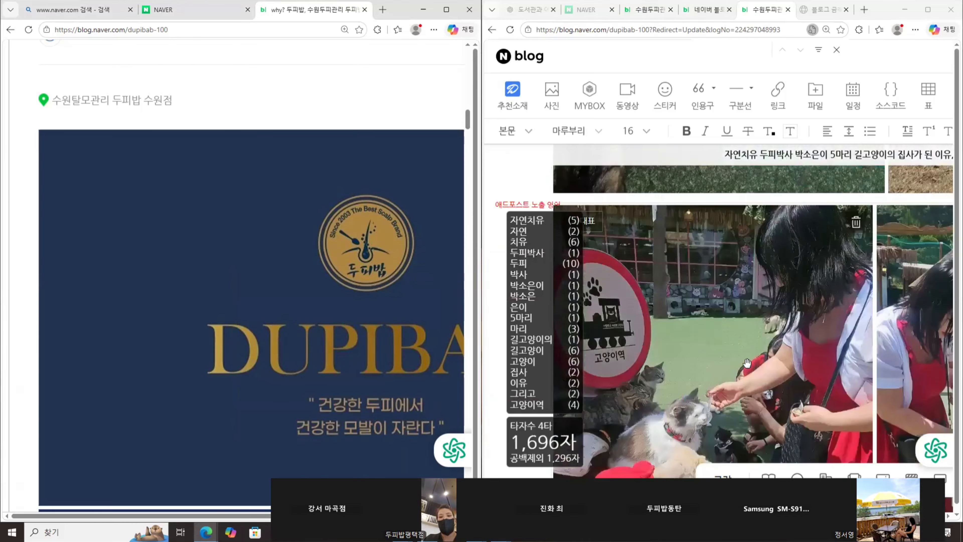
{"action": "scroll", "coordinate": [754, 341], "scroll_direction": "up", "scroll_amount": 7}
{"action": "scroll", "coordinate": [742, 313], "scroll_direction": "up", "scroll_amount": 5}
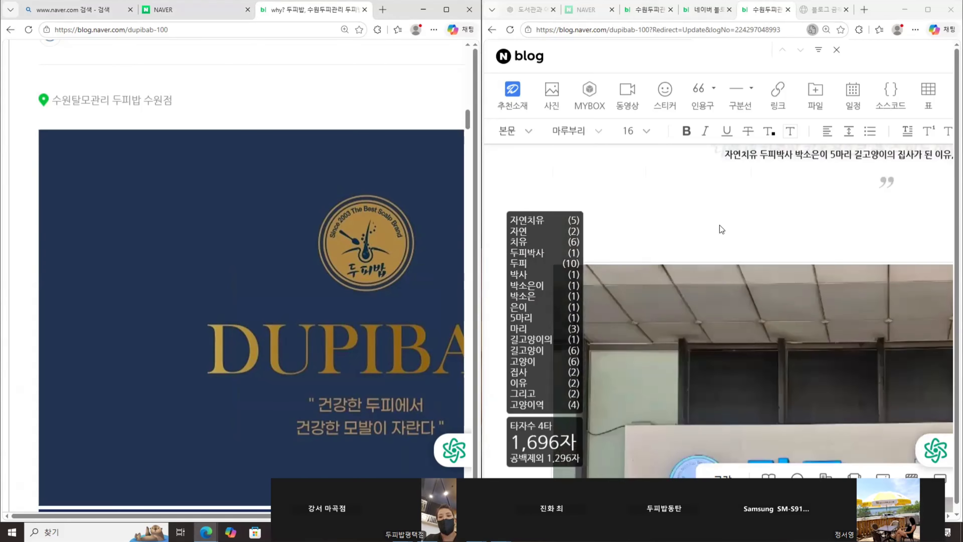
{"action": "right_click", "coordinate": [687, 260]}
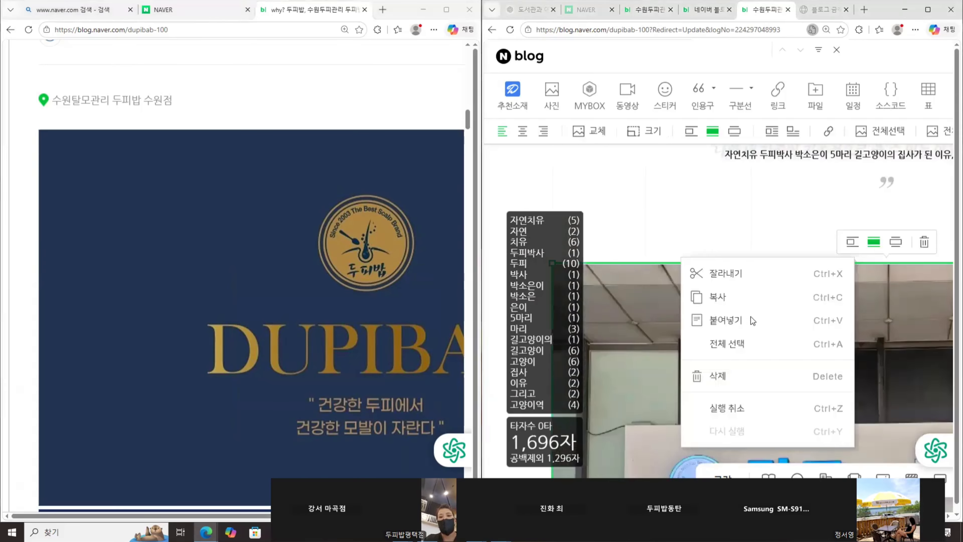
{"action": "left_click", "coordinate": [720, 318]}
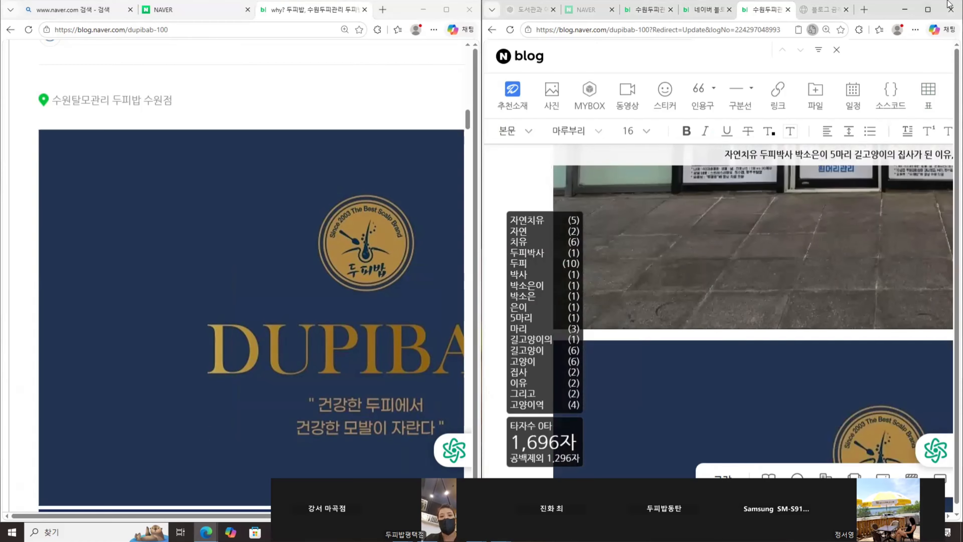
Maximize the editor window and check the current document's images in the library alongside the pasted banner.
{"action": "left_click", "coordinate": [927, 9]}
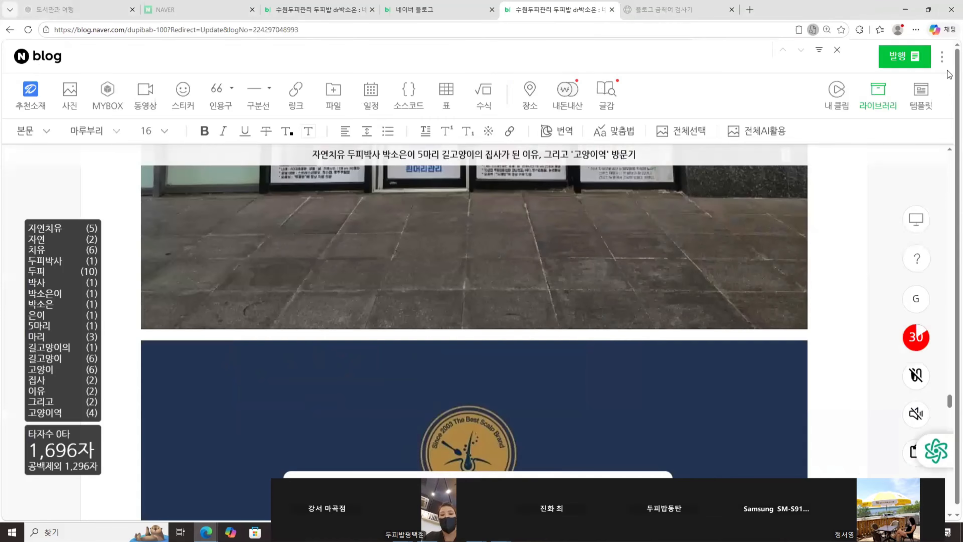
{"action": "left_click", "coordinate": [878, 94]}
{"action": "scroll", "coordinate": [852, 332], "scroll_direction": "down", "scroll_amount": 10}
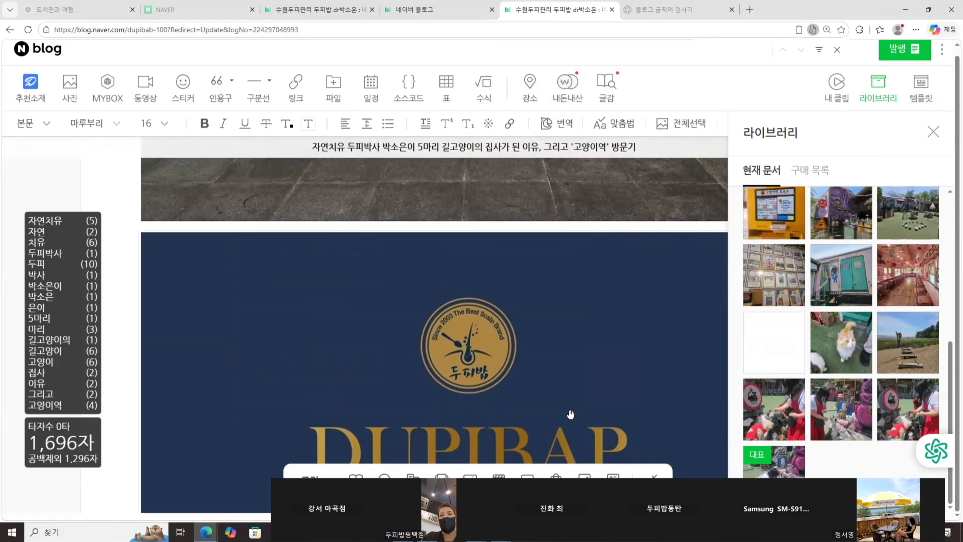
{"action": "scroll", "coordinate": [570, 414], "scroll_direction": "down", "scroll_amount": 3}
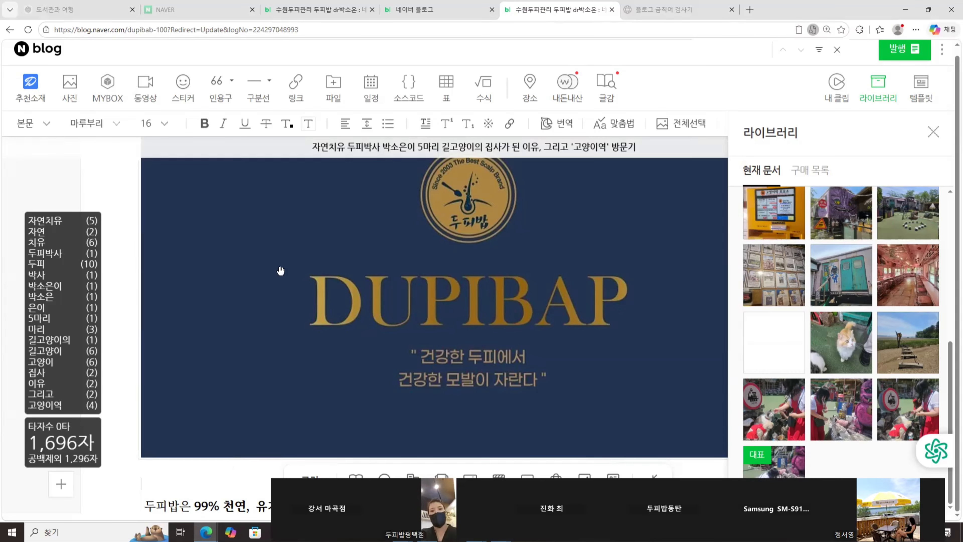
Place the editor side by side with the other post again and copy that post's "두피밥은 ..." image with the "건강한 탈모 탈출" picture.
{"action": "key", "text": "super+Right"}
{"action": "scroll", "coordinate": [250, 270], "scroll_direction": "down", "scroll_amount": 10}
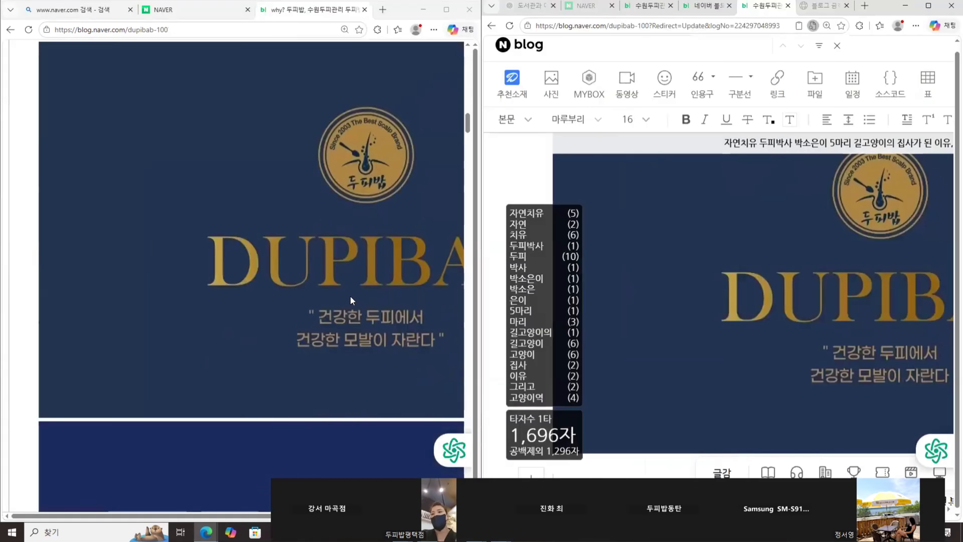
{"action": "scroll", "coordinate": [319, 320], "scroll_direction": "down", "scroll_amount": 15}
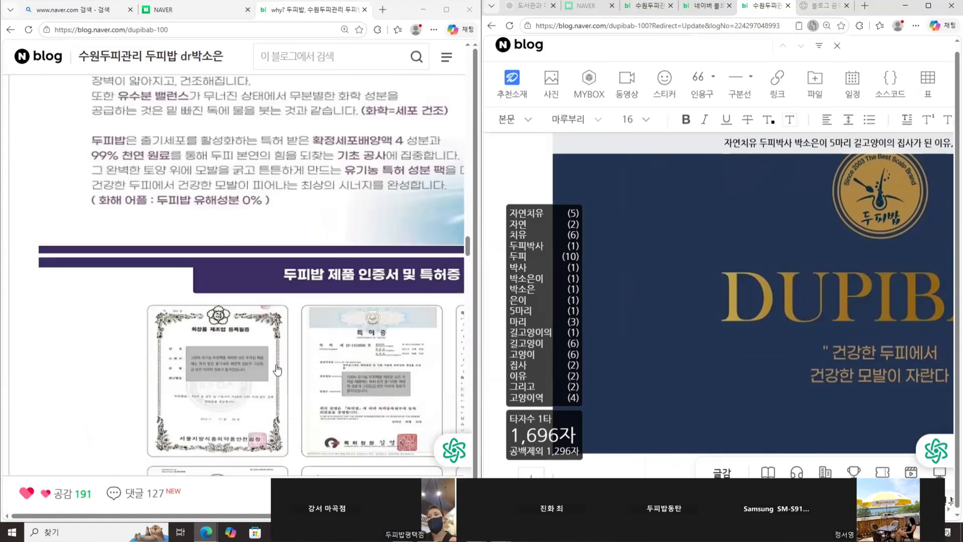
{"action": "scroll", "coordinate": [276, 378], "scroll_direction": "down", "scroll_amount": 15}
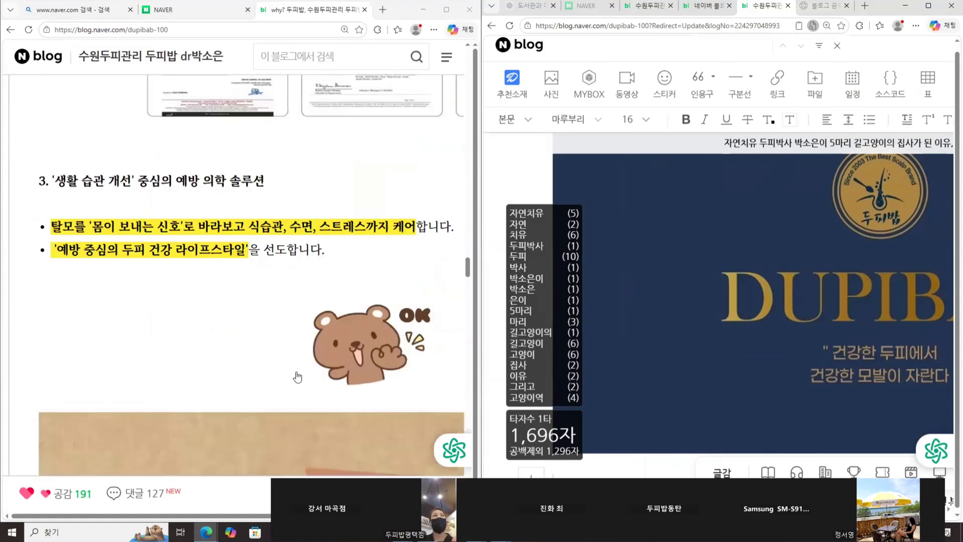
{"action": "scroll", "coordinate": [359, 241], "scroll_direction": "down", "scroll_amount": 2}
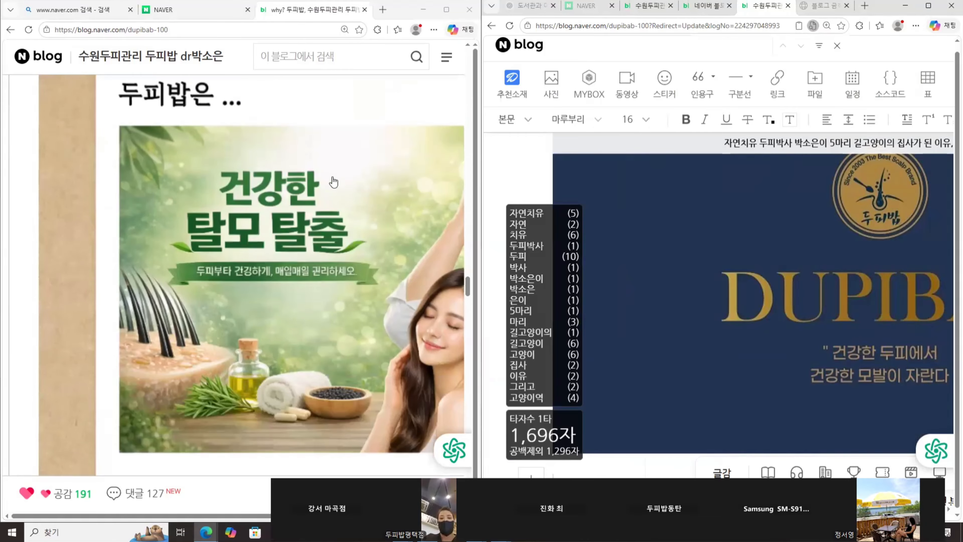
{"action": "right_click", "coordinate": [310, 217]}
{"action": "left_click", "coordinate": [347, 268]}
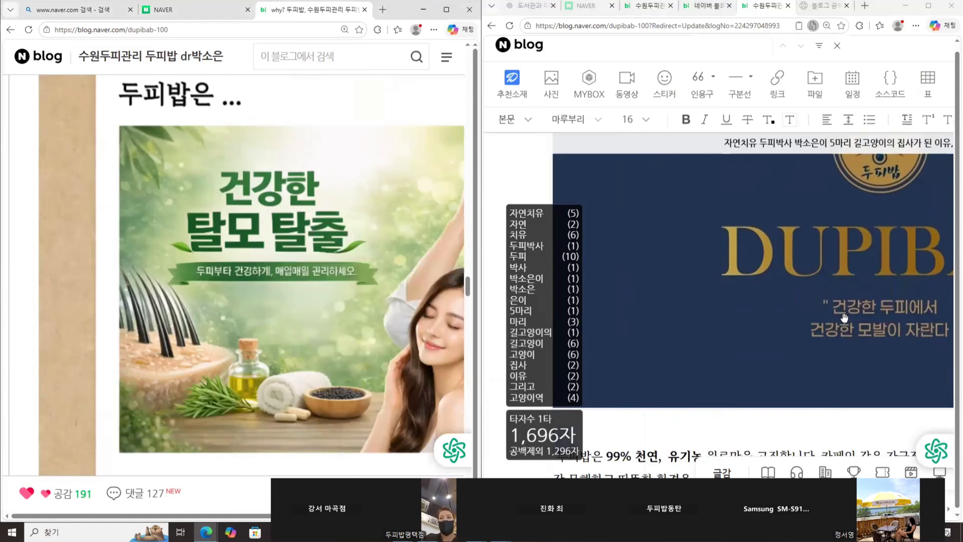
Paste the copied "두피밥은 ..." image between the DUPIBAP banner and the paragraph starting "두피밥은 99% 천연".
{"action": "scroll", "coordinate": [723, 272], "scroll_direction": "down", "scroll_amount": 5}
{"action": "right_click", "coordinate": [724, 271]}
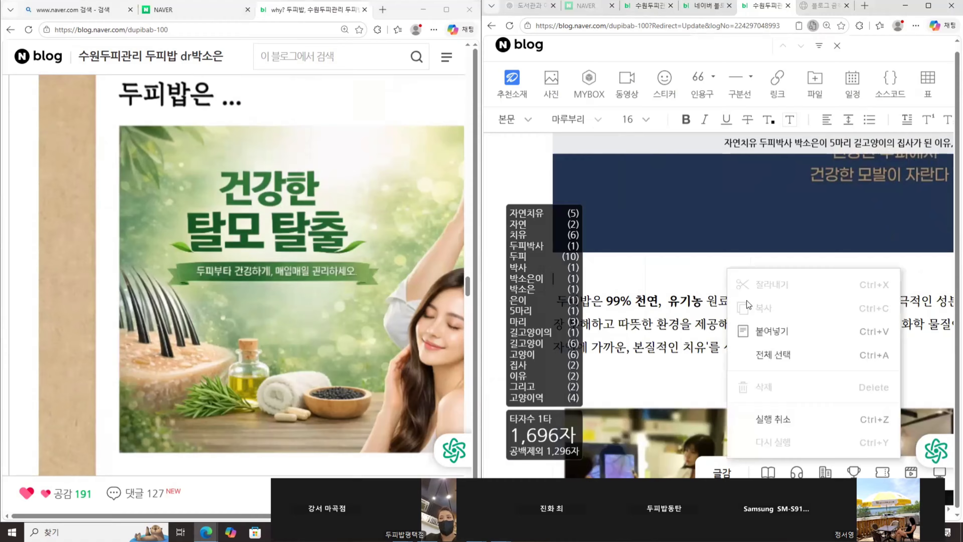
{"action": "left_click", "coordinate": [788, 334]}
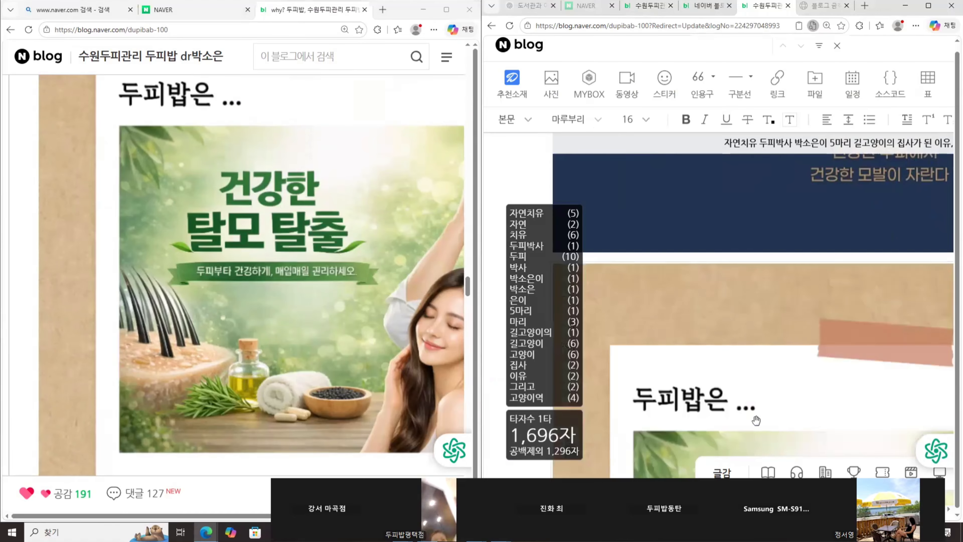
{"action": "scroll", "coordinate": [754, 419], "scroll_direction": "down", "scroll_amount": 1}
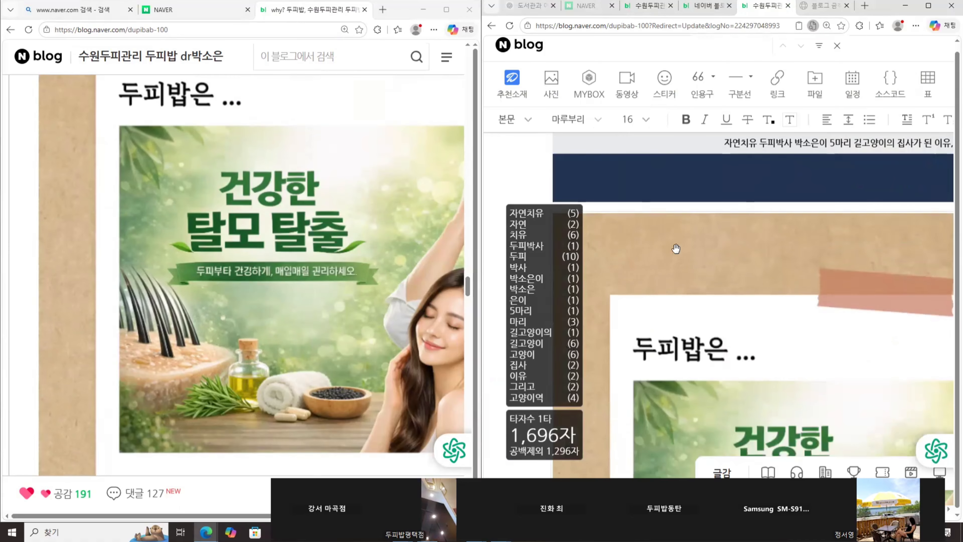
{"action": "scroll", "coordinate": [700, 361], "scroll_direction": "down", "scroll_amount": 1}
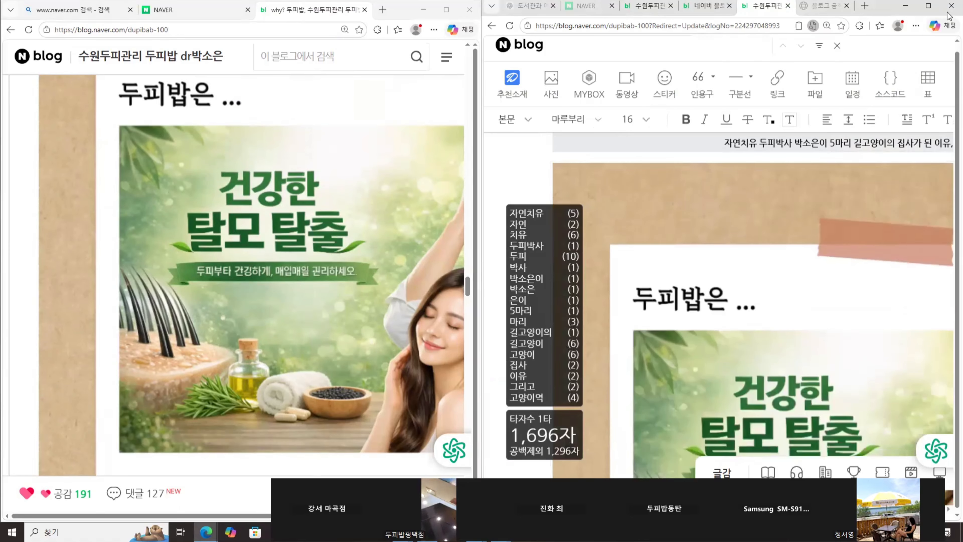
Maximize the editor, close the library and examine the two pasted images and the content down to the SBS video.
{"action": "left_click", "coordinate": [928, 6]}
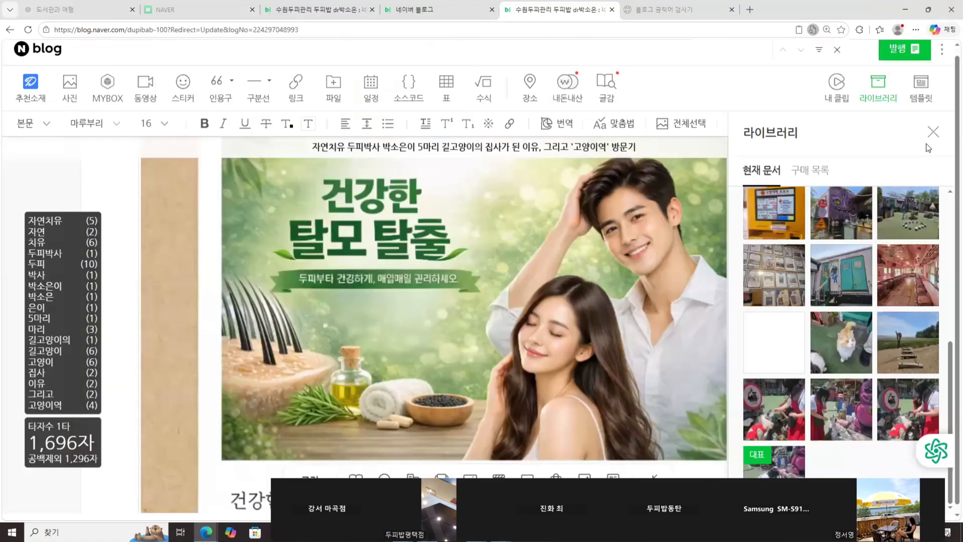
{"action": "scroll", "coordinate": [890, 91], "scroll_direction": "down", "scroll_amount": 1}
{"action": "left_click", "coordinate": [933, 125]}
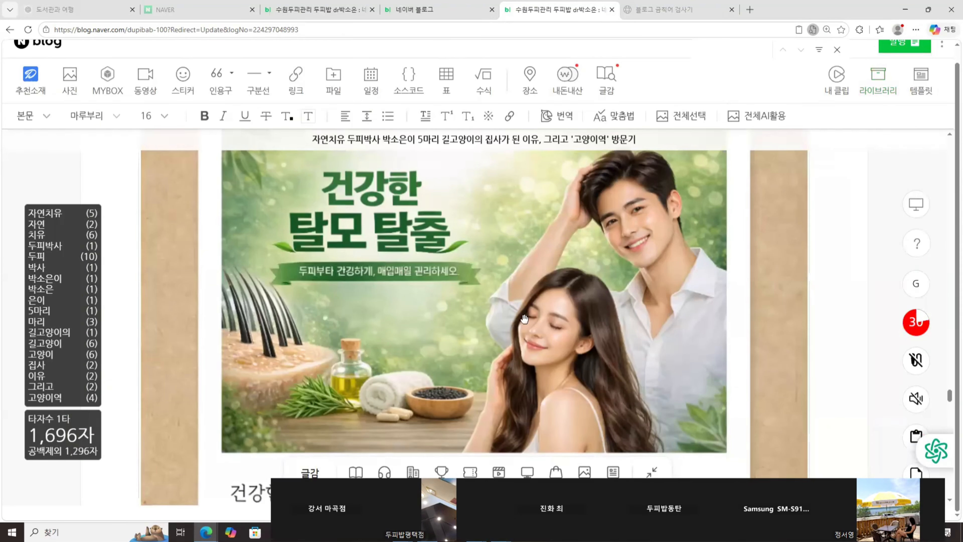
{"action": "scroll", "coordinate": [689, 323], "scroll_direction": "up", "scroll_amount": 5}
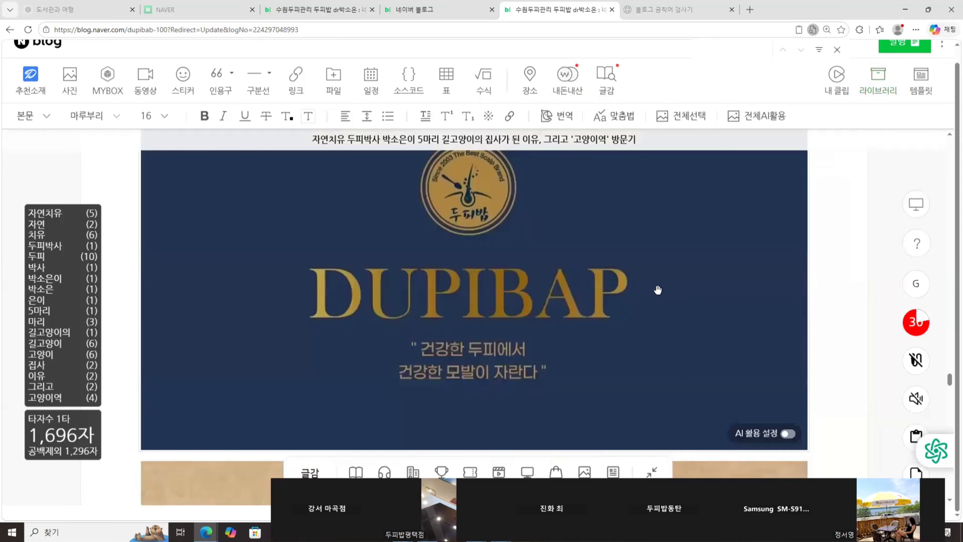
{"action": "scroll", "coordinate": [658, 290], "scroll_direction": "up", "scroll_amount": 5}
{"action": "scroll", "coordinate": [672, 320], "scroll_direction": "down", "scroll_amount": 20}
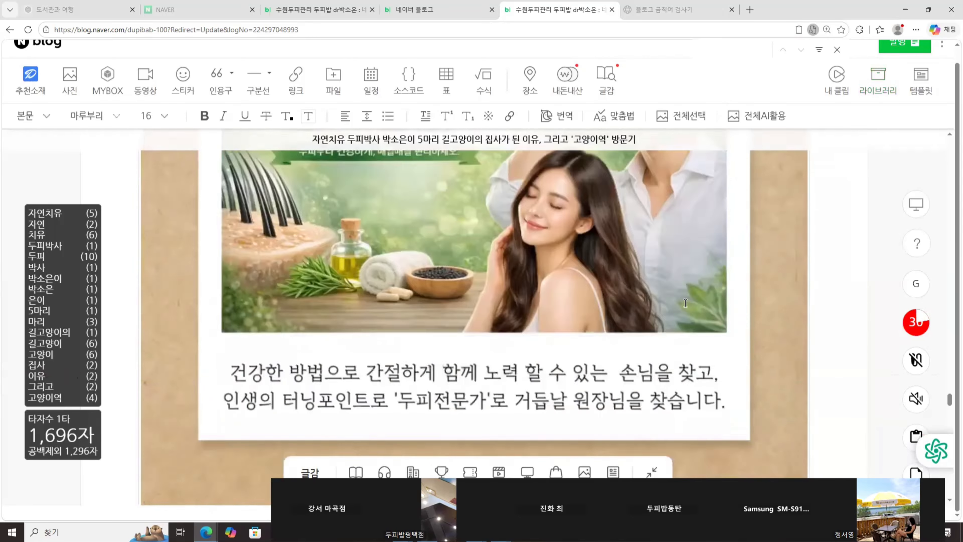
{"action": "scroll", "coordinate": [672, 328], "scroll_direction": "down", "scroll_amount": 10}
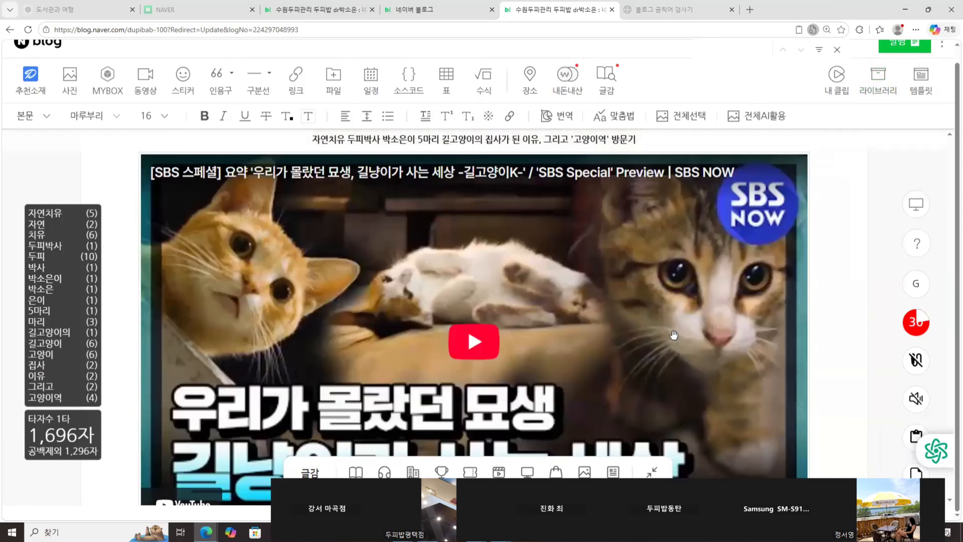
Add a blank line after the closing paragraph and insert the 고양이역보호소 clip dated 2026.05.21 above the SBS video.
{"action": "scroll", "coordinate": [677, 322], "scroll_direction": "up", "scroll_amount": 6}
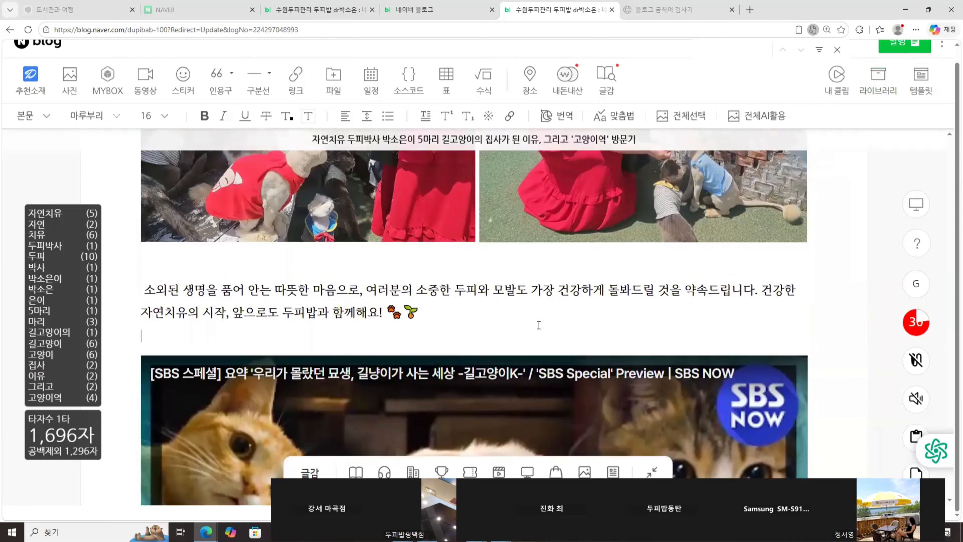
{"action": "key", "text": "Return"}
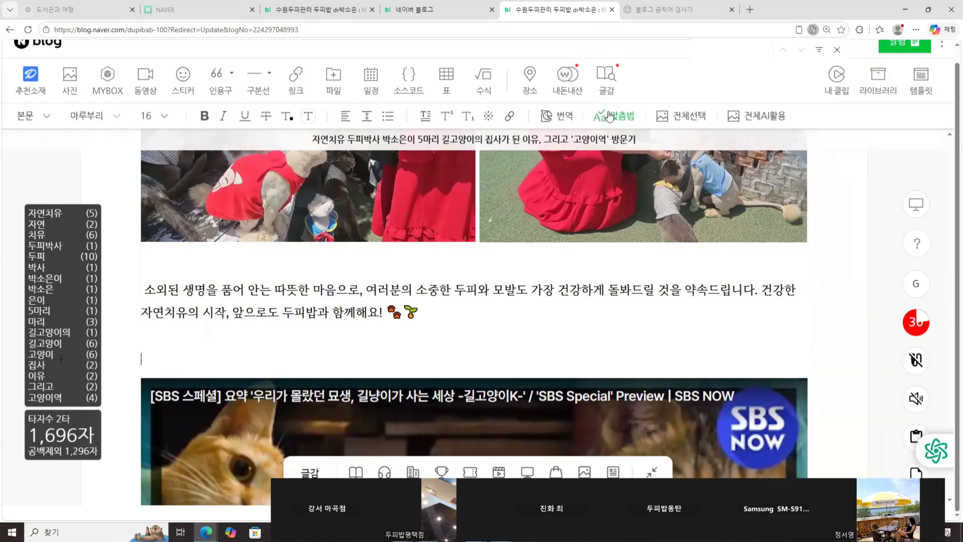
{"action": "left_click", "coordinate": [847, 86]}
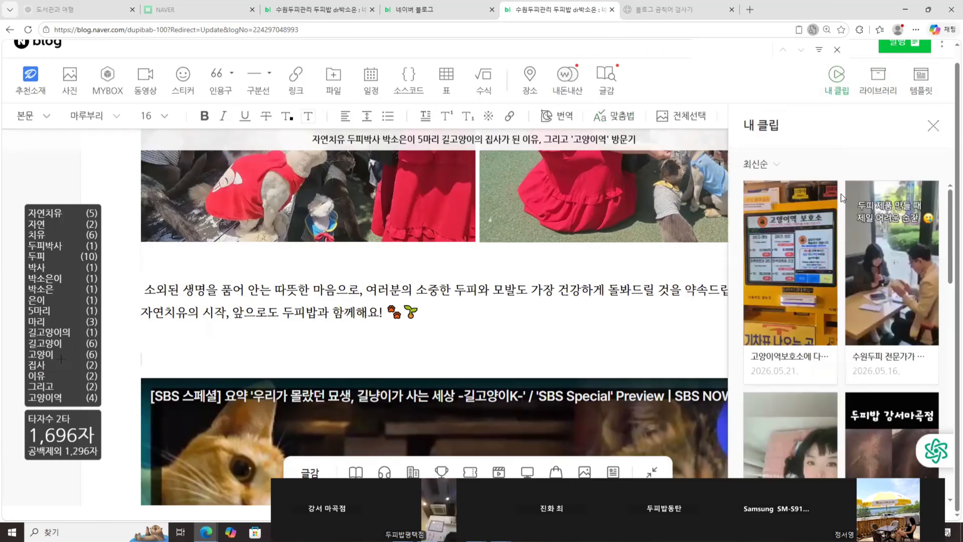
{"action": "left_click", "coordinate": [780, 303]}
{"action": "left_click", "coordinate": [240, 334]}
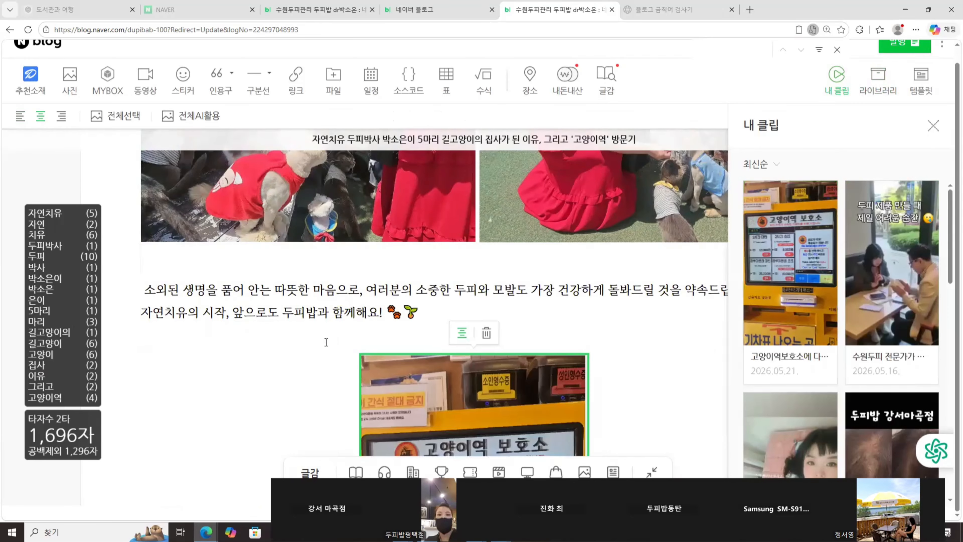
{"action": "left_click", "coordinate": [584, 325]}
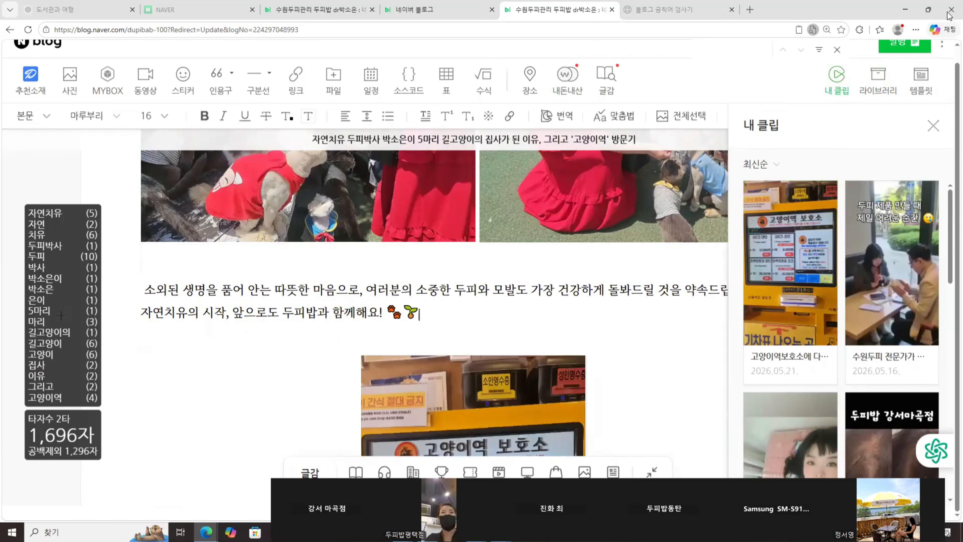
Open the post's publish settings and add the tag 수원두피 after 고양이역.
{"action": "left_click", "coordinate": [912, 47]}
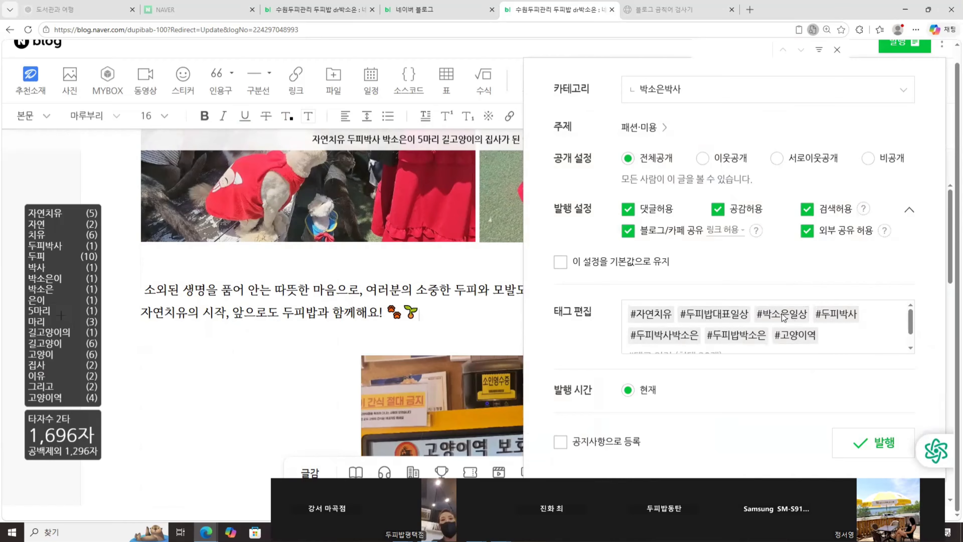
{"action": "scroll", "coordinate": [868, 327], "scroll_direction": "down", "scroll_amount": 1}
{"action": "scroll", "coordinate": [688, 335], "scroll_direction": "up", "scroll_amount": 2}
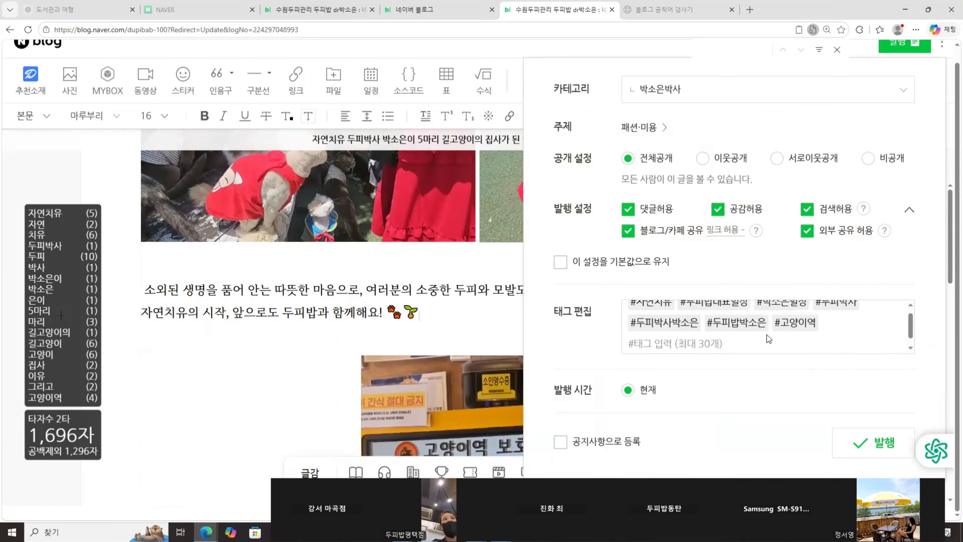
{"action": "scroll", "coordinate": [687, 337], "scroll_direction": "down", "scroll_amount": 2}
{"action": "type", "text": "수원두피"}
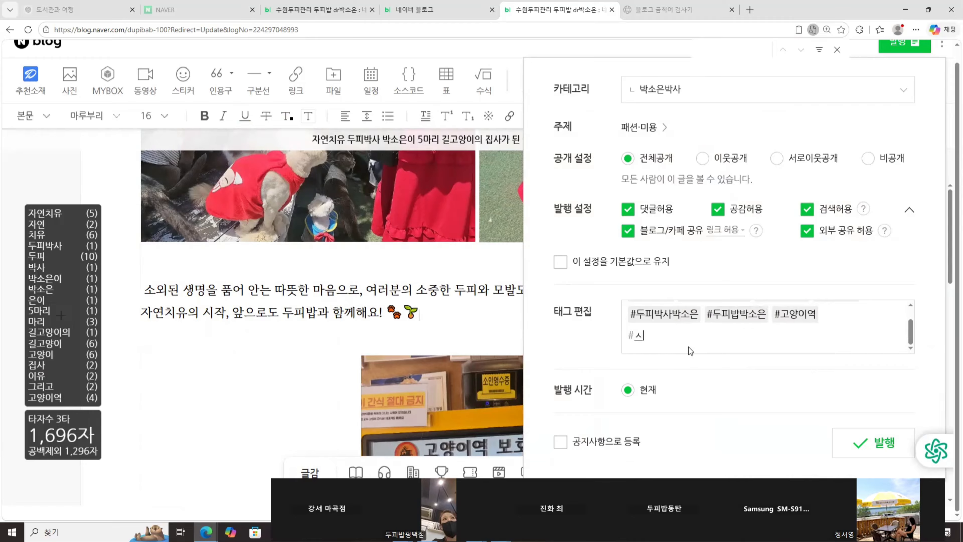
{"action": "type", "text": ";"}
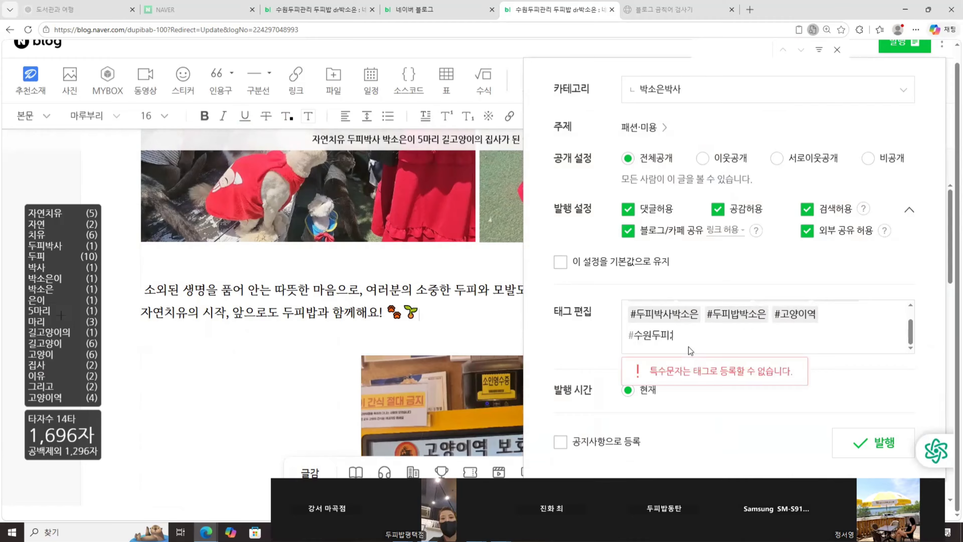
{"action": "key", "text": "Return"}
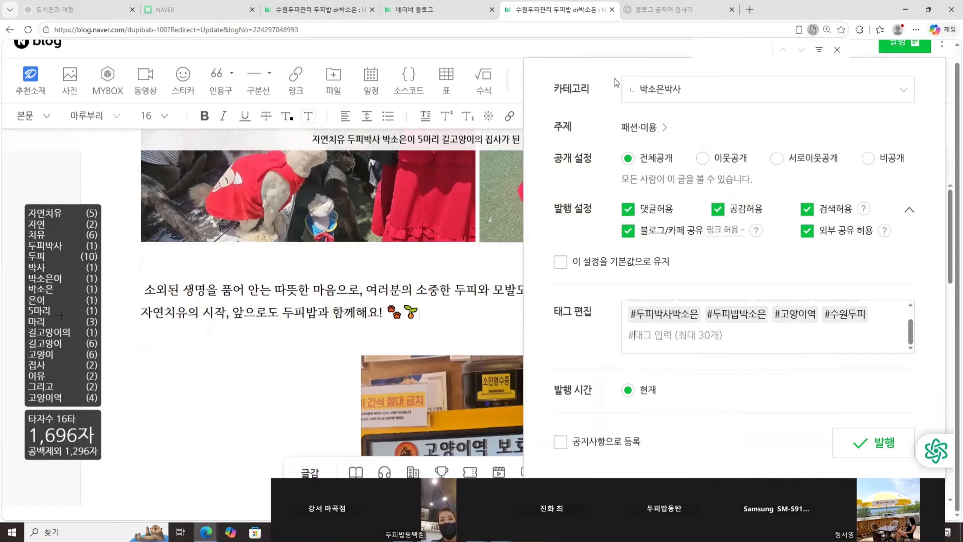
Look through the category list, keep the post's current category and republish the edited post.
{"action": "left_click", "coordinate": [832, 98]}
{"action": "scroll", "coordinate": [757, 171], "scroll_direction": "down", "scroll_amount": 5}
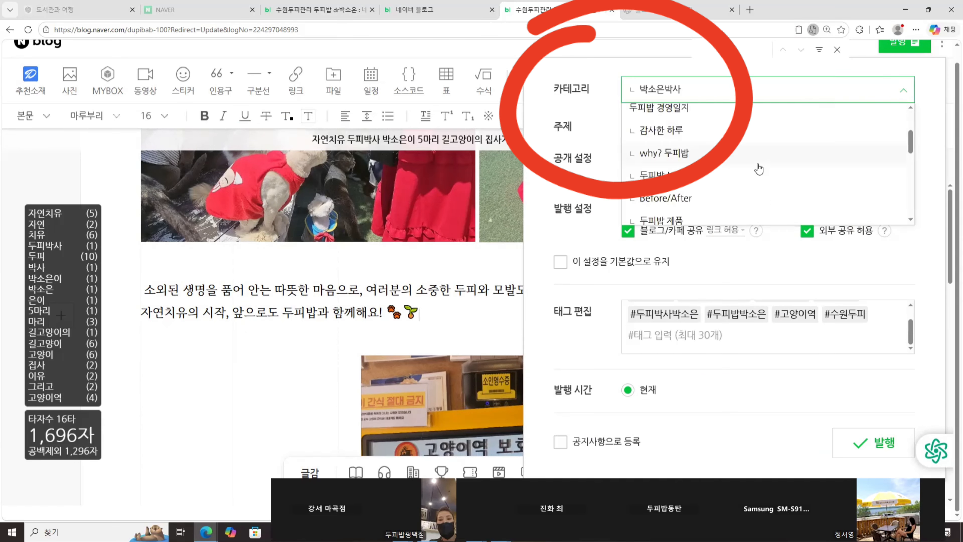
{"action": "scroll", "coordinate": [758, 173], "scroll_direction": "down", "scroll_amount": 2}
{"action": "scroll", "coordinate": [757, 172], "scroll_direction": "up", "scroll_amount": 6}
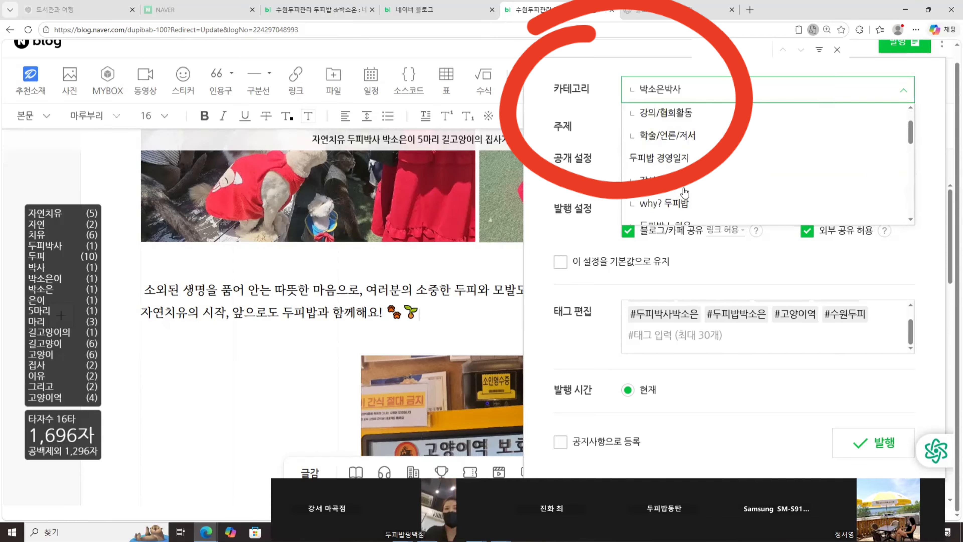
{"action": "left_click", "coordinate": [689, 148]}
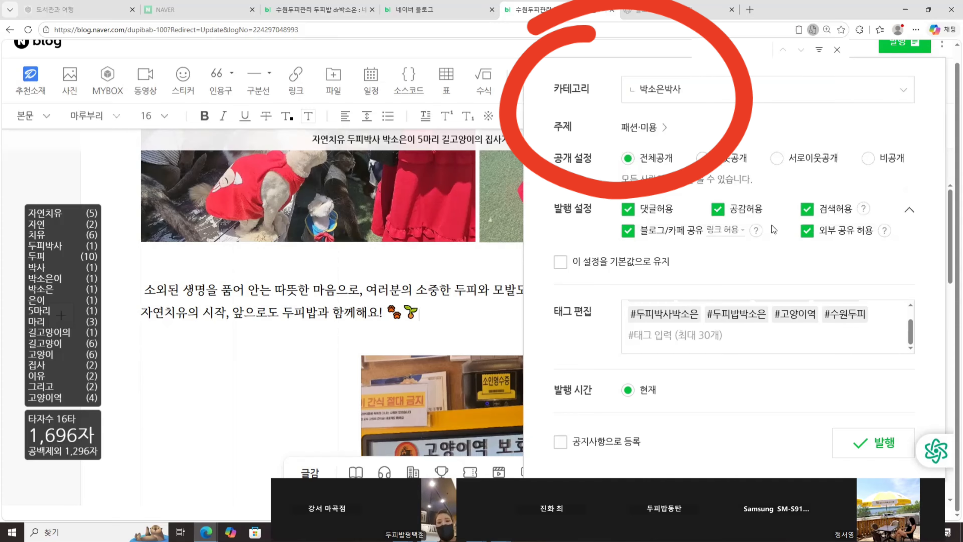
{"action": "left_click", "coordinate": [862, 449]}
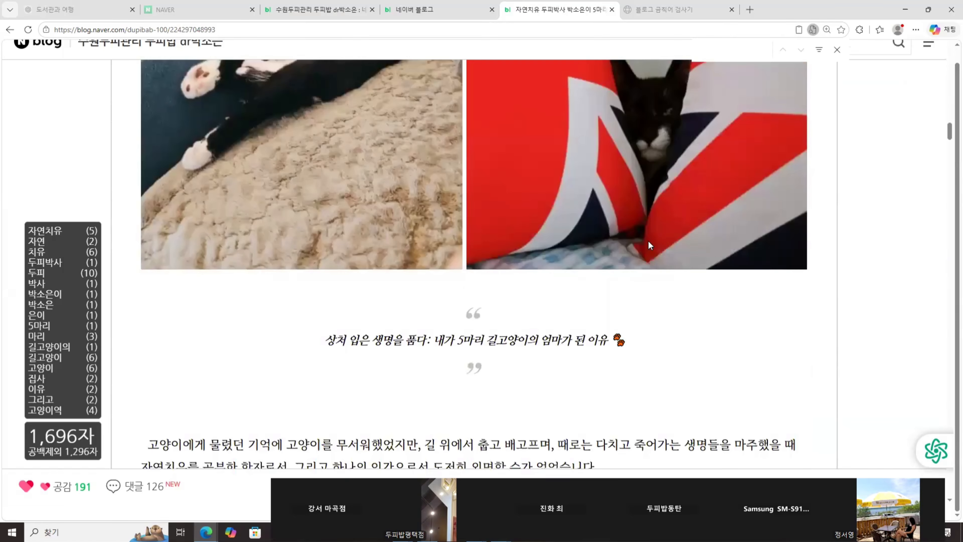
Examine the republished post and the blog's profile and category list.
{"action": "scroll", "coordinate": [648, 240], "scroll_direction": "down", "scroll_amount": 15}
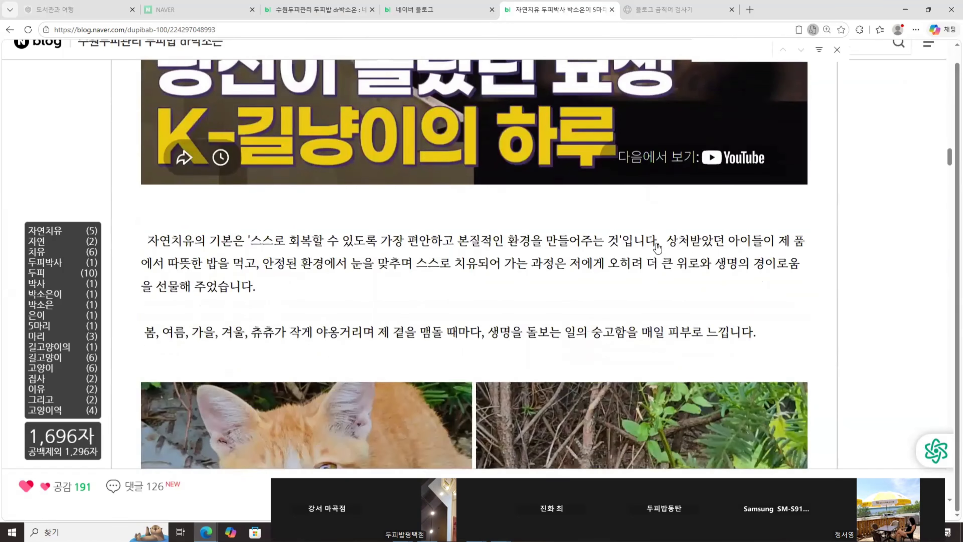
{"action": "scroll", "coordinate": [669, 298], "scroll_direction": "down", "scroll_amount": 8}
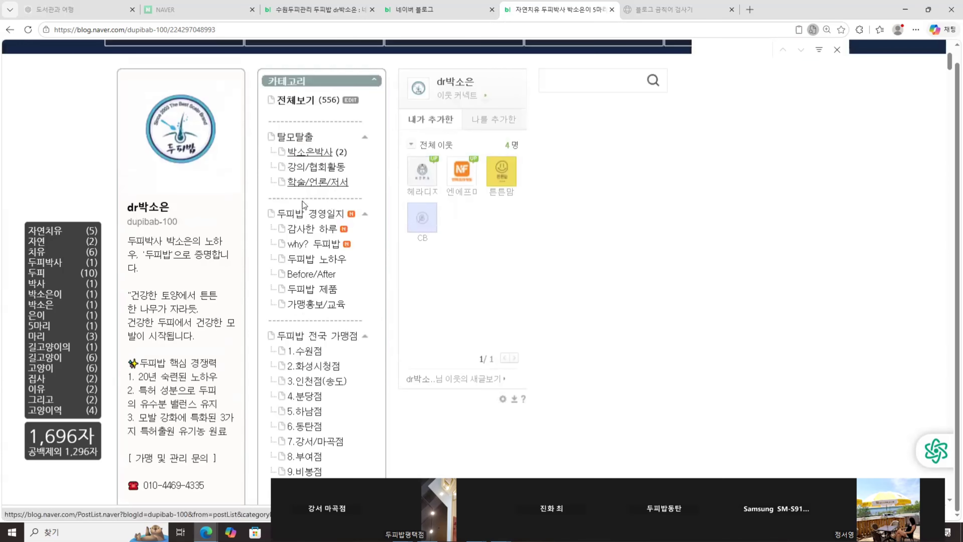
{"action": "scroll", "coordinate": [324, 341], "scroll_direction": "up", "scroll_amount": 1}
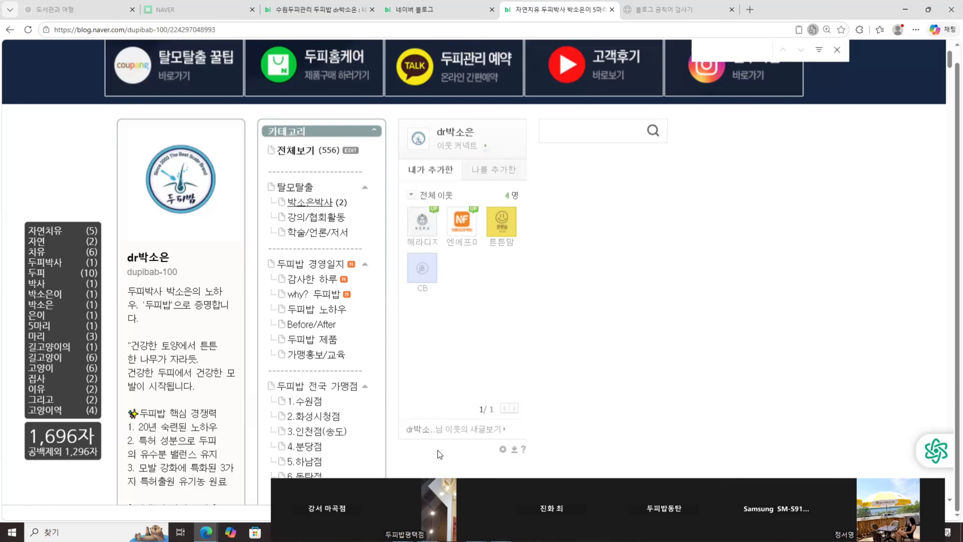
{"action": "scroll", "coordinate": [151, 194], "scroll_direction": "down", "scroll_amount": 2}
Start a new blog post, load the draft '책' saved 2026.05.27 09:32 and look through its text.
{"action": "left_click_drag", "start_coordinate": [151, 194], "coordinate": [227, 381]}
{"action": "left_click", "coordinate": [247, 284]}
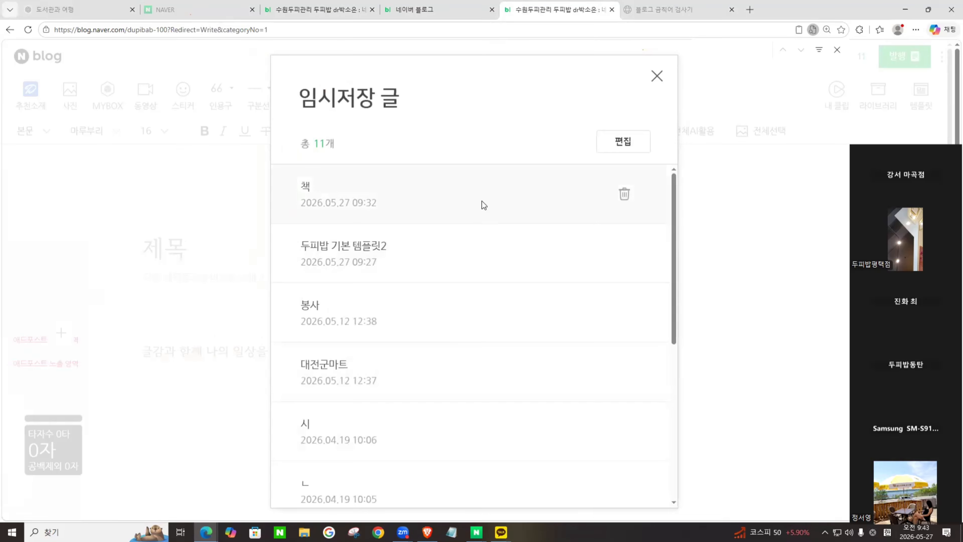
{"action": "left_click", "coordinate": [481, 204]}
{"action": "scroll", "coordinate": [549, 365], "scroll_direction": "down", "scroll_amount": 3}
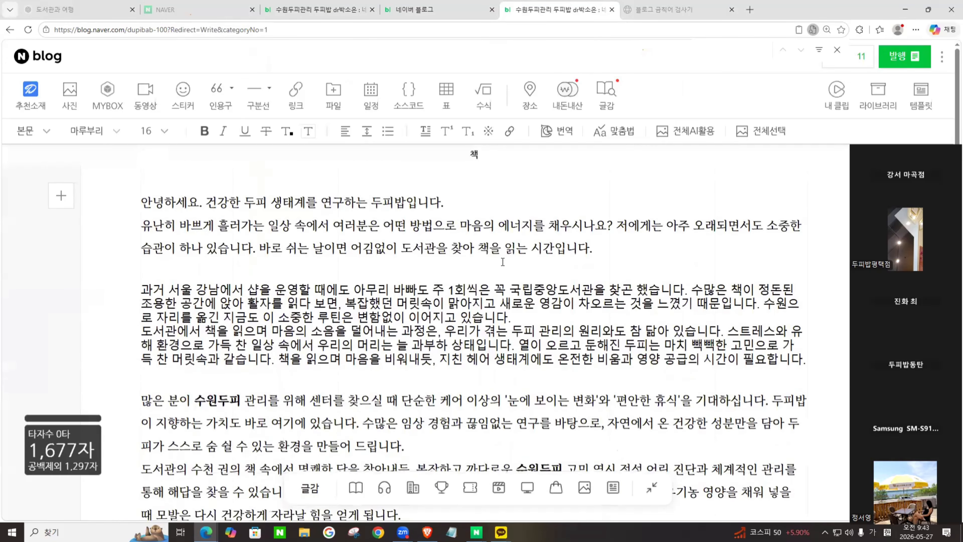
{"action": "scroll", "coordinate": [407, 262], "scroll_direction": "down", "scroll_amount": 1}
{"action": "scroll", "coordinate": [664, 223], "scroll_direction": "up", "scroll_amount": 4}
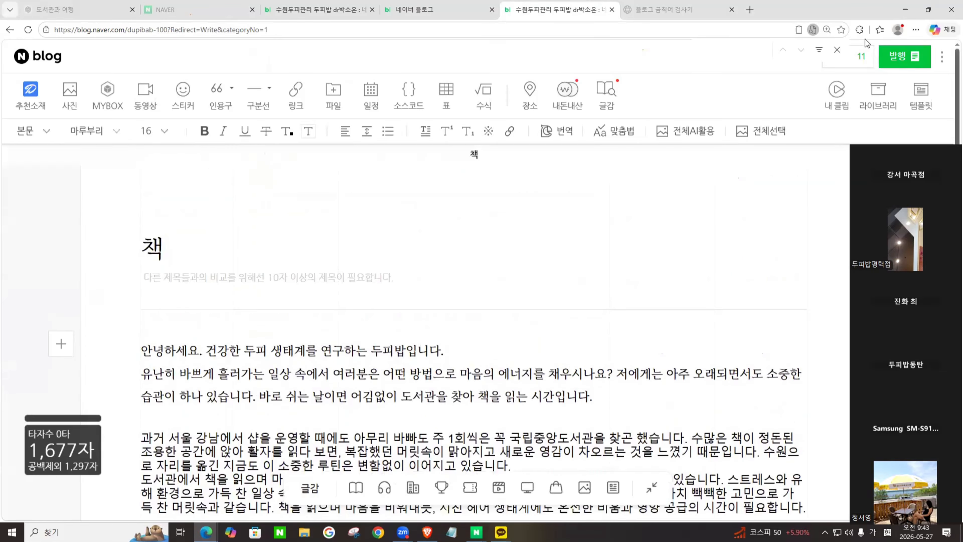
{"action": "scroll", "coordinate": [876, 72], "scroll_direction": "down", "scroll_amount": 10}
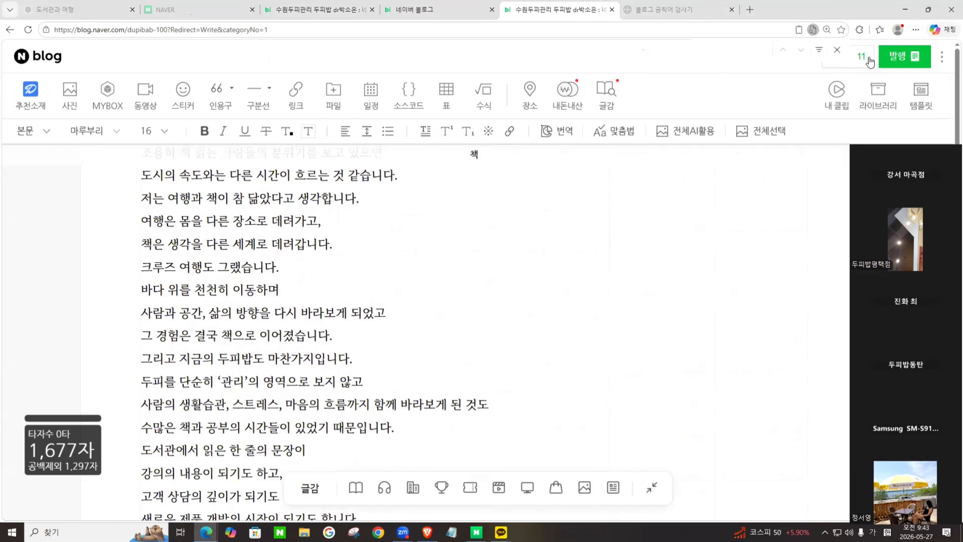
In the '책' draft's publish settings, choose scheduled publishing (예약) and set it to 2026.05.28 at 06:00.
{"action": "left_click", "coordinate": [924, 60]}
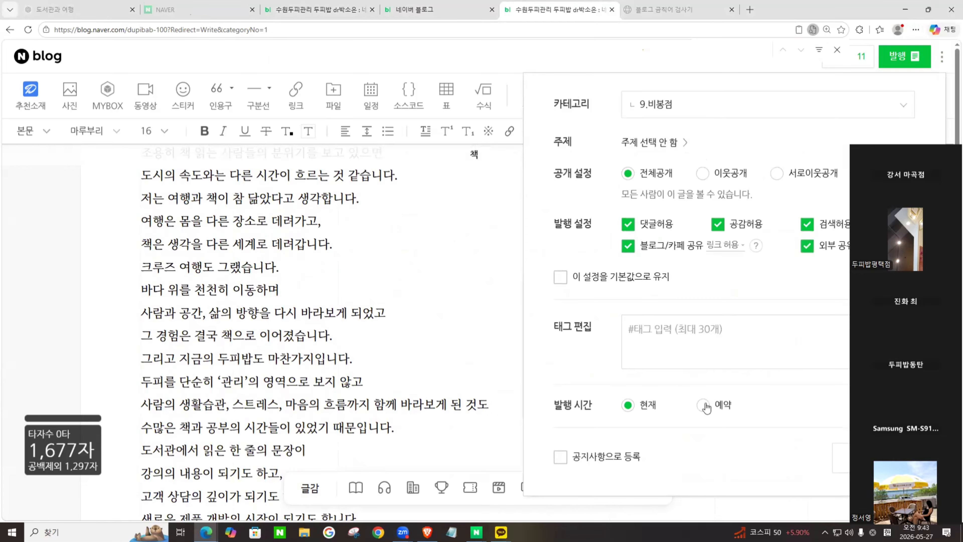
{"action": "left_click", "coordinate": [704, 406]}
{"action": "left_click_drag", "start_coordinate": [565, 48], "coordinate": [570, 102]}
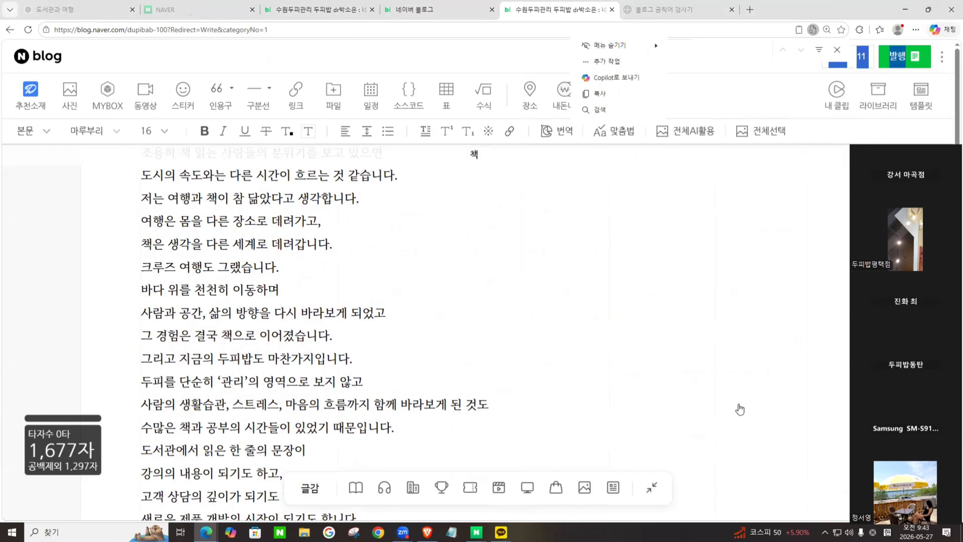
{"action": "left_click", "coordinate": [705, 463]}
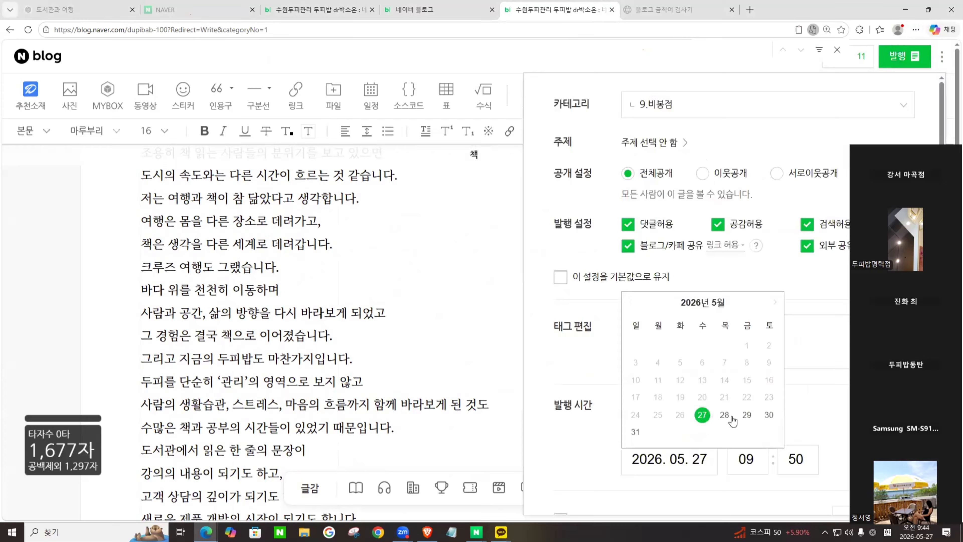
{"action": "left_click", "coordinate": [725, 415]}
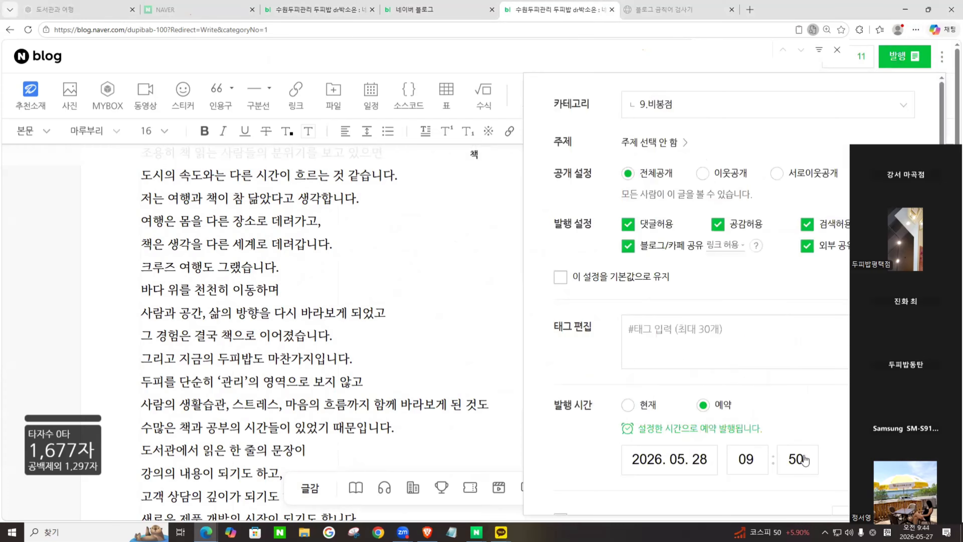
{"action": "left_click", "coordinate": [763, 474]}
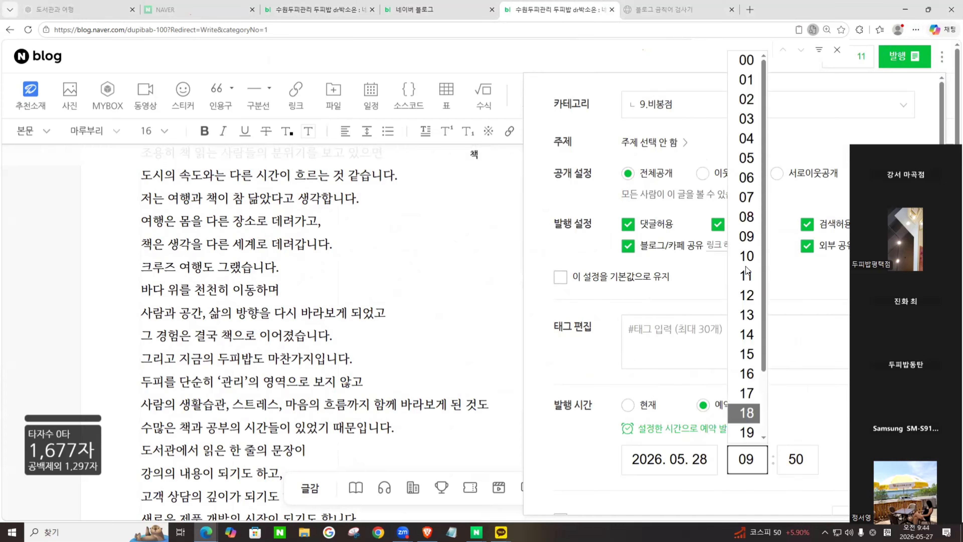
{"action": "left_click", "coordinate": [758, 182]}
{"action": "left_click", "coordinate": [795, 460]}
{"action": "left_click", "coordinate": [797, 335]}
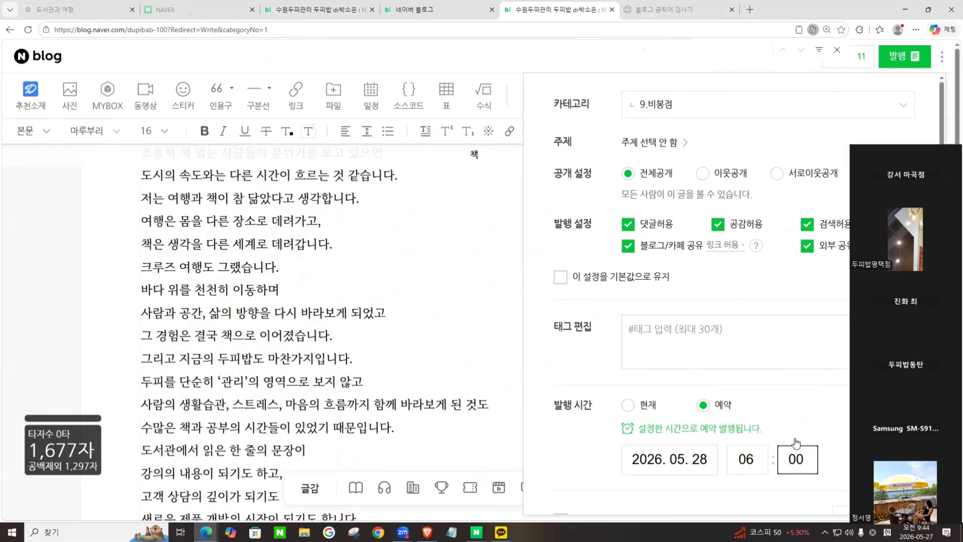
Review the cat photos, quotation and SBS video in the blog's latest post, closing the Copilot pane.
{"action": "left_click_drag", "start_coordinate": [584, 69], "coordinate": [638, 81]}
{"action": "left_click", "coordinate": [631, 81]}
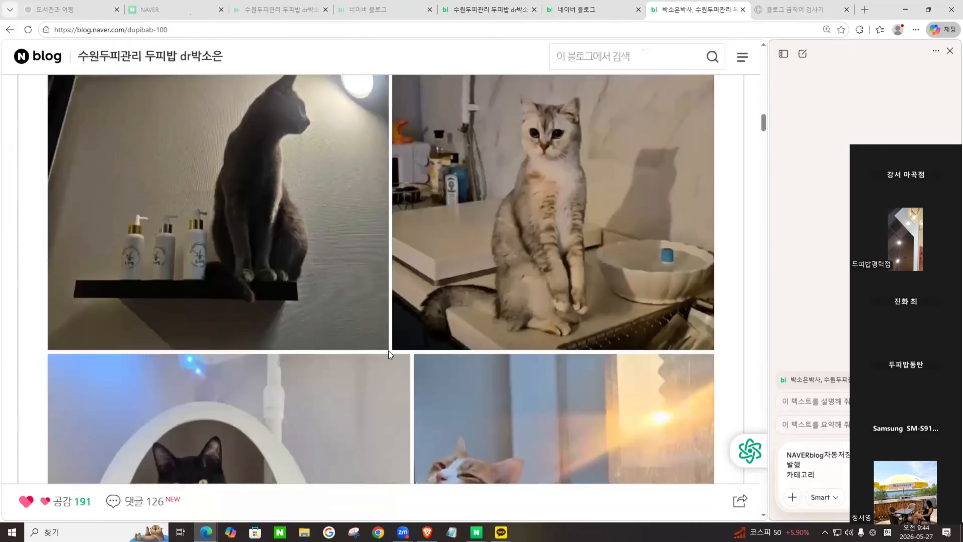
{"action": "scroll", "coordinate": [394, 366], "scroll_direction": "down", "scroll_amount": 15}
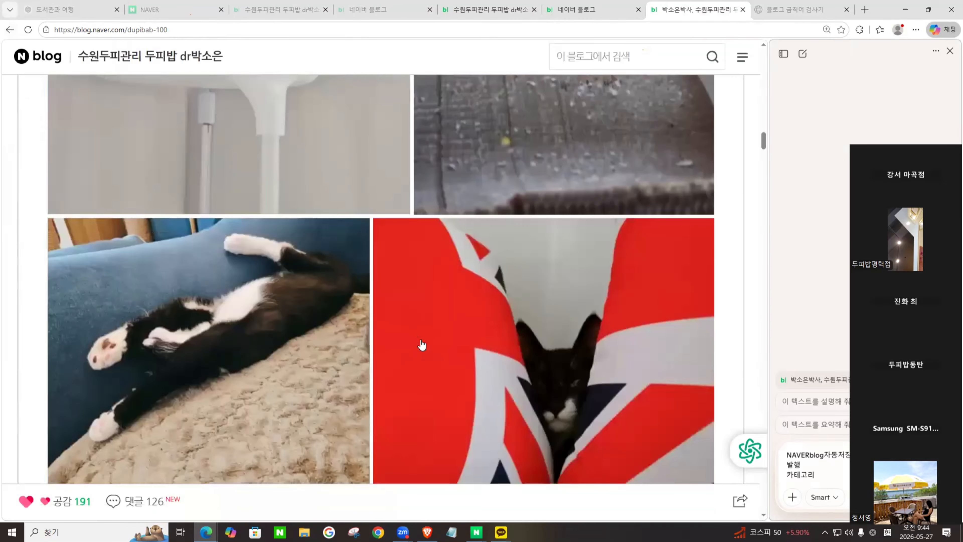
{"action": "scroll", "coordinate": [493, 387], "scroll_direction": "down", "scroll_amount": 4}
{"action": "scroll", "coordinate": [480, 398], "scroll_direction": "down", "scroll_amount": 6}
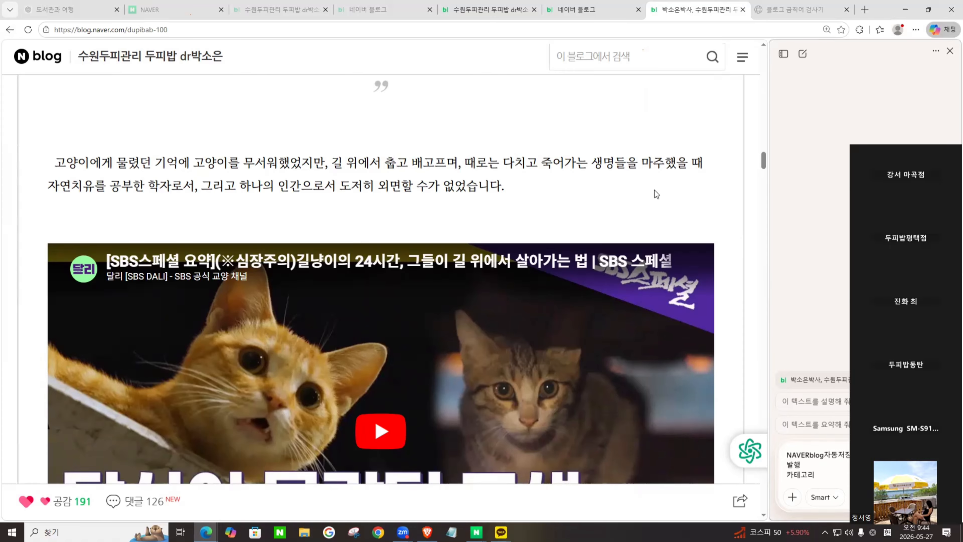
{"action": "left_click", "coordinate": [949, 51]}
{"action": "scroll", "coordinate": [643, 196], "scroll_direction": "down", "scroll_amount": 2}
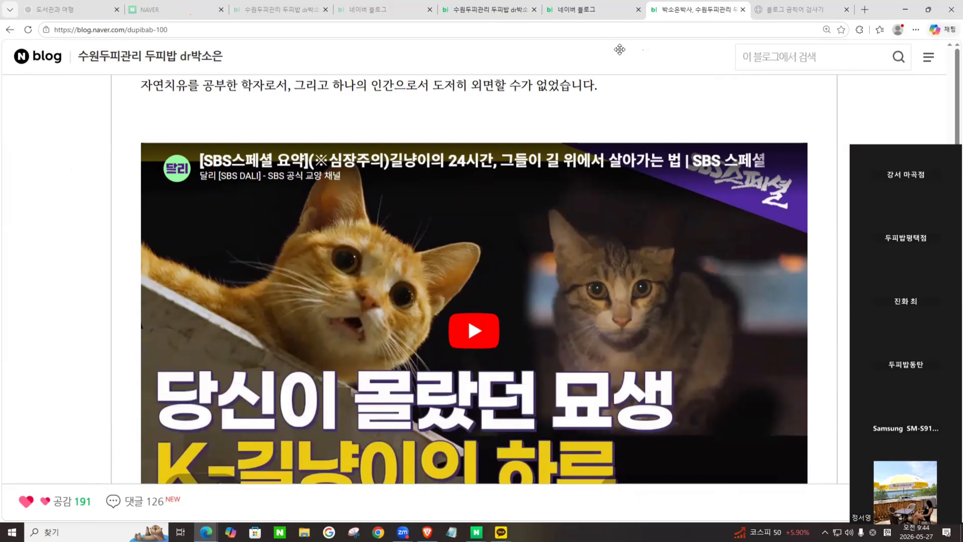
{"action": "scroll", "coordinate": [637, 309], "scroll_direction": "up", "scroll_amount": 10}
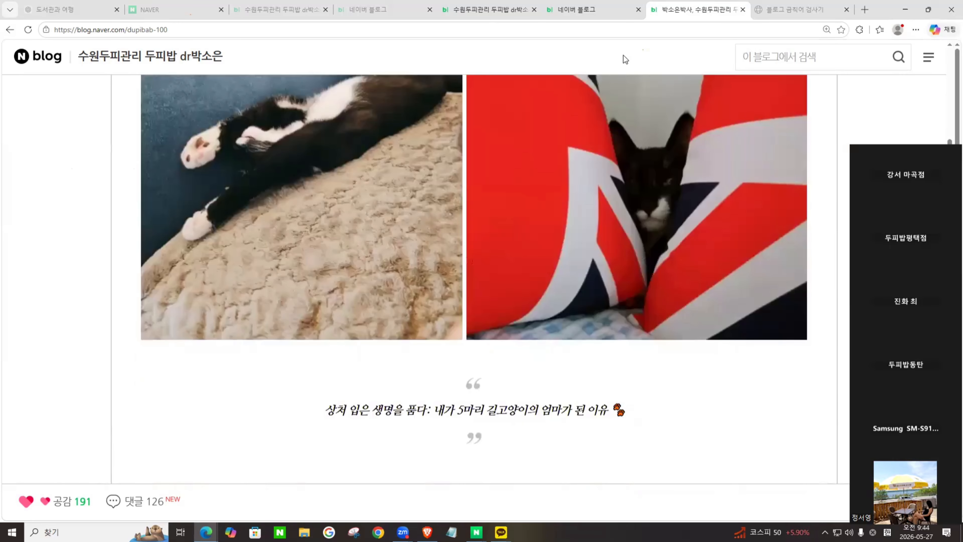
{"action": "scroll", "coordinate": [504, 362], "scroll_direction": "up", "scroll_amount": 5}
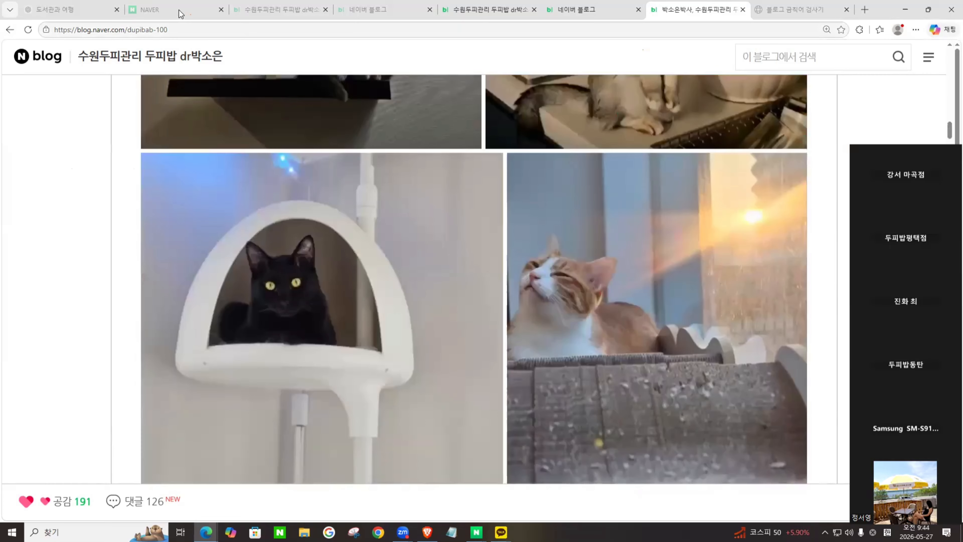
Switch to the NAVER home page, log out and sign in with the second saved account's ID and password.
{"action": "key", "text": "ctrl+2"}
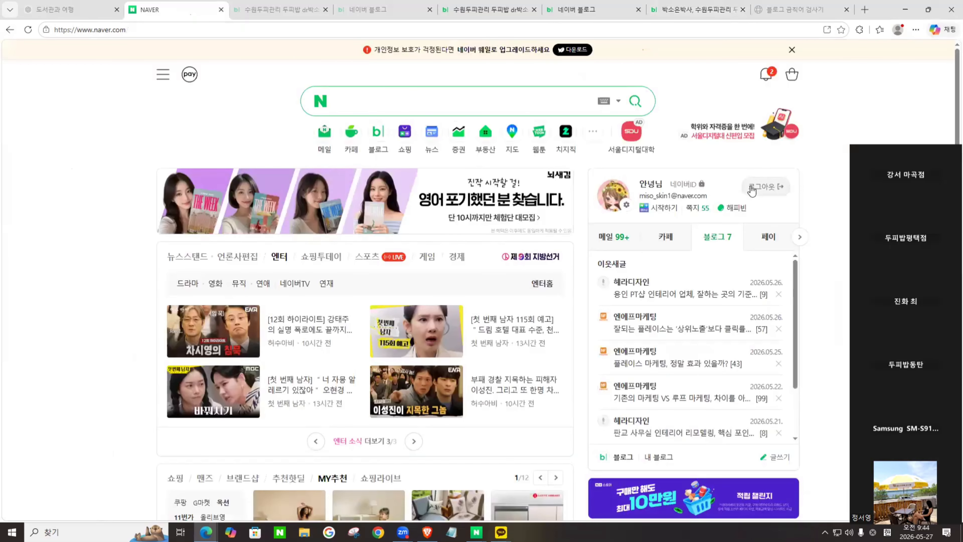
{"action": "left_click", "coordinate": [746, 190]}
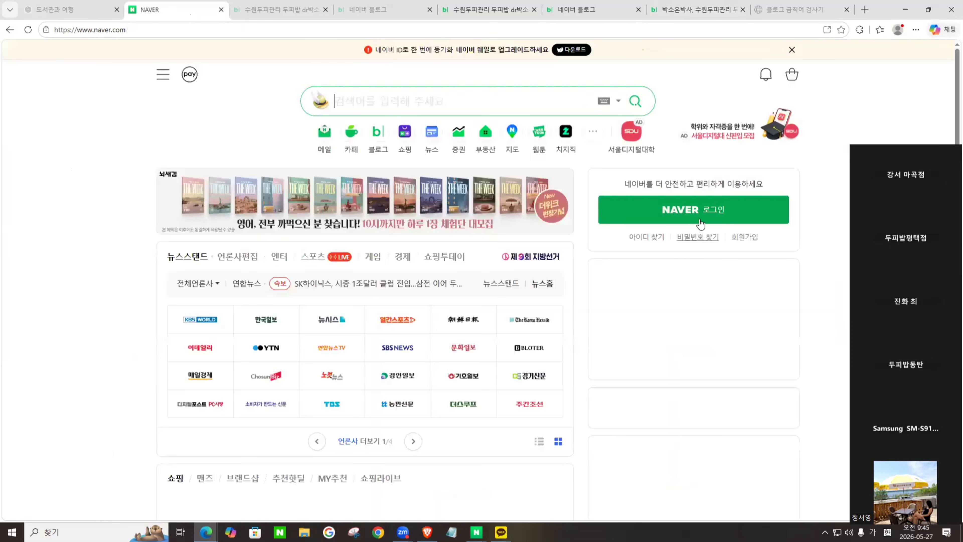
{"action": "left_click", "coordinate": [696, 213]}
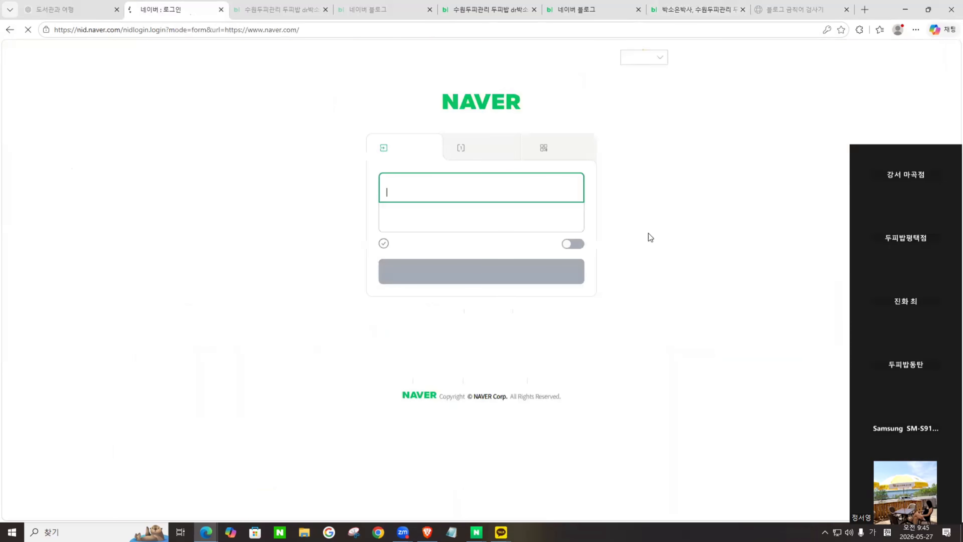
{"action": "left_click", "coordinate": [485, 197]}
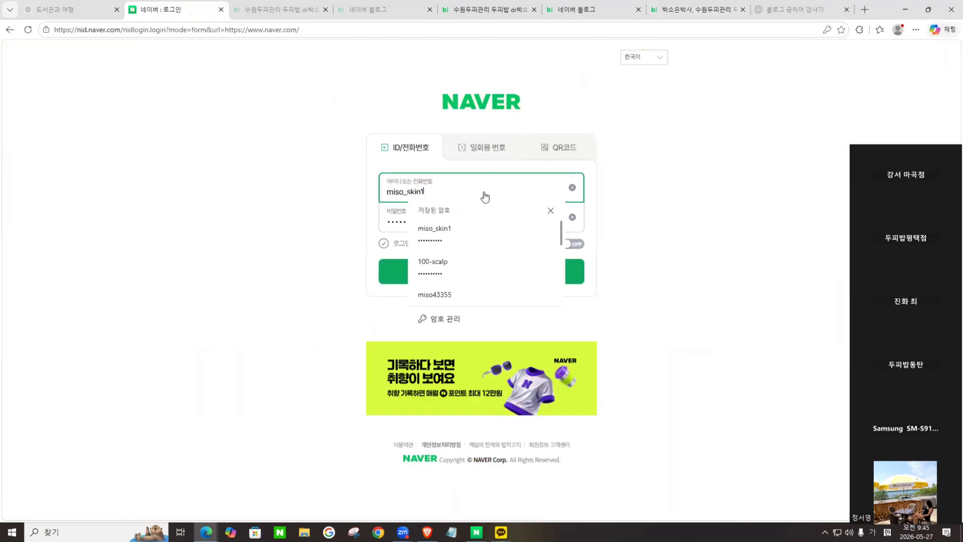
{"action": "left_click", "coordinate": [462, 262]}
{"action": "left_click", "coordinate": [490, 272]}
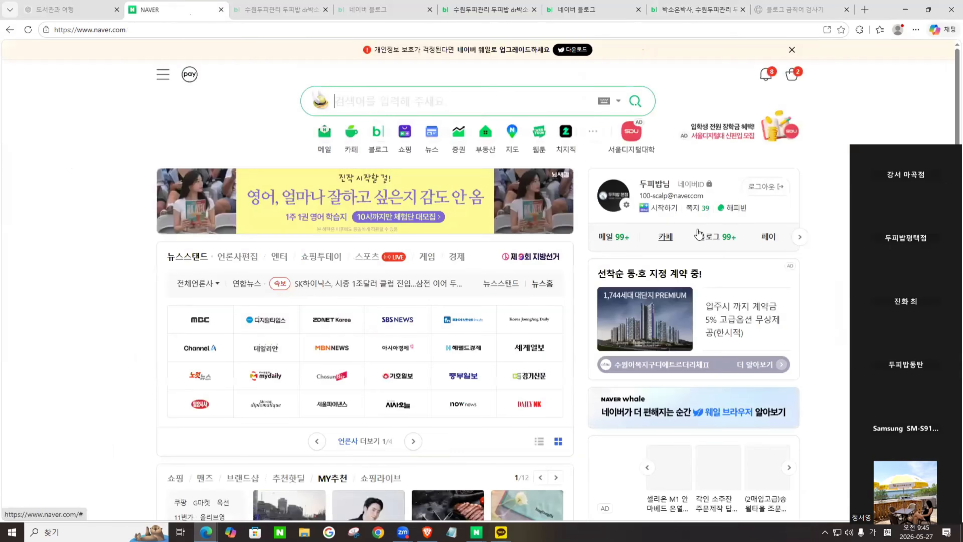
Show the signed-in account's blog news and open its own blog (내 블로그).
{"action": "left_click", "coordinate": [715, 237]}
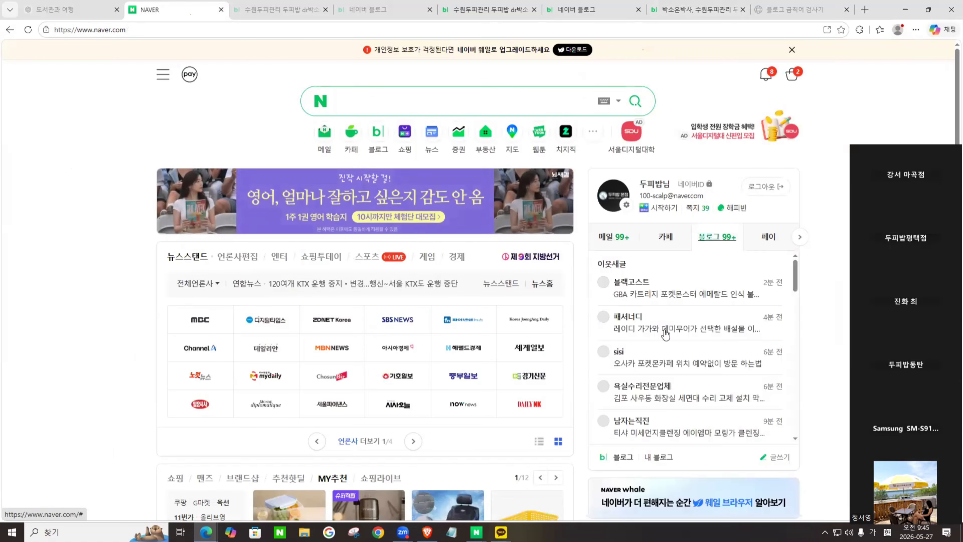
{"action": "left_click", "coordinate": [655, 458]}
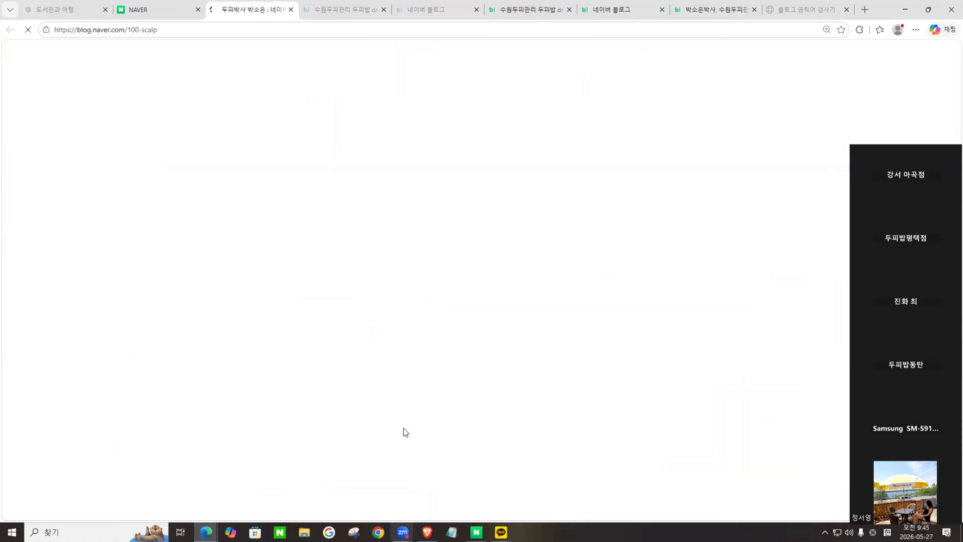
Open the blog's 'why? 두피밥' category and browse its list of hair-loss and scalp question posts.
{"action": "scroll", "coordinate": [444, 245], "scroll_direction": "down", "scroll_amount": 15}
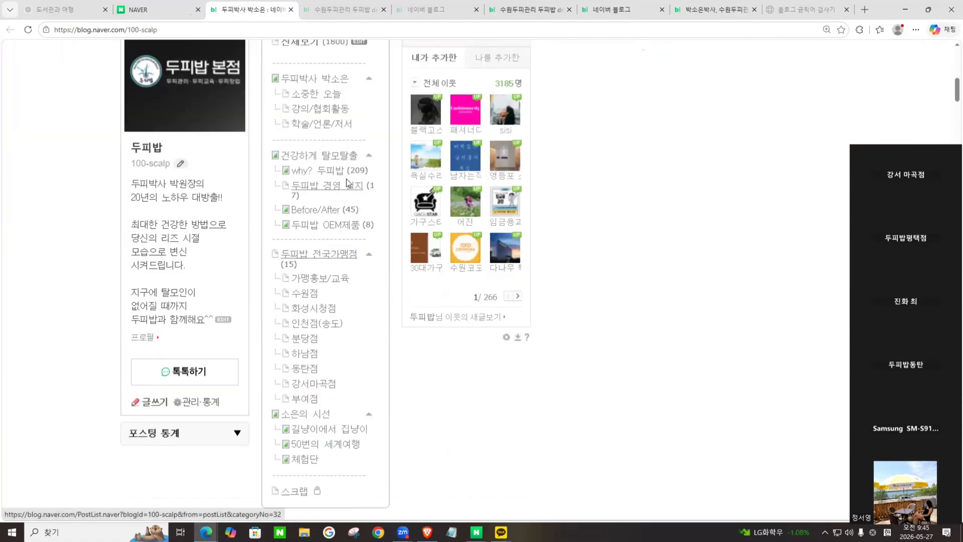
{"action": "left_click", "coordinate": [334, 175]}
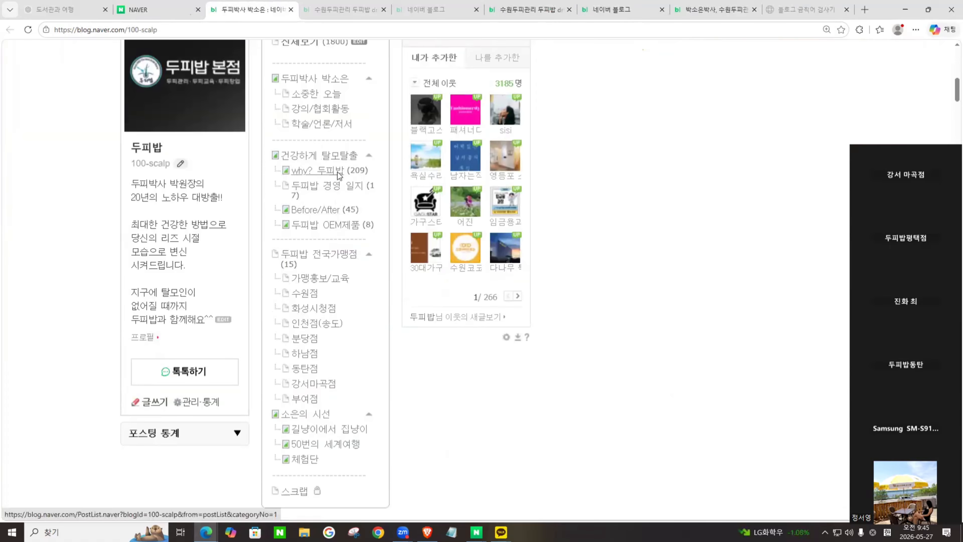
{"action": "scroll", "coordinate": [645, 358], "scroll_direction": "down", "scroll_amount": 5}
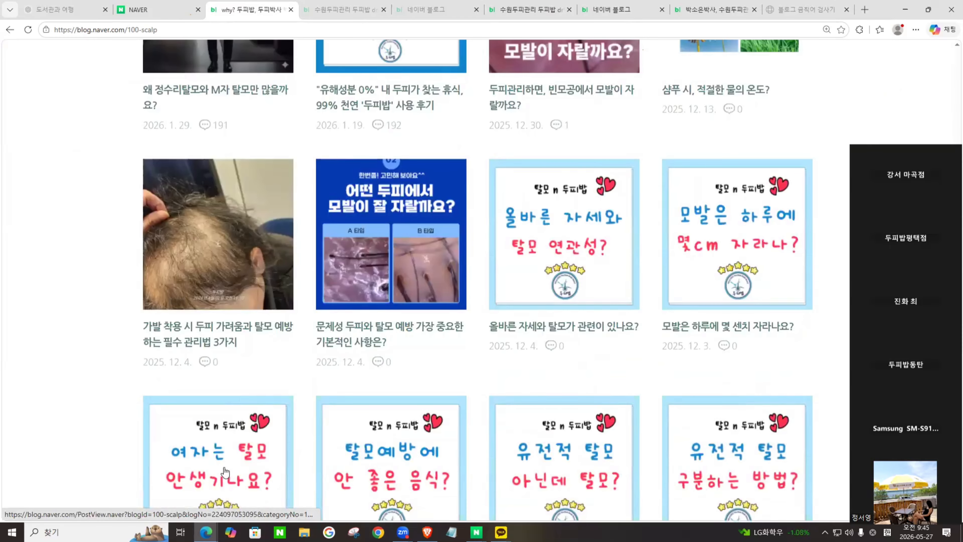
{"action": "scroll", "coordinate": [728, 435], "scroll_direction": "down", "scroll_amount": 1}
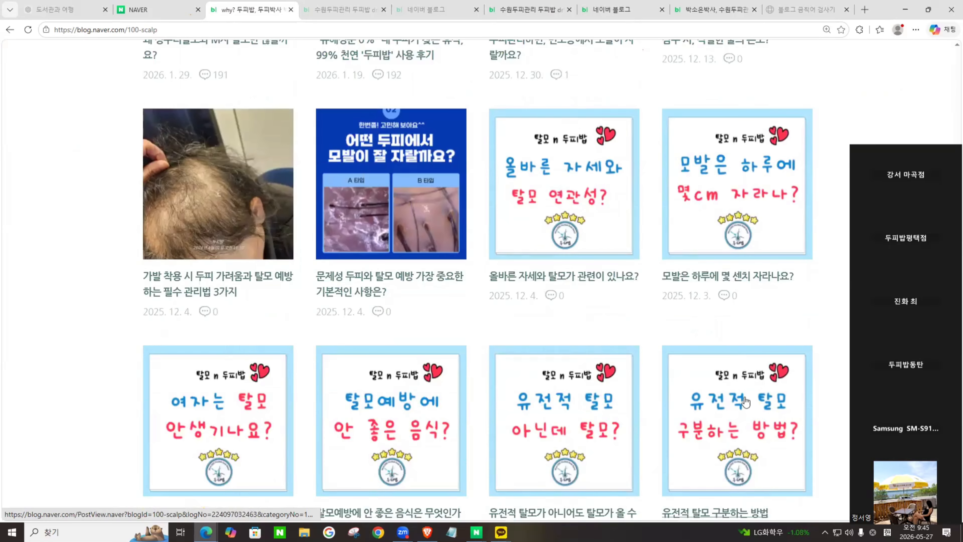
{"action": "scroll", "coordinate": [693, 391], "scroll_direction": "down", "scroll_amount": 8}
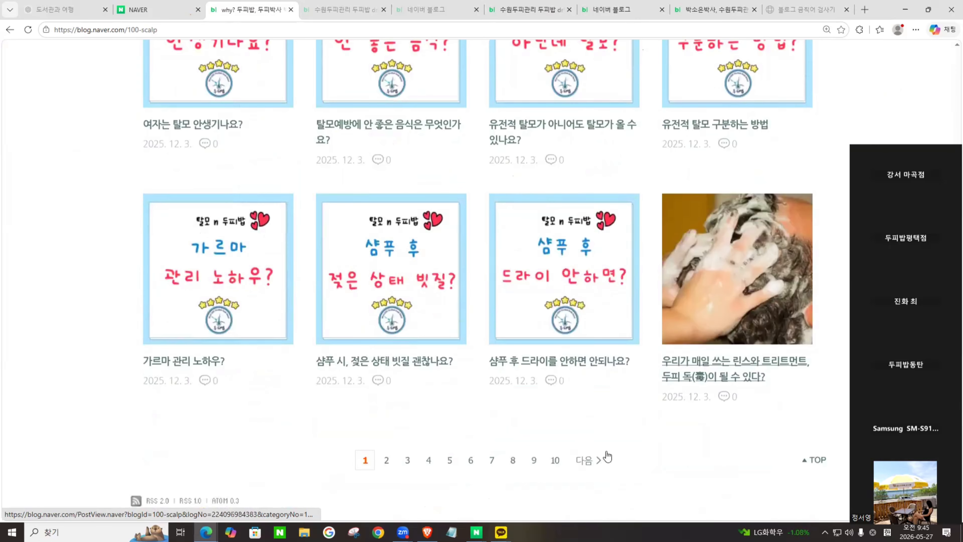
{"action": "scroll", "coordinate": [594, 402], "scroll_direction": "up", "scroll_amount": 9}
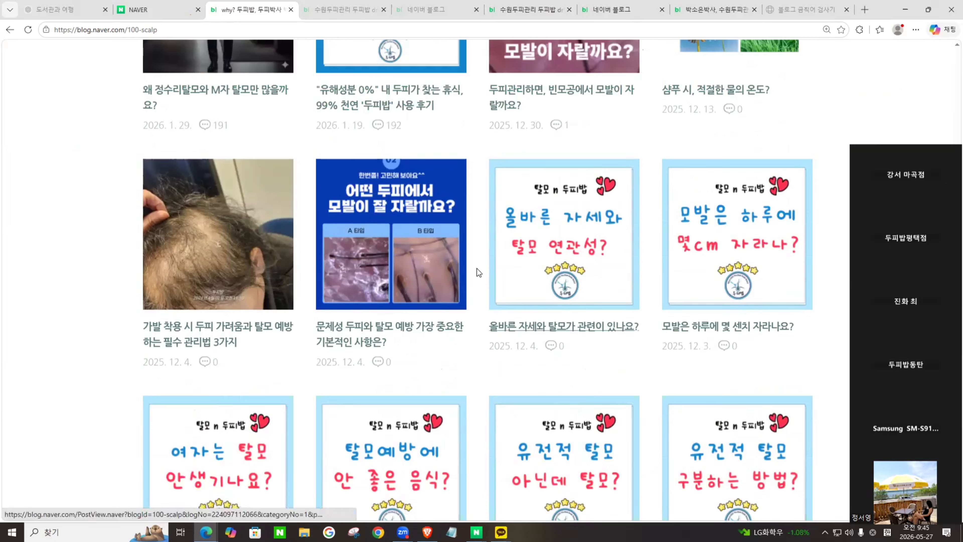
Open the post '올바른 자세와 탈모가 관련이 있나요?' and review its greeting, title image and short answer.
{"action": "left_click", "coordinate": [582, 246]}
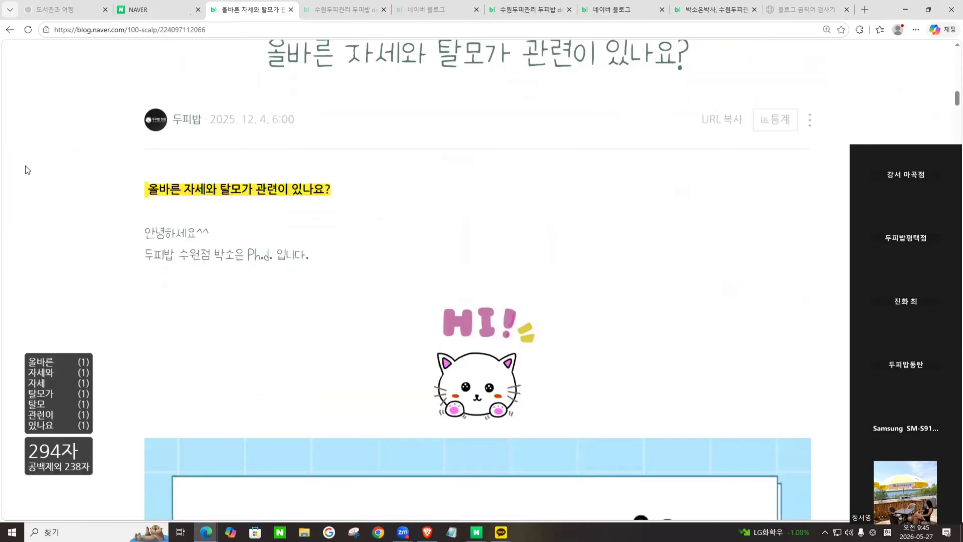
{"action": "scroll", "coordinate": [385, 241], "scroll_direction": "down", "scroll_amount": 15}
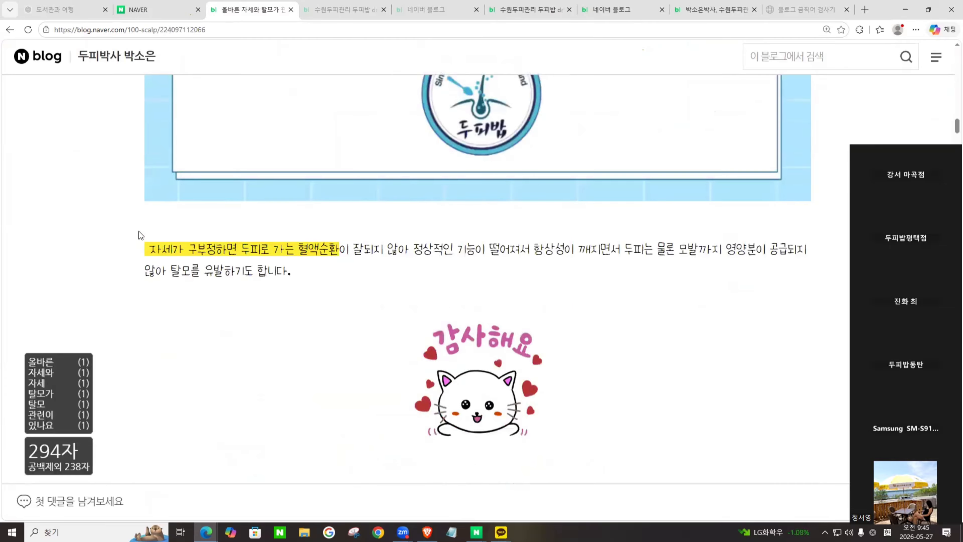
{"action": "right_click", "coordinate": [190, 224]}
{"action": "left_click", "coordinate": [140, 240]}
{"action": "scroll", "coordinate": [178, 219], "scroll_direction": "up", "scroll_amount": 20}
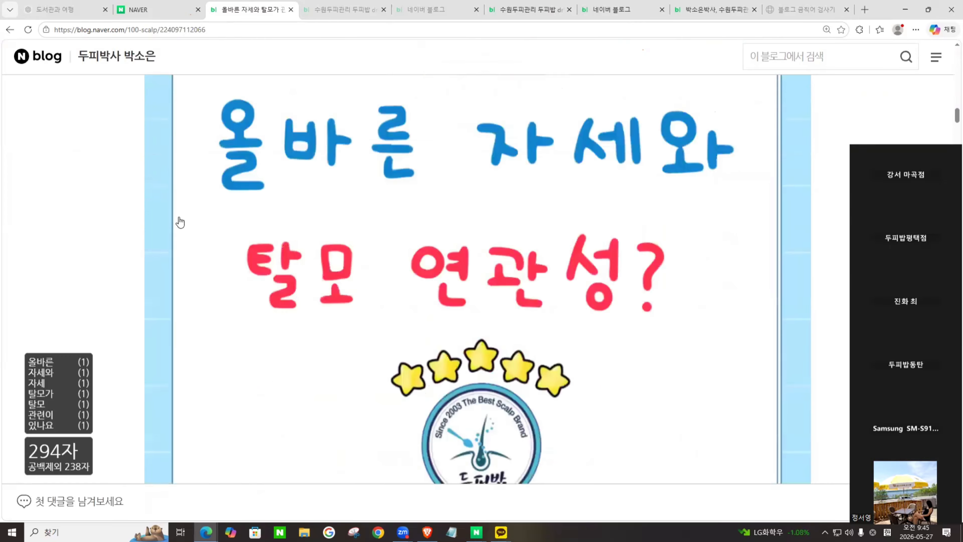
Select the post's entire content to show how it is composed down to the store information box, and clear the selection.
{"action": "key", "text": "ctrl+a"}
{"action": "scroll", "coordinate": [531, 379], "scroll_direction": "down", "scroll_amount": 15}
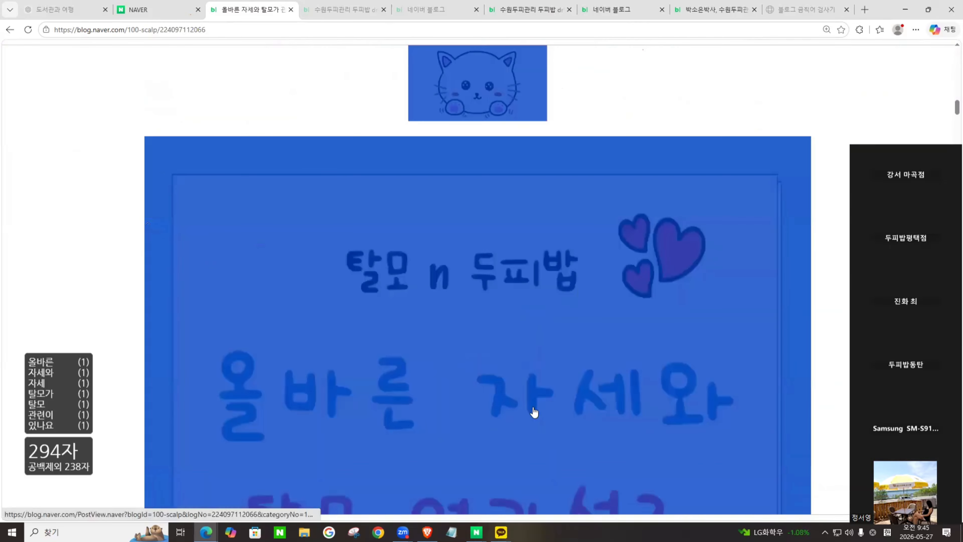
{"action": "scroll", "coordinate": [631, 451], "scroll_direction": "down", "scroll_amount": 12}
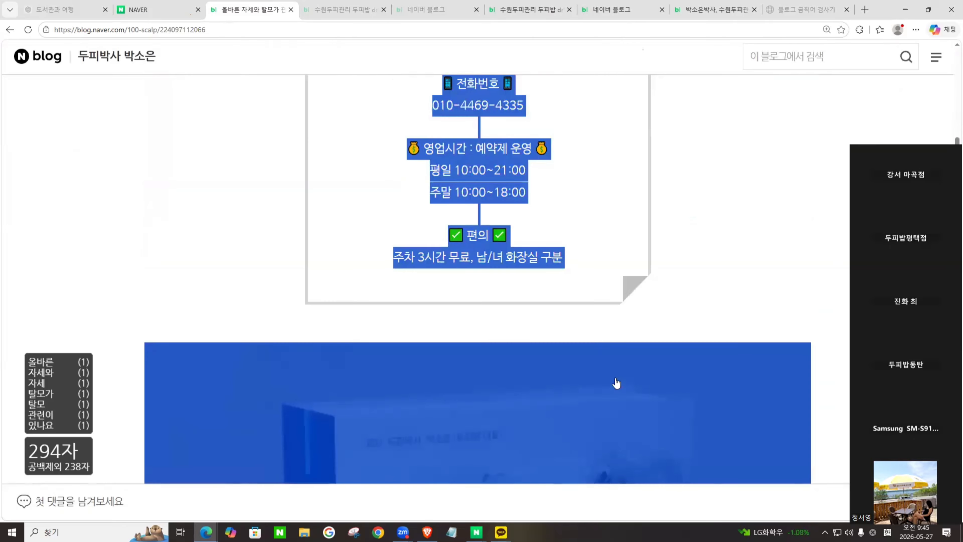
{"action": "scroll", "coordinate": [623, 398], "scroll_direction": "up", "scroll_amount": 8}
{"action": "left_click", "coordinate": [489, 465]}
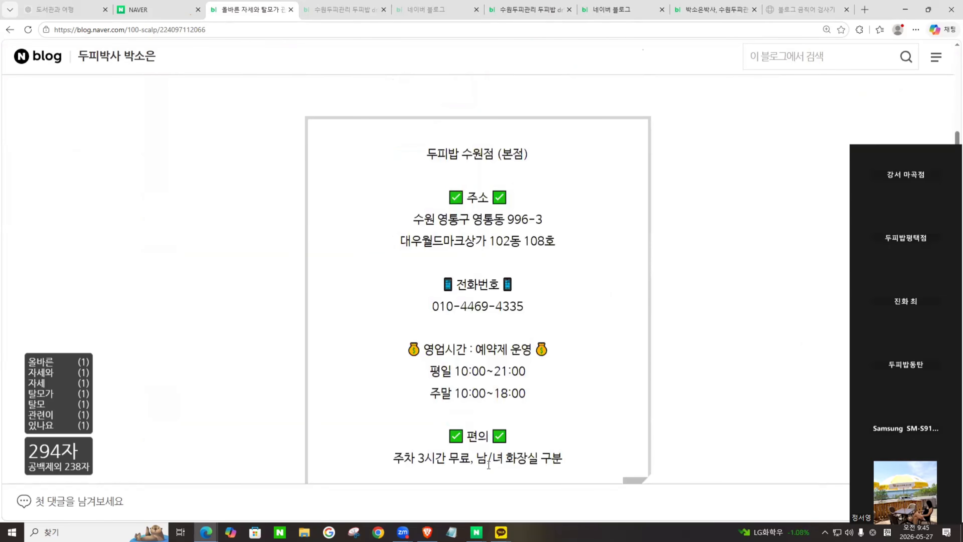
Review the book cover, opening-hours and dandelion images that follow the store information in the post.
{"action": "scroll", "coordinate": [664, 341], "scroll_direction": "down", "scroll_amount": 20}
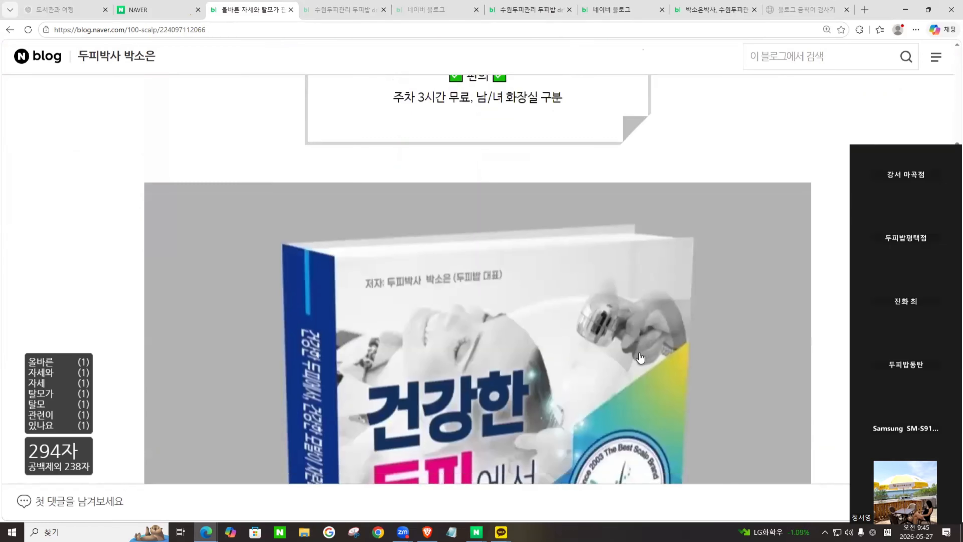
{"action": "scroll", "coordinate": [631, 340], "scroll_direction": "up", "scroll_amount": 15}
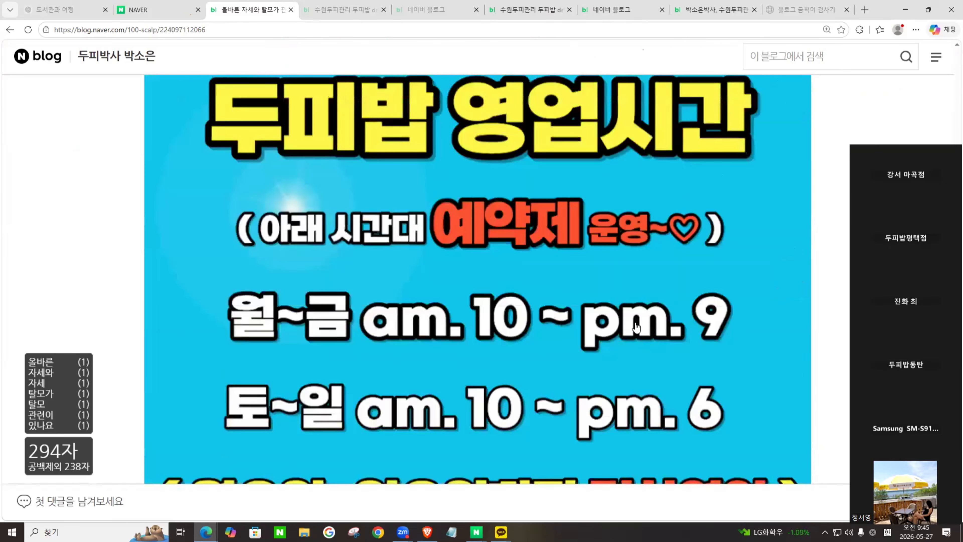
{"action": "scroll", "coordinate": [637, 330], "scroll_direction": "down", "scroll_amount": 8}
{"action": "scroll", "coordinate": [626, 455], "scroll_direction": "down", "scroll_amount": 12}
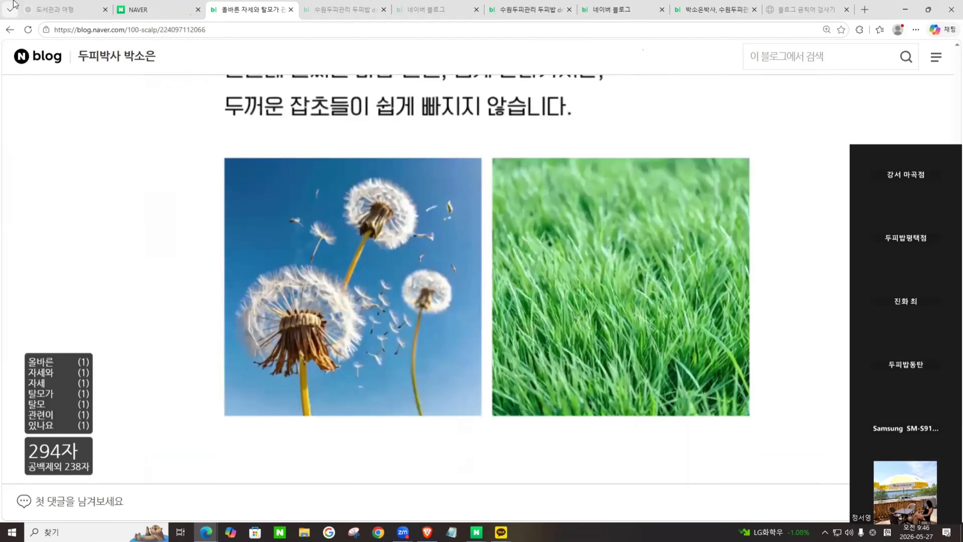
Return to the category list, open '모발은 하루에 몇 센치 자라나요?' and read its answer and store information box.
{"action": "left_click", "coordinate": [10, 29]}
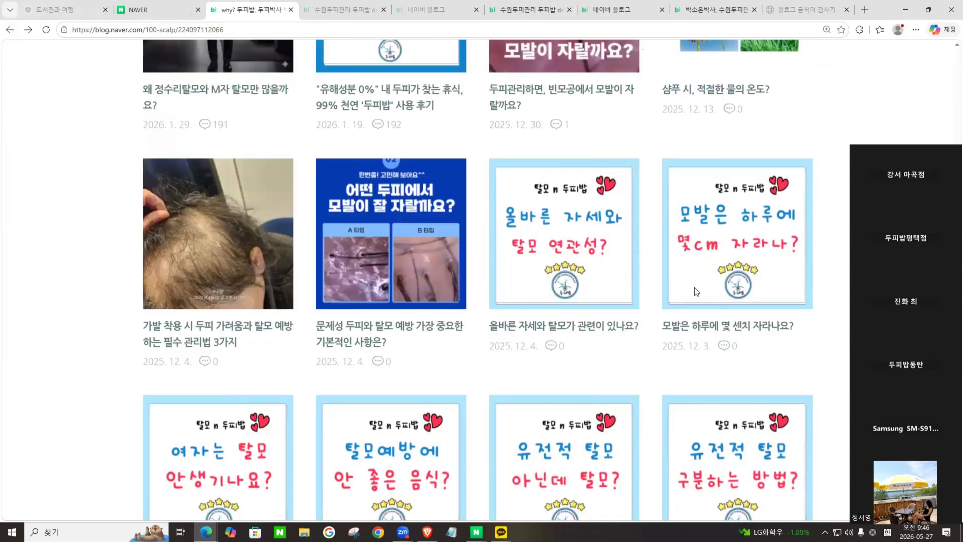
{"action": "left_click", "coordinate": [756, 256]}
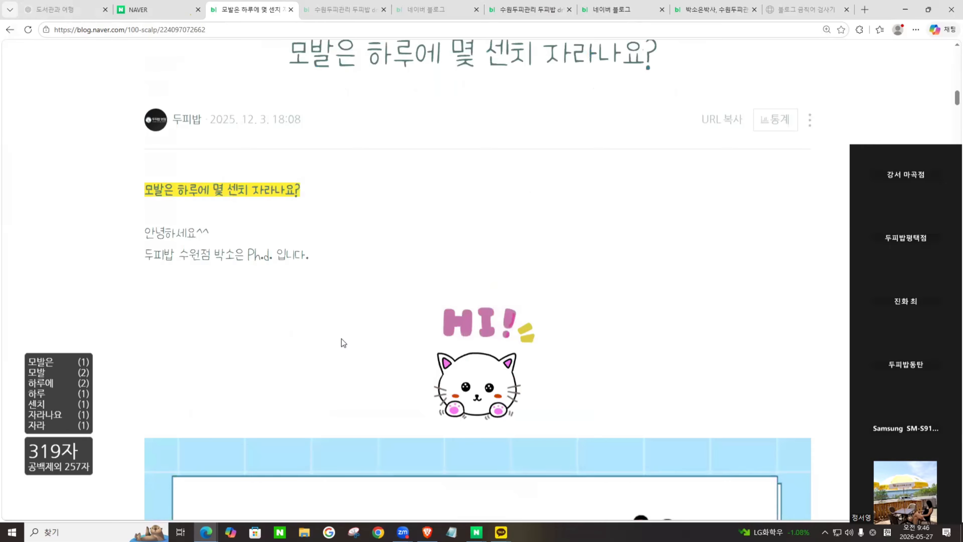
{"action": "scroll", "coordinate": [468, 393], "scroll_direction": "down", "scroll_amount": 7}
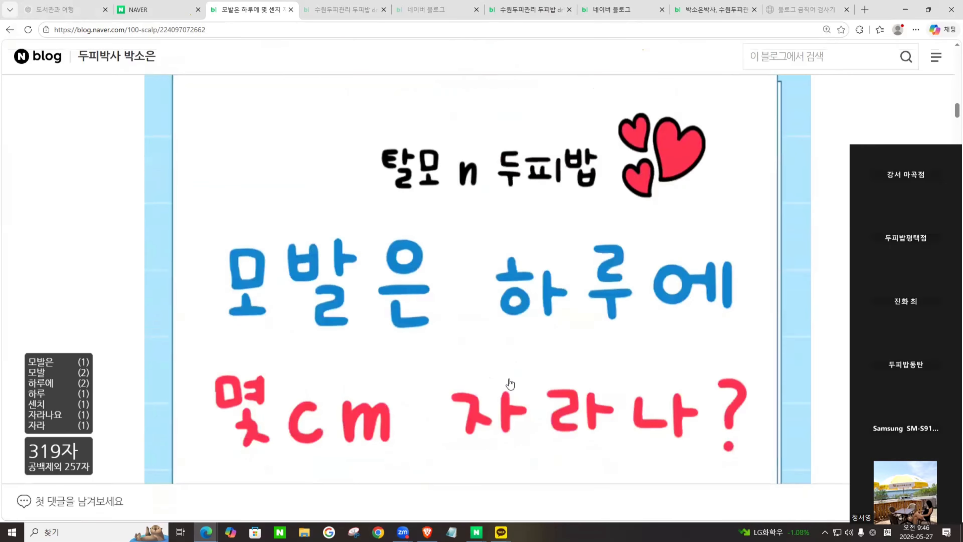
{"action": "scroll", "coordinate": [505, 368], "scroll_direction": "down", "scroll_amount": 5}
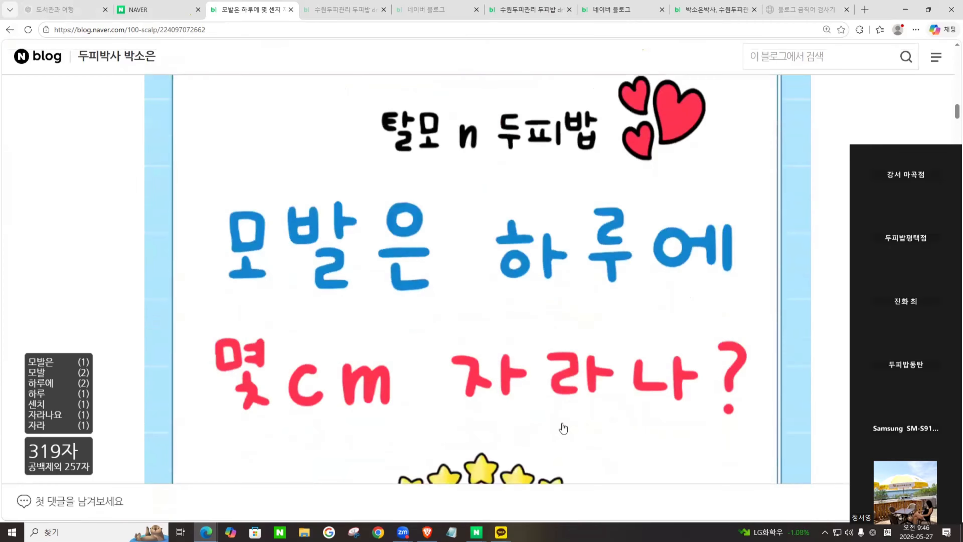
{"action": "scroll", "coordinate": [663, 387], "scroll_direction": "down", "scroll_amount": 10}
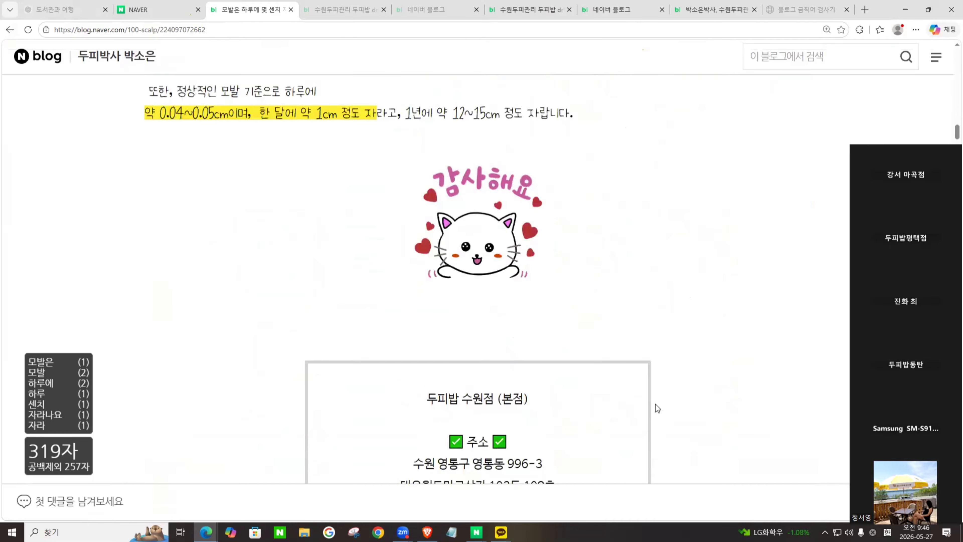
{"action": "scroll", "coordinate": [598, 345], "scroll_direction": "down", "scroll_amount": 6}
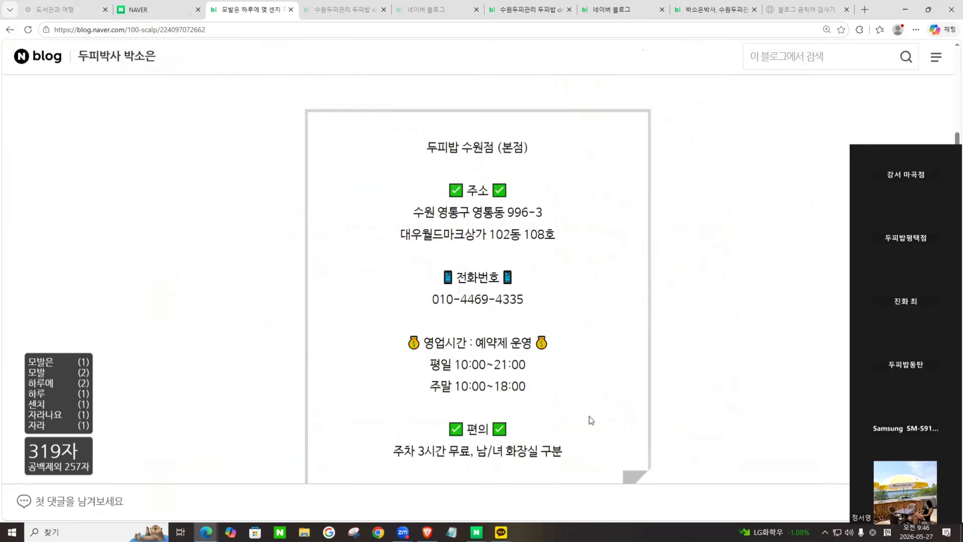
Examine the post's recurring opening-hours, contact, product and scalp-comparison images below the store information.
{"action": "scroll", "coordinate": [611, 402], "scroll_direction": "down", "scroll_amount": 20}
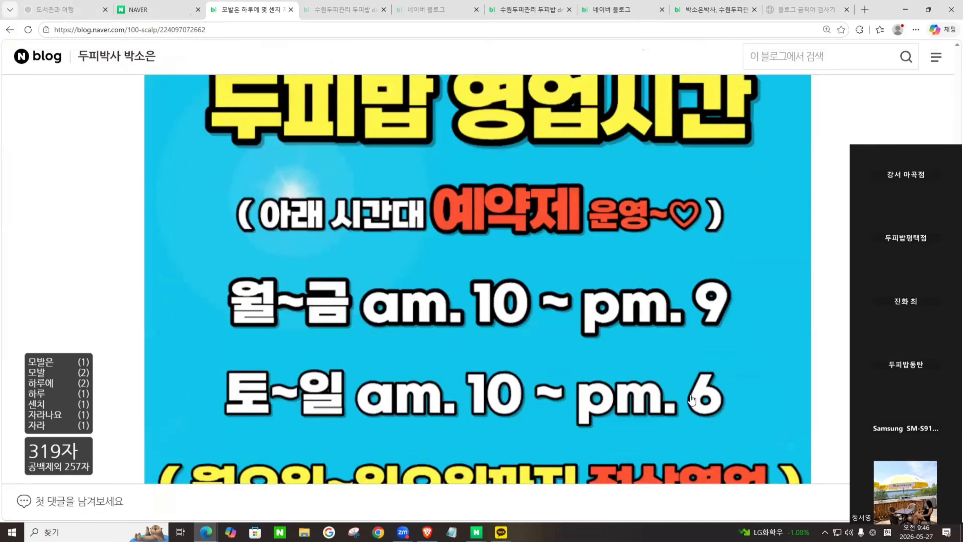
{"action": "scroll", "coordinate": [690, 398], "scroll_direction": "down", "scroll_amount": 3}
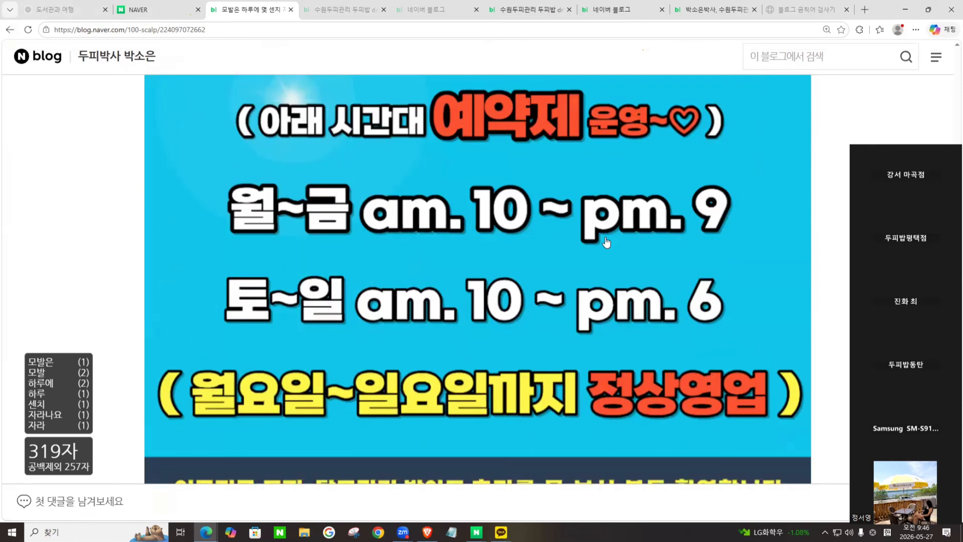
{"action": "scroll", "coordinate": [583, 304], "scroll_direction": "down", "scroll_amount": 15}
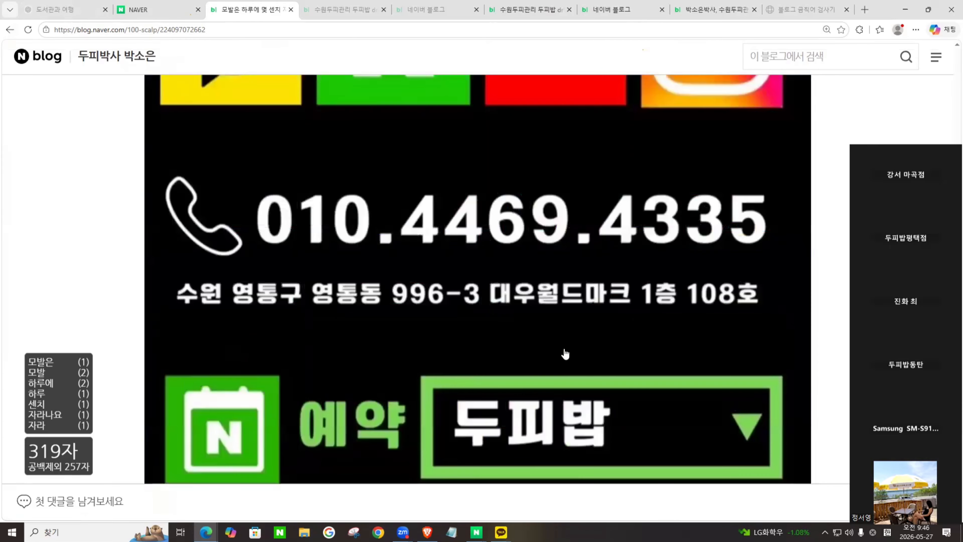
{"action": "scroll", "coordinate": [565, 354], "scroll_direction": "down", "scroll_amount": 20}
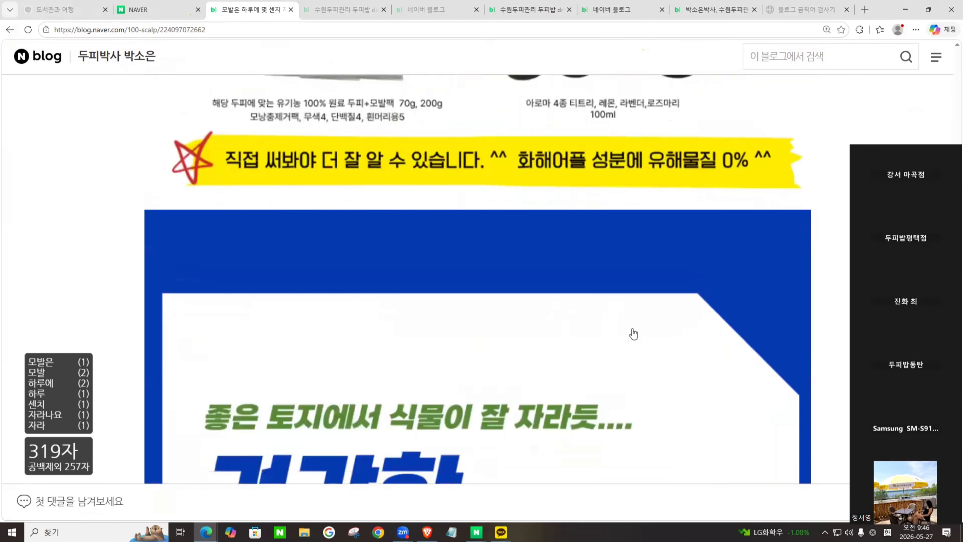
{"action": "scroll", "coordinate": [633, 334], "scroll_direction": "down", "scroll_amount": 6}
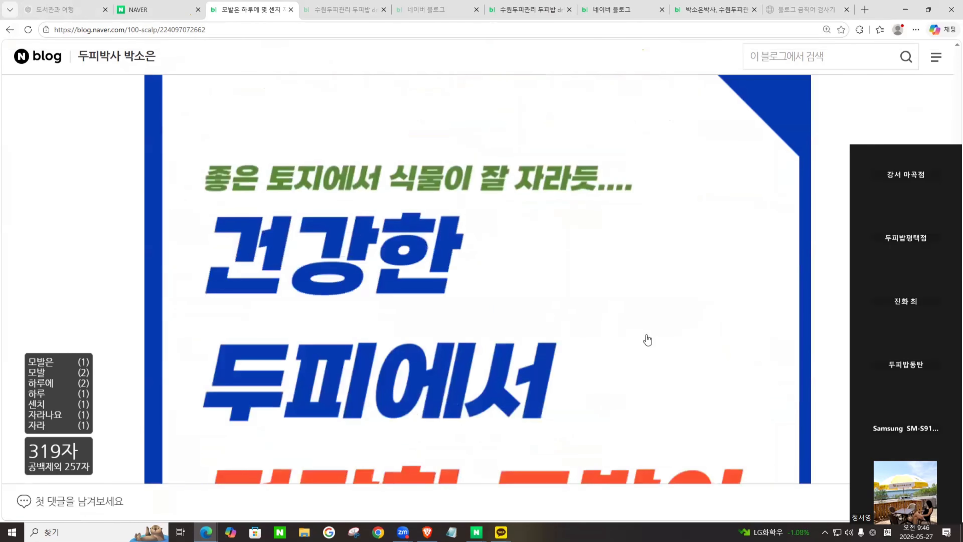
{"action": "scroll", "coordinate": [644, 341], "scroll_direction": "down", "scroll_amount": 10}
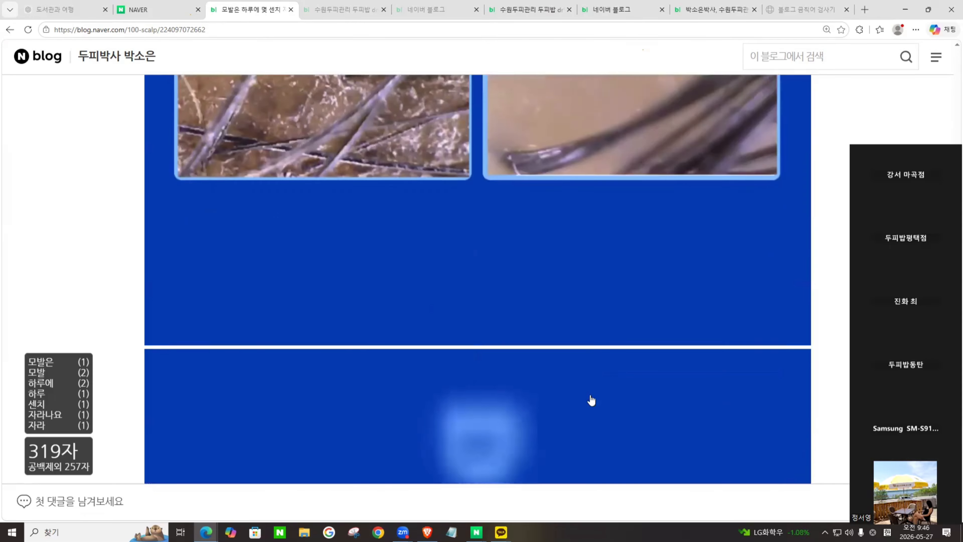
{"action": "scroll", "coordinate": [606, 409], "scroll_direction": "down", "scroll_amount": 10}
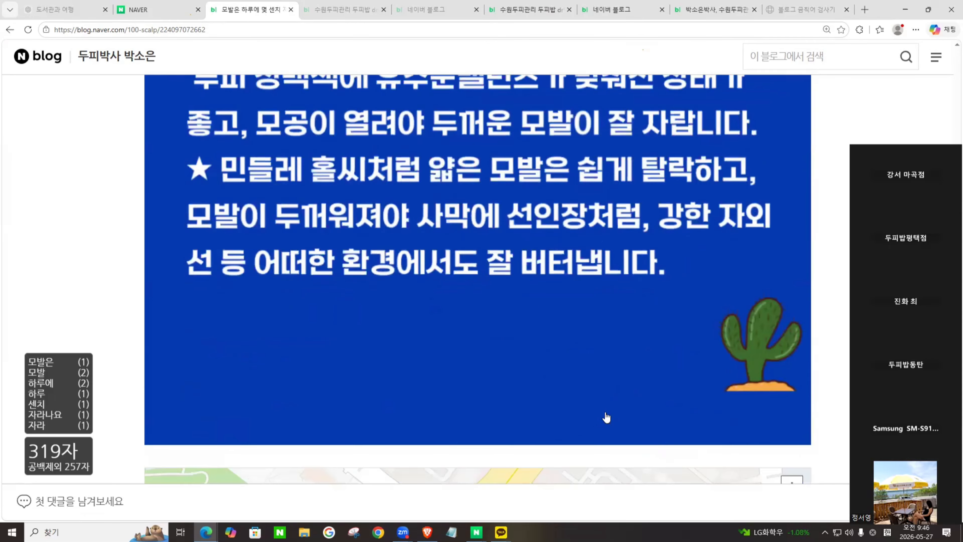
Check the closing scalp-care text and the 두피밥 수원점 map at the end of the post.
{"action": "scroll", "coordinate": [583, 341], "scroll_direction": "up", "scroll_amount": 6}
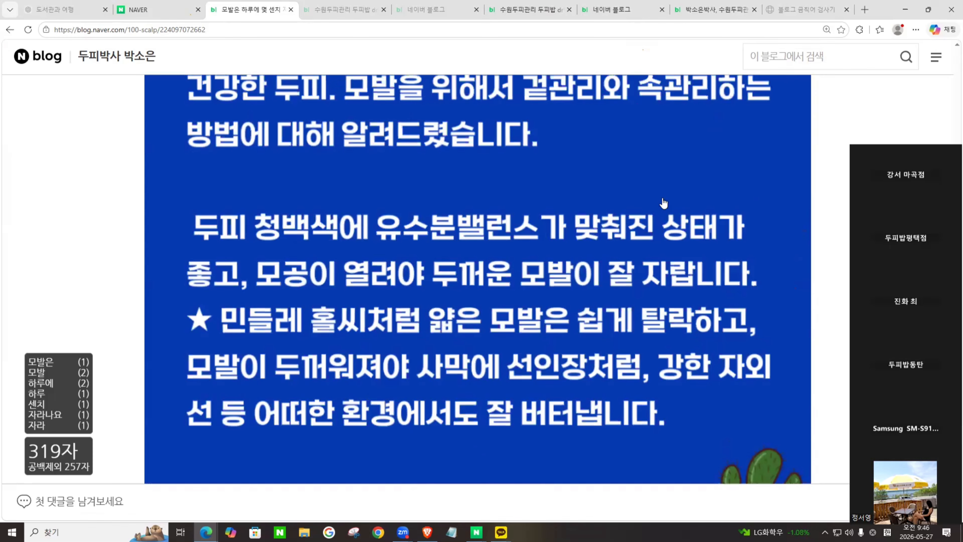
{"action": "scroll", "coordinate": [667, 258], "scroll_direction": "down", "scroll_amount": 6}
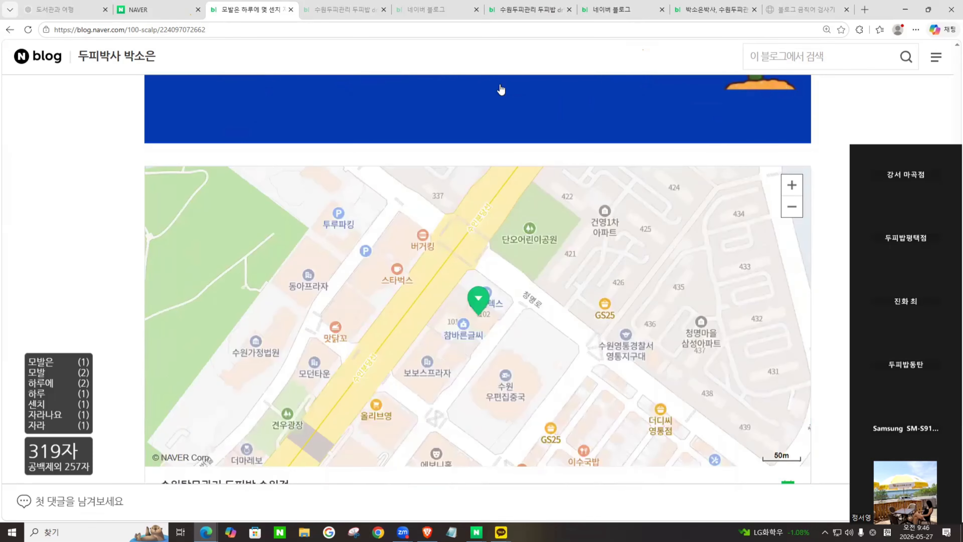
{"action": "scroll", "coordinate": [572, 333], "scroll_direction": "down", "scroll_amount": 3}
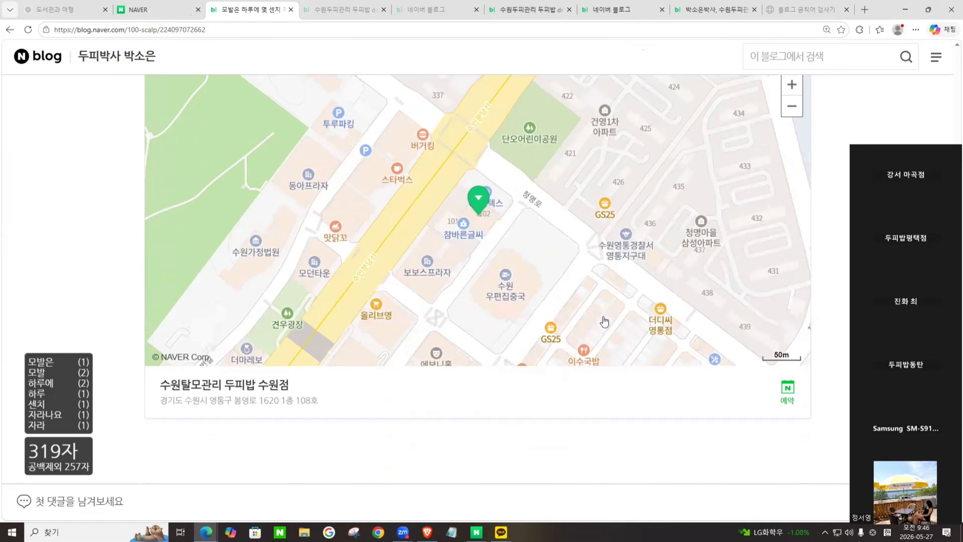
{"action": "scroll", "coordinate": [591, 228], "scroll_direction": "up", "scroll_amount": 15}
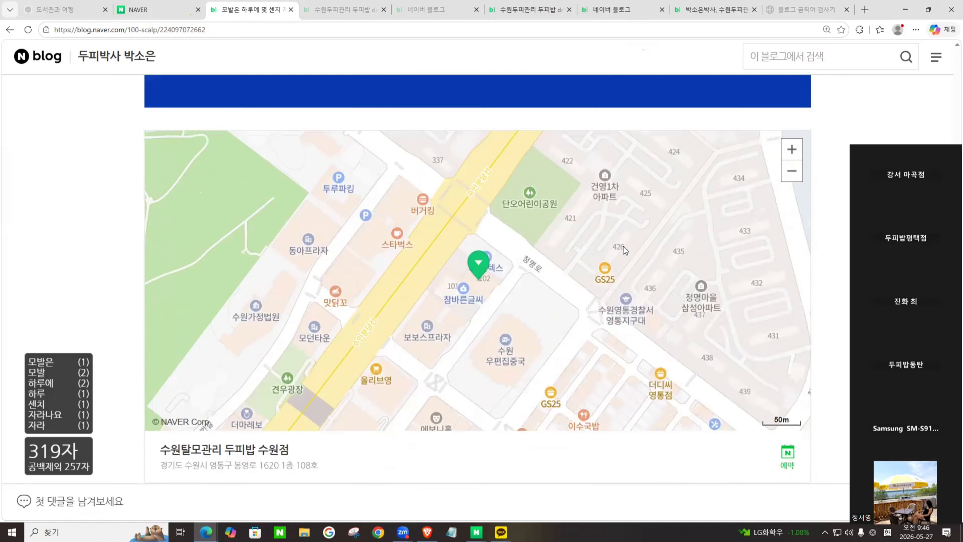
Go back over the post's scalp-comparison photos, product lineup and NAVER booking image.
{"action": "scroll", "coordinate": [602, 252], "scroll_direction": "up", "scroll_amount": 10}
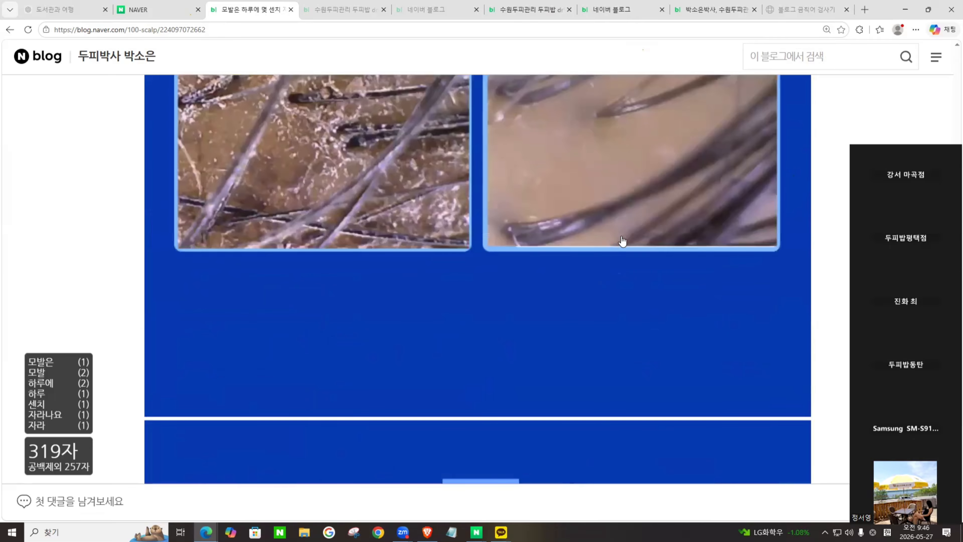
{"action": "scroll", "coordinate": [618, 235], "scroll_direction": "up", "scroll_amount": 10}
{"action": "scroll", "coordinate": [618, 232], "scroll_direction": "up", "scroll_amount": 15}
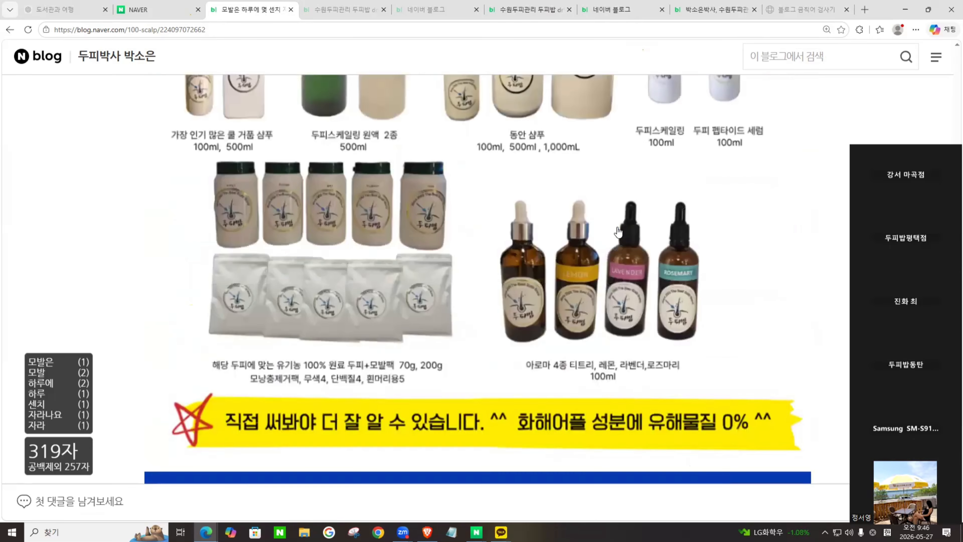
{"action": "scroll", "coordinate": [621, 230], "scroll_direction": "up", "scroll_amount": 10}
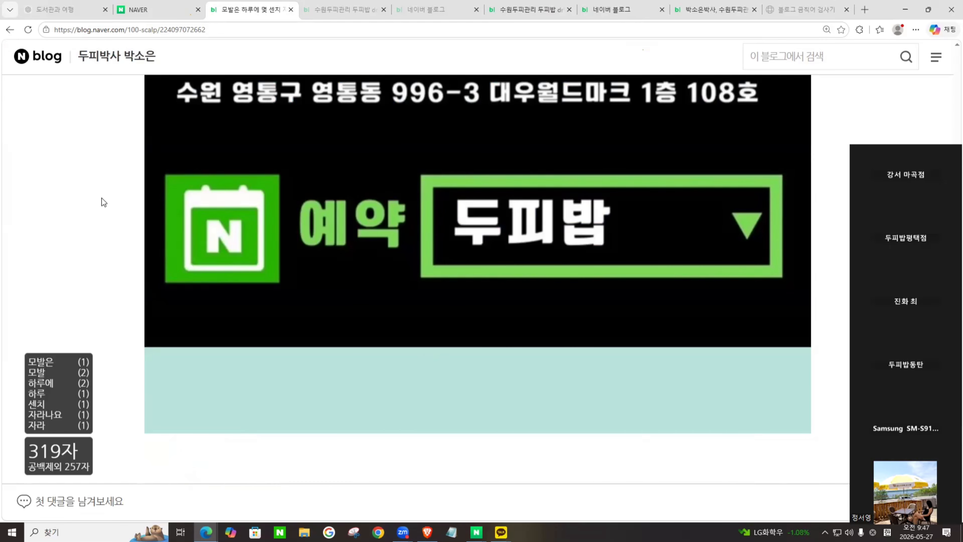
Go back to the start of the post and highlight its title '모발은 하루에 몇 센치 자라나요?'.
{"action": "scroll", "coordinate": [463, 356], "scroll_direction": "down", "scroll_amount": 3}
{"action": "scroll", "coordinate": [463, 358], "scroll_direction": "up", "scroll_amount": 20}
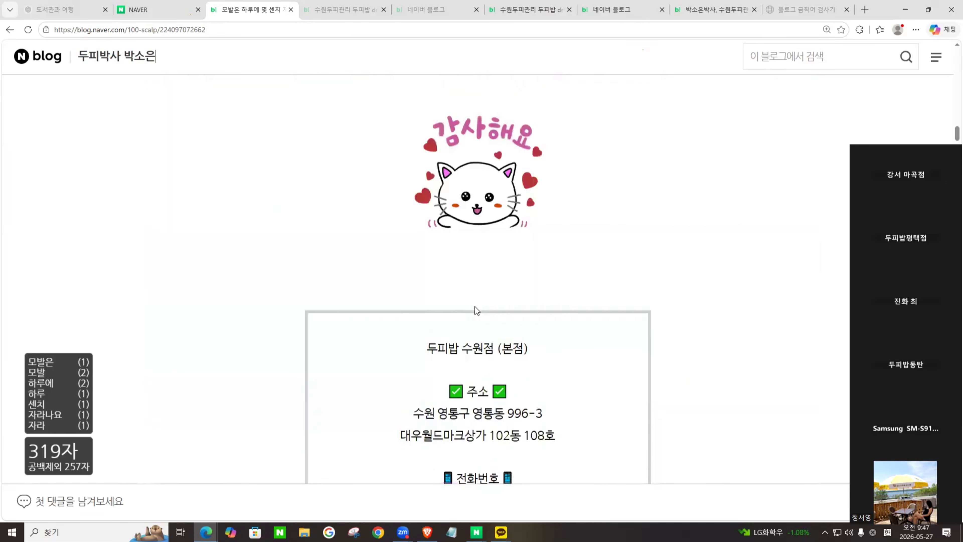
{"action": "scroll", "coordinate": [461, 442], "scroll_direction": "up", "scroll_amount": 14}
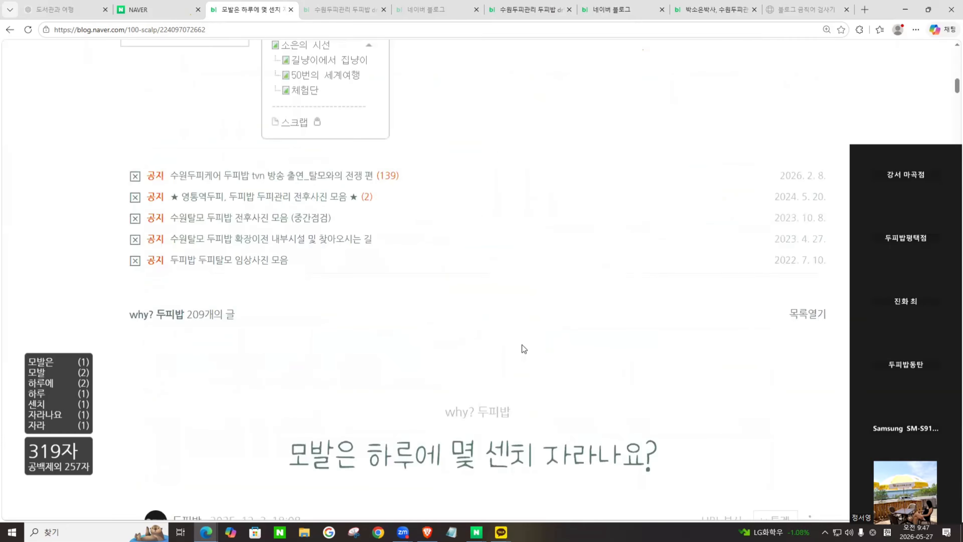
{"action": "scroll", "coordinate": [520, 347], "scroll_direction": "down", "scroll_amount": 4}
{"action": "left_click_drag", "start_coordinate": [550, 310], "coordinate": [671, 313]}
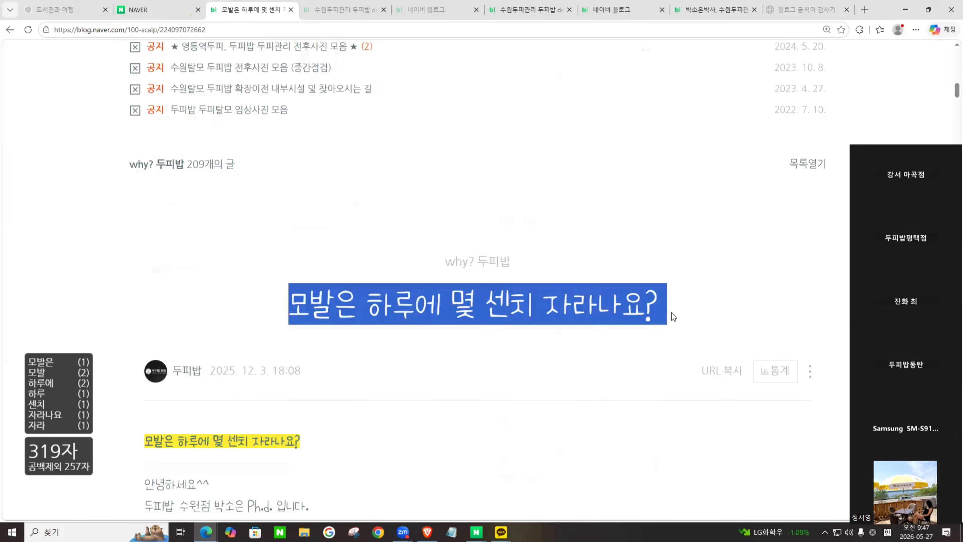
{"action": "left_click", "coordinate": [543, 341]}
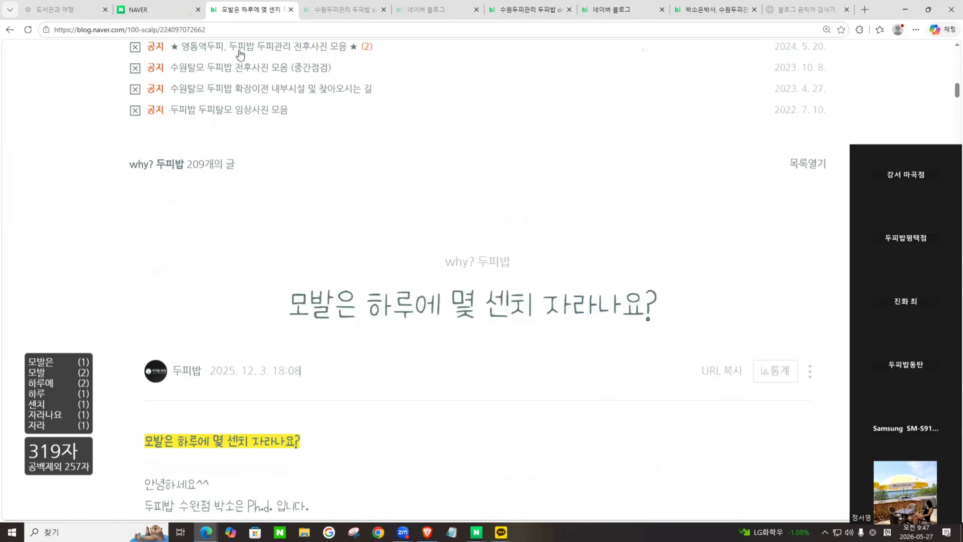
Return to the blog's home page and look over its category list, from 'why? 두피밥' to the franchise store categories.
{"action": "scroll", "coordinate": [411, 285], "scroll_direction": "up", "scroll_amount": 12}
{"action": "scroll", "coordinate": [406, 289], "scroll_direction": "up", "scroll_amount": 10}
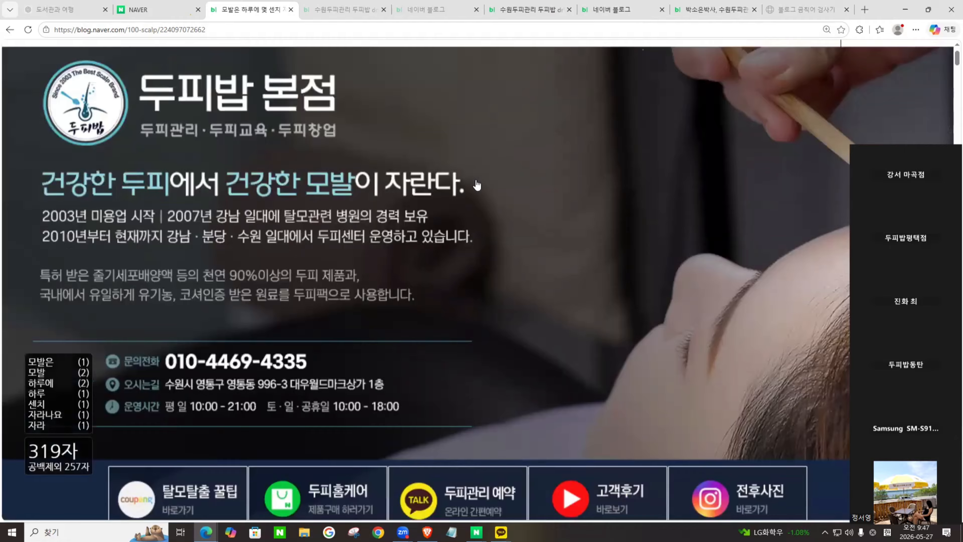
{"action": "left_click", "coordinate": [477, 185]}
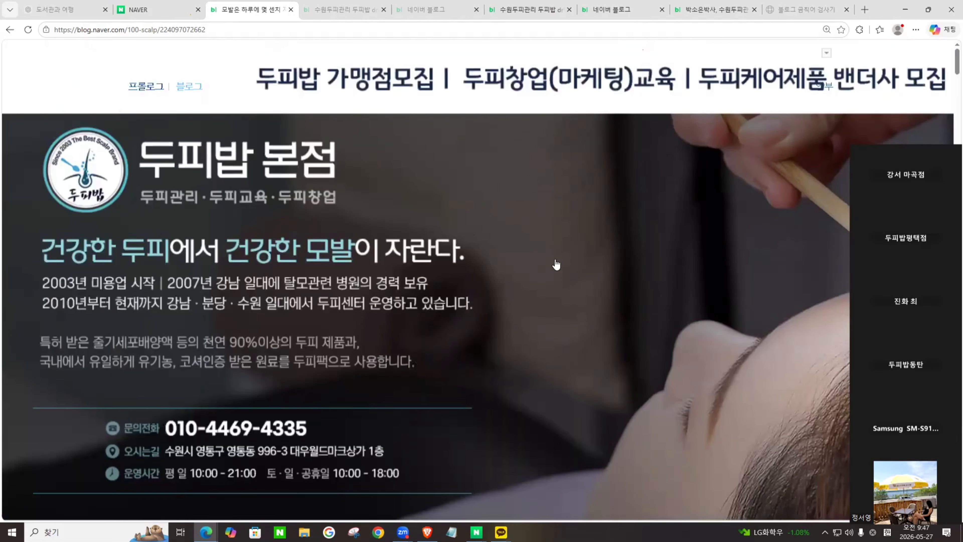
{"action": "scroll", "coordinate": [563, 262], "scroll_direction": "down", "scroll_amount": 9}
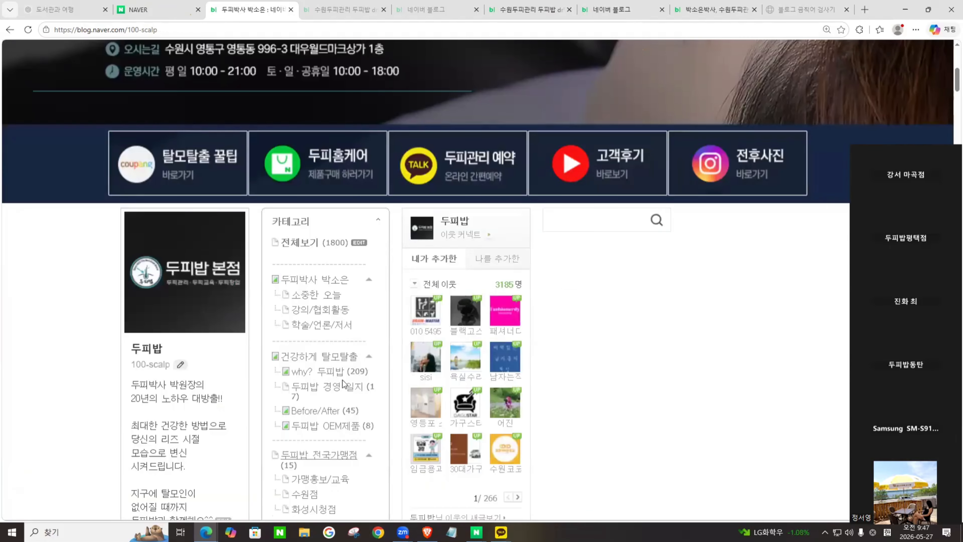
{"action": "scroll", "coordinate": [342, 380], "scroll_direction": "down", "scroll_amount": 4}
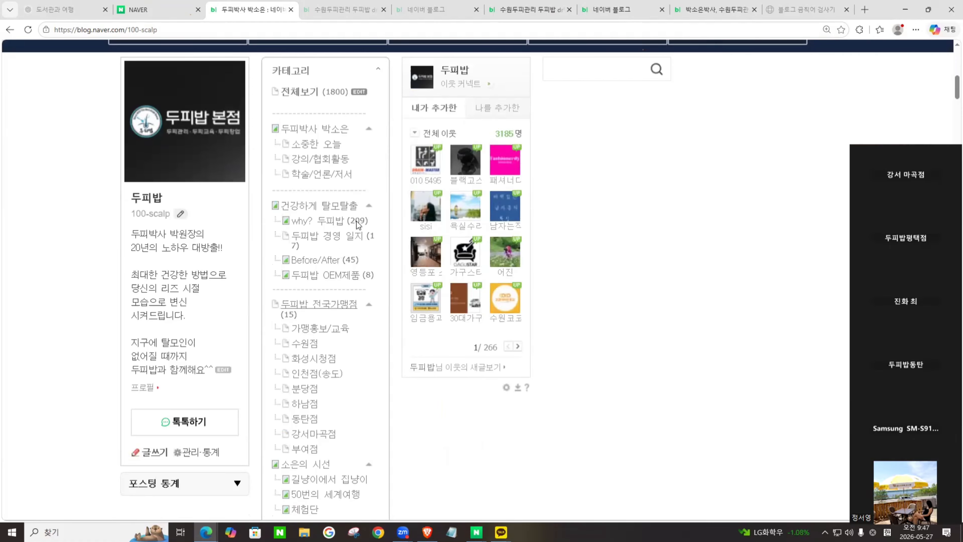
{"action": "scroll", "coordinate": [341, 364], "scroll_direction": "down", "scroll_amount": 4}
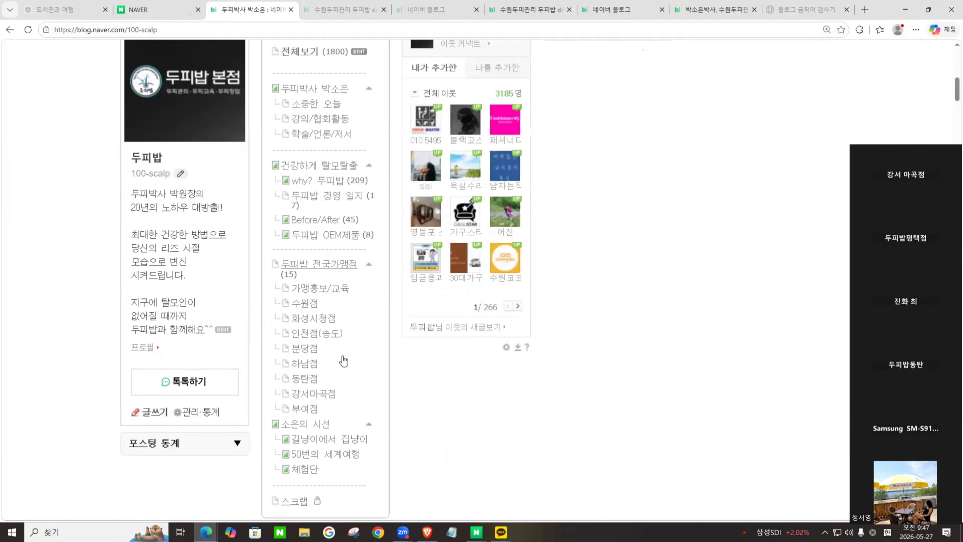
{"action": "scroll", "coordinate": [344, 361], "scroll_direction": "up", "scroll_amount": 3}
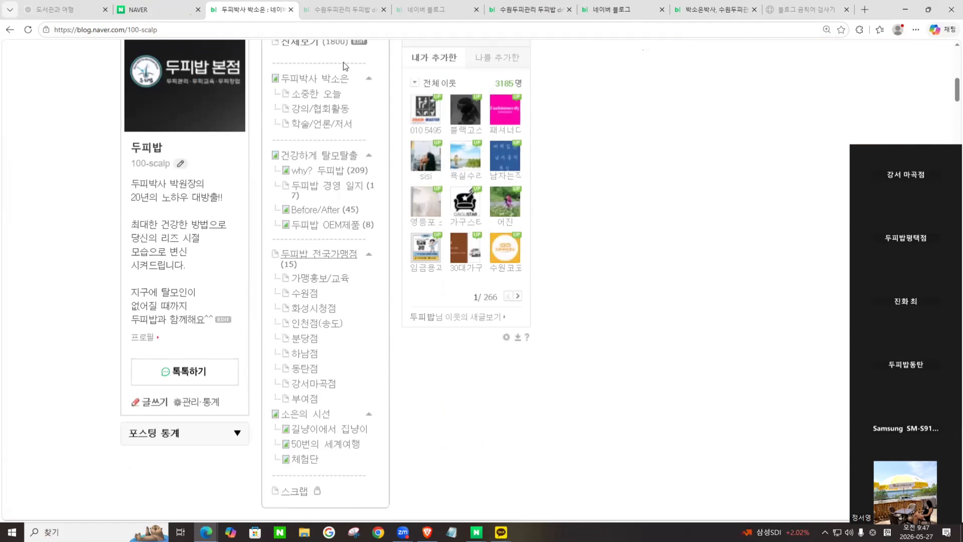
{"action": "left_click", "coordinate": [139, 10]}
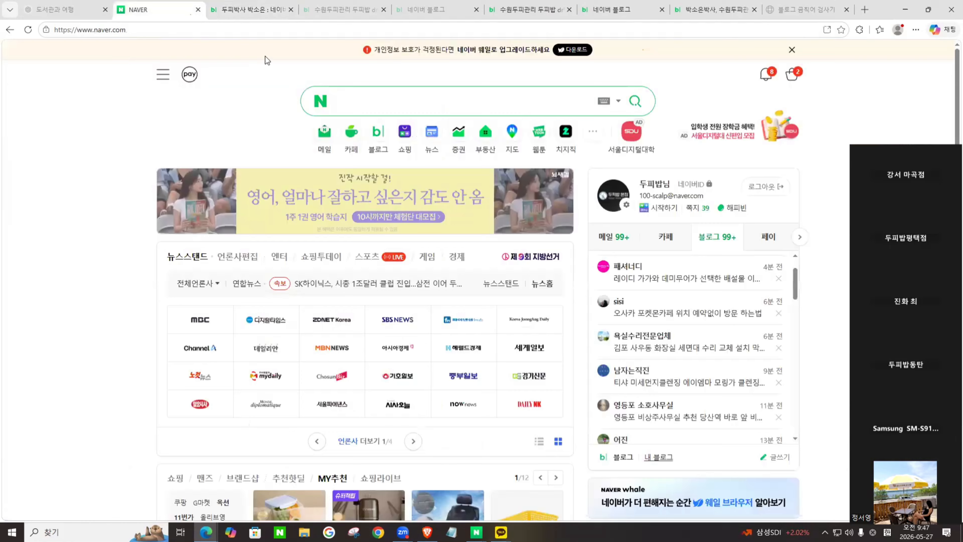
{"action": "left_click", "coordinate": [469, 104]}
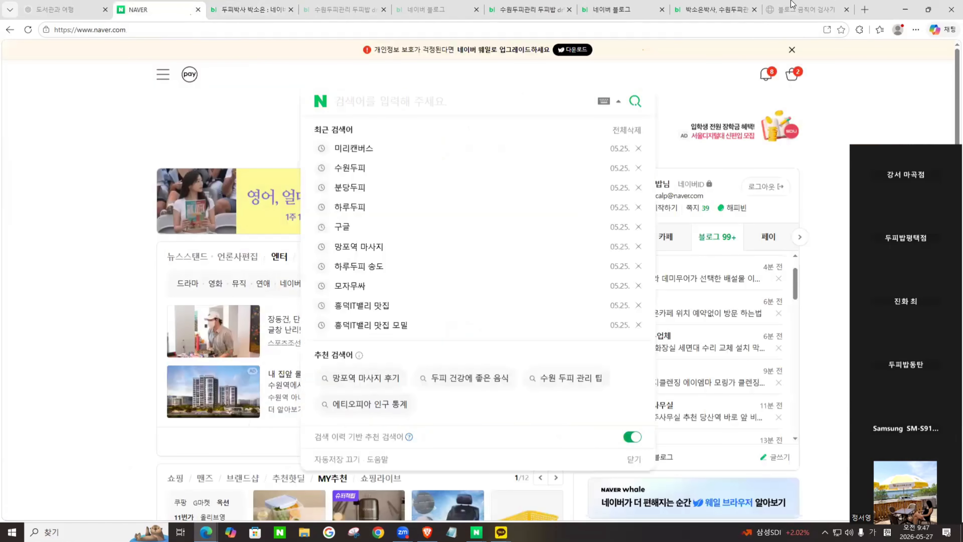
{"action": "left_click", "coordinate": [690, 79]}
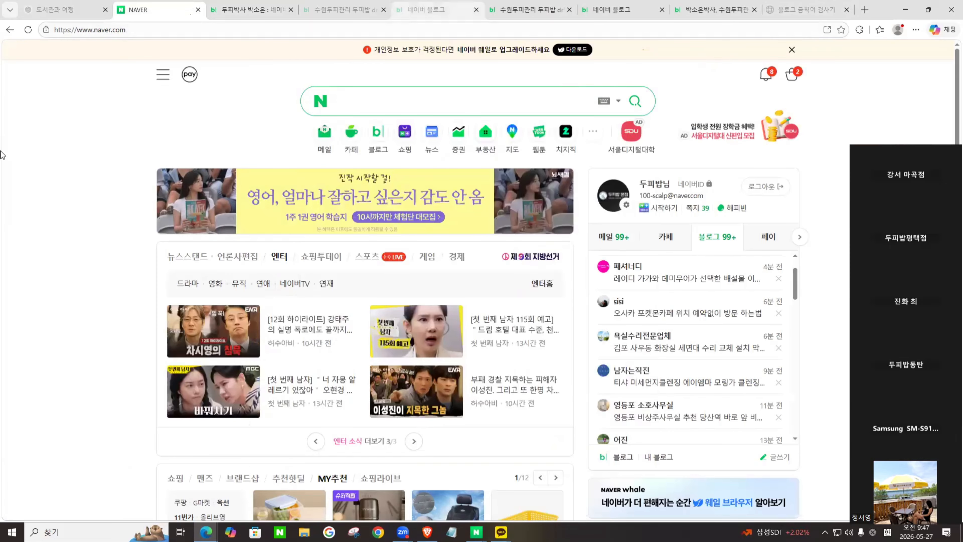
{"action": "left_click", "coordinate": [360, 109]}
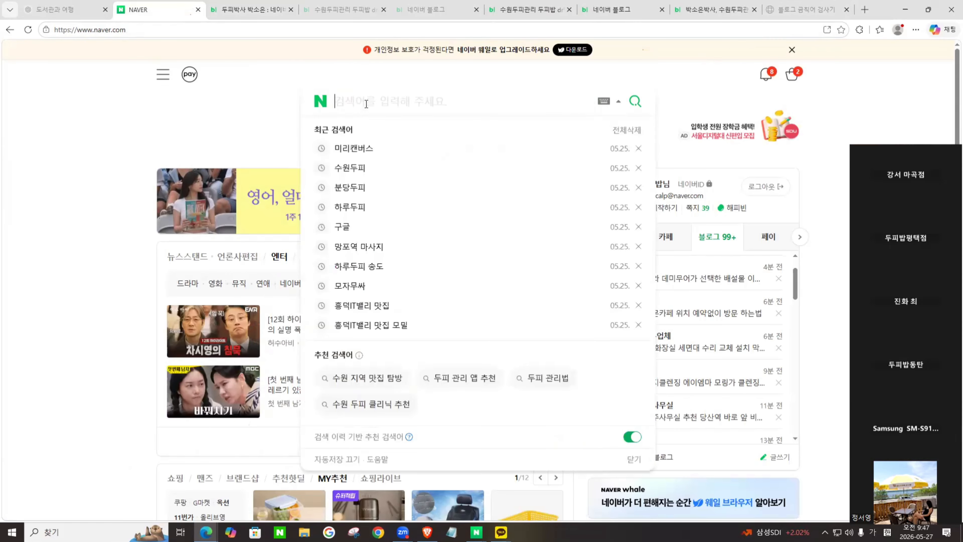
{"action": "left_click", "coordinate": [359, 105]}
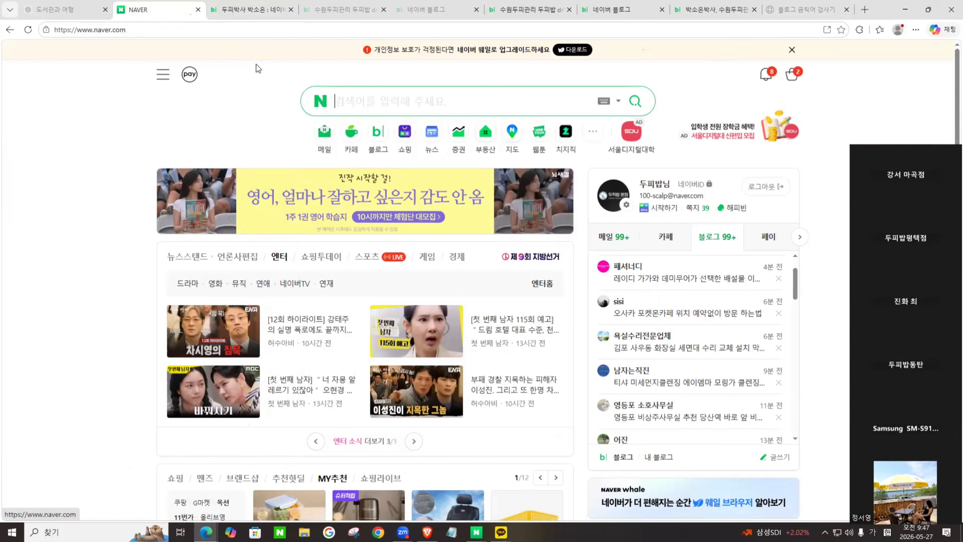
Open the blog's 화성시청점 category and examine the store introduction post with its scalp photos, shop pictures and opening event.
{"action": "left_click", "coordinate": [246, 10]}
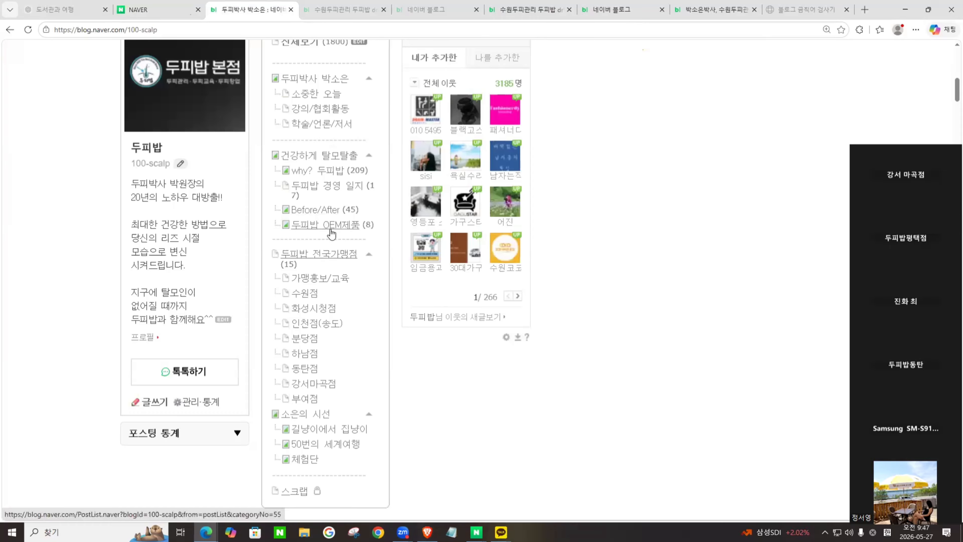
{"action": "left_click", "coordinate": [306, 308]}
{"action": "scroll", "coordinate": [692, 396], "scroll_direction": "down", "scroll_amount": 10}
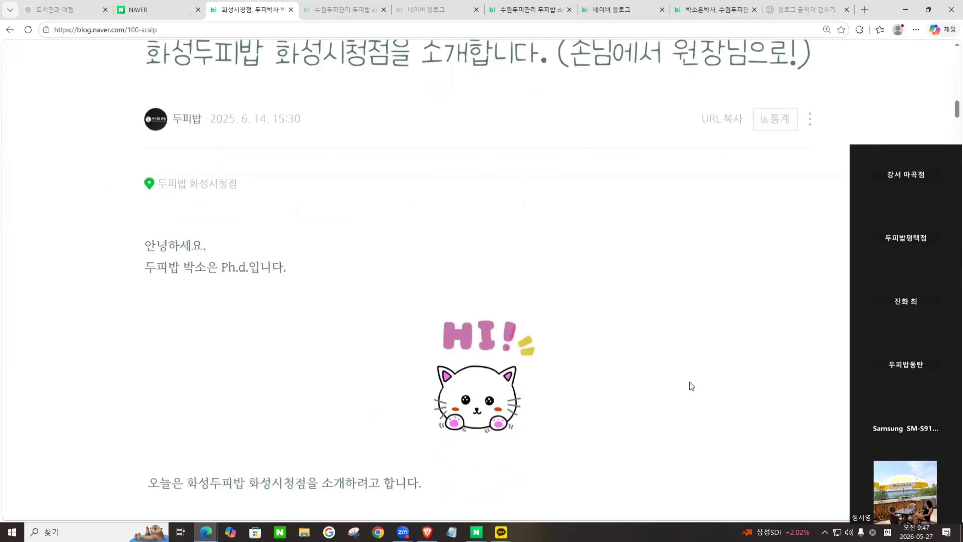
{"action": "scroll", "coordinate": [726, 389], "scroll_direction": "down", "scroll_amount": 20}
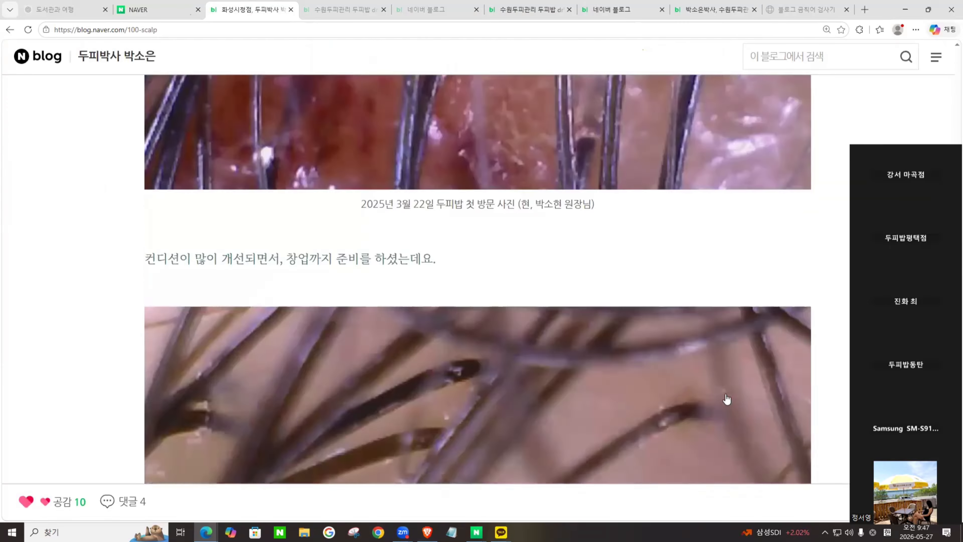
{"action": "scroll", "coordinate": [728, 381], "scroll_direction": "down", "scroll_amount": 15}
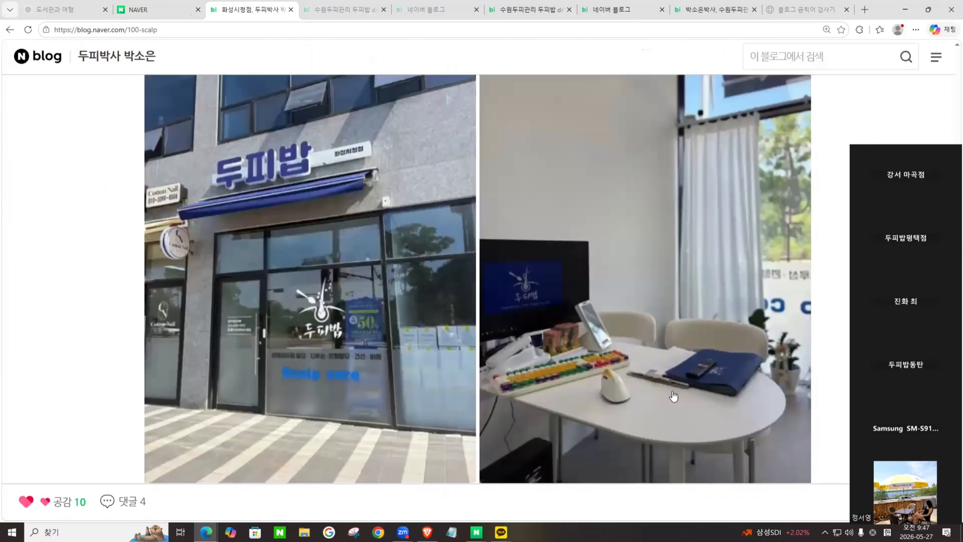
{"action": "scroll", "coordinate": [663, 391], "scroll_direction": "down", "scroll_amount": 10}
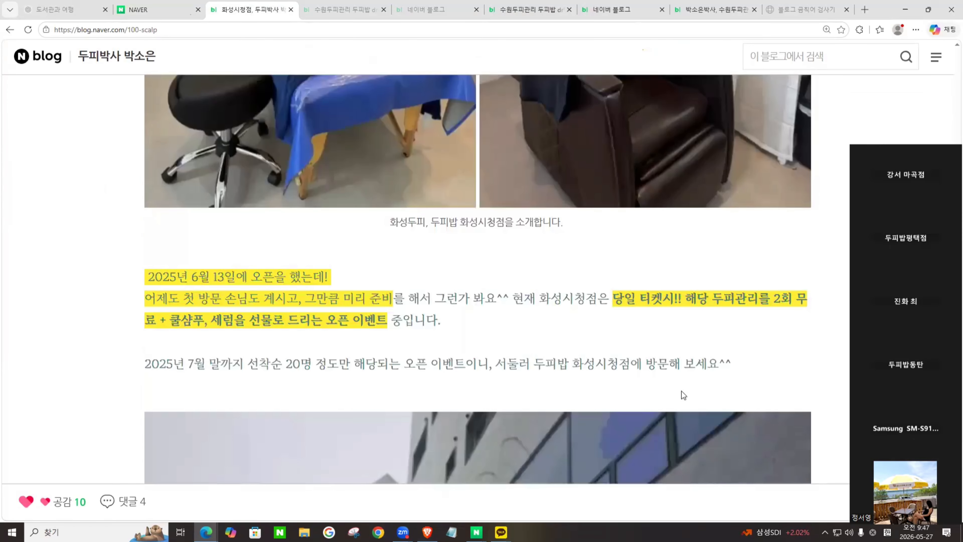
{"action": "scroll", "coordinate": [681, 391], "scroll_direction": "down", "scroll_amount": 7}
Search the computer for '질문' and open the PDF '[두피밥] 손님들이 많이 질문하는 내용'.
{"action": "left_click", "coordinate": [75, 532]}
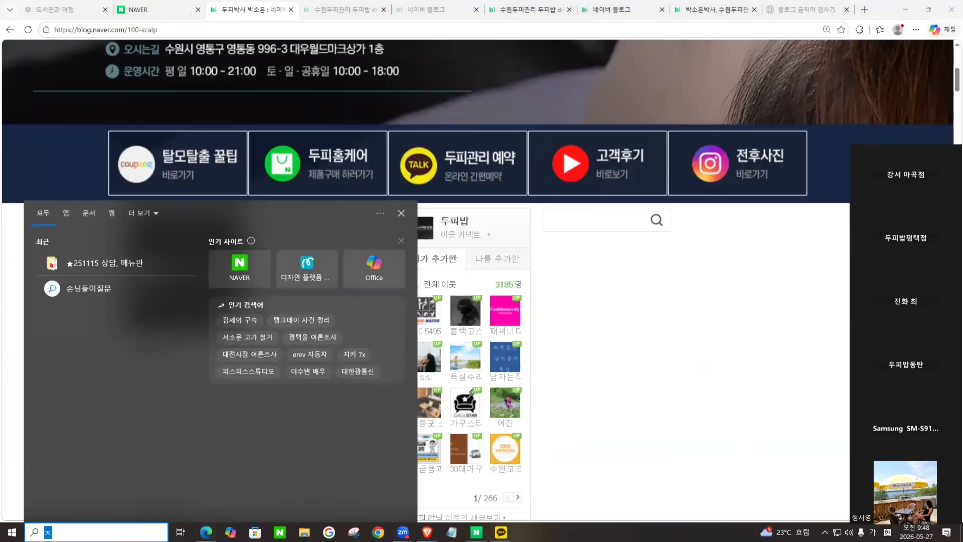
{"action": "type", "text": "ㅈ"}
{"action": "type", "text": "질문"}
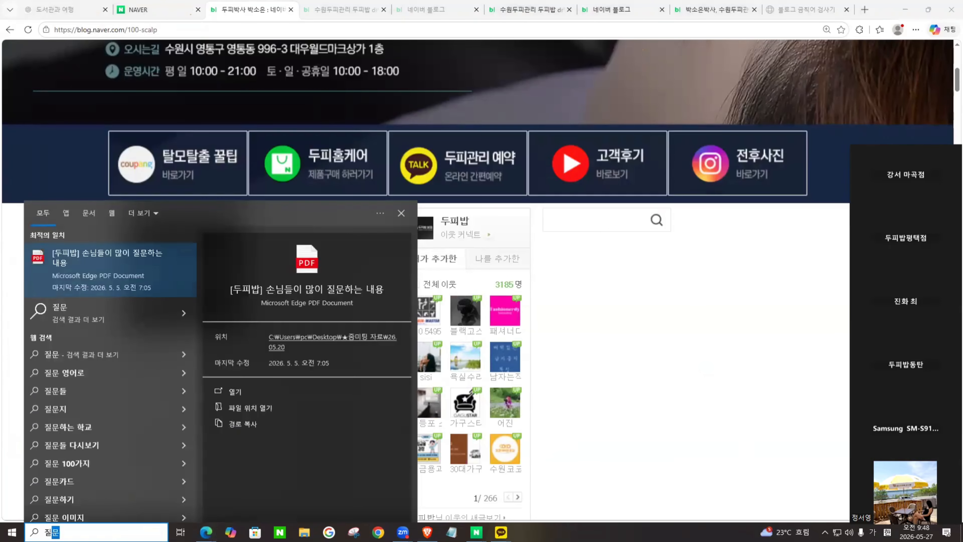
{"action": "left_click", "coordinate": [129, 277]}
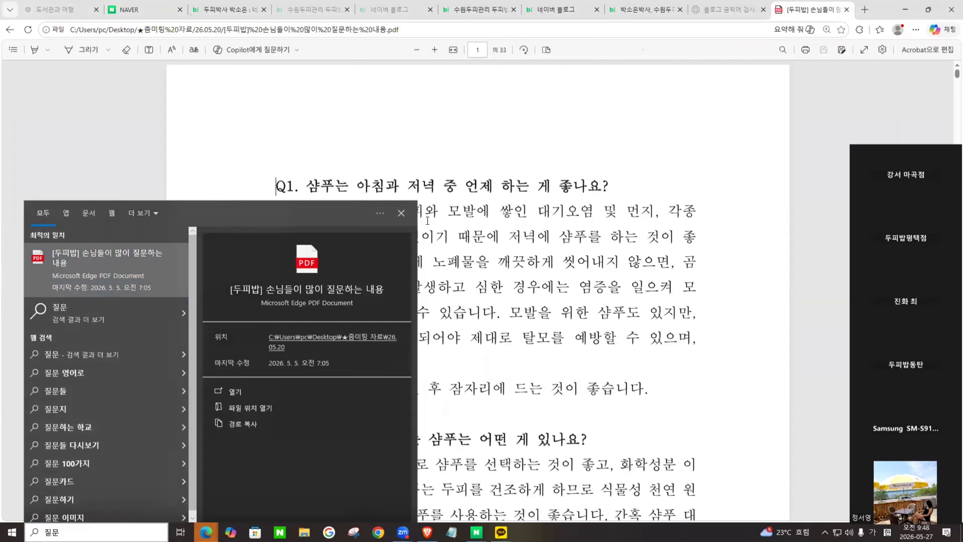
Highlight the Q1 question '샴푸는 아침과 저녁 중 언제 하는 게 좋나요?' with its full answer, then clear the selection.
{"action": "left_click", "coordinate": [321, 182]}
{"action": "left_click_drag", "start_coordinate": [308, 184], "coordinate": [654, 391]}
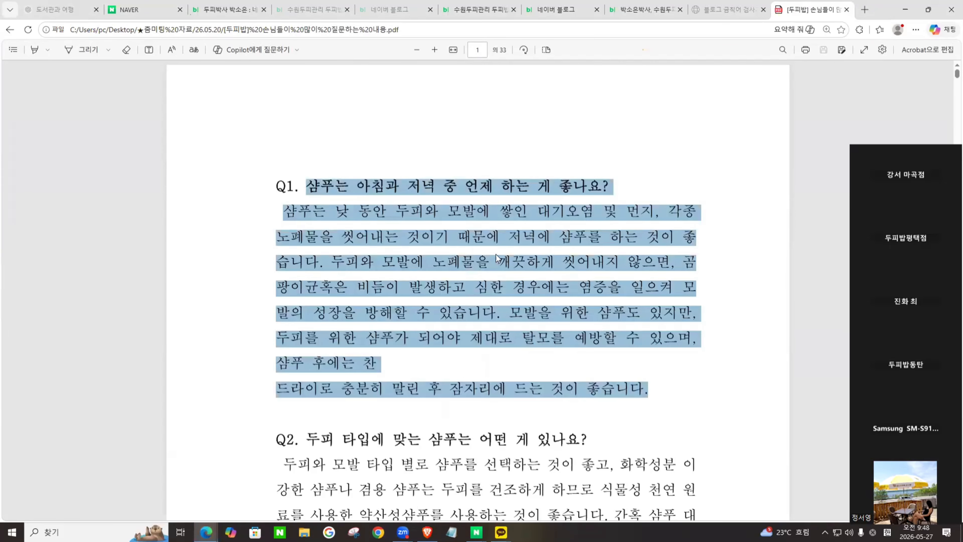
{"action": "right_click", "coordinate": [476, 262]}
{"action": "left_click", "coordinate": [559, 315]}
{"action": "left_click", "coordinate": [304, 182]}
{"action": "left_click_drag", "start_coordinate": [308, 181], "coordinate": [646, 388]}
{"action": "left_click", "coordinate": [487, 278]}
{"action": "right_click", "coordinate": [487, 278]}
{"action": "key", "text": "Escape"}
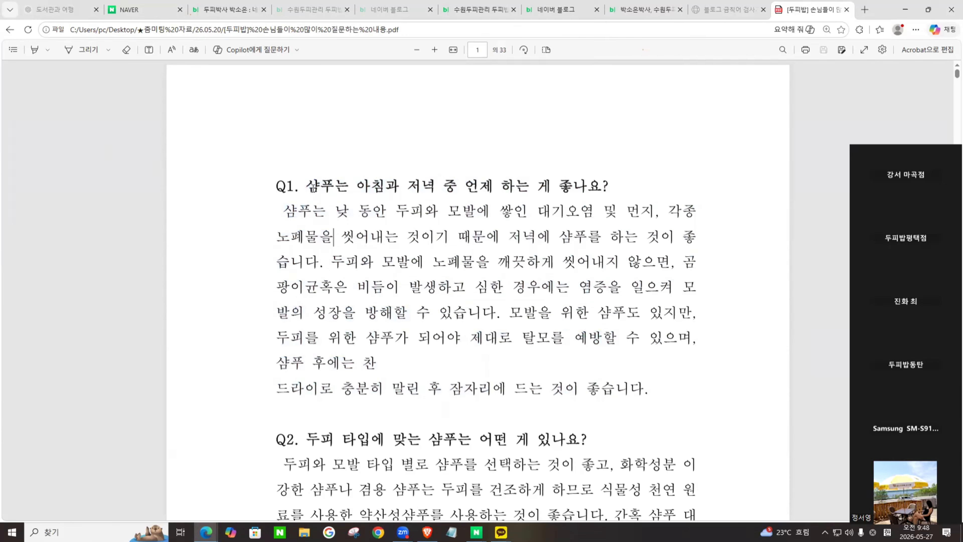
{"action": "left_click_drag", "start_coordinate": [308, 186], "coordinate": [641, 376]}
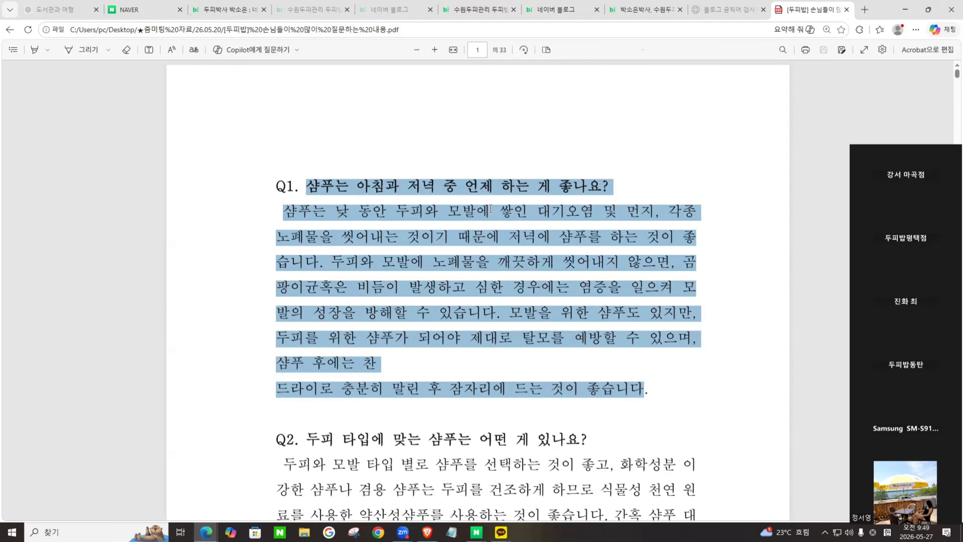
{"action": "left_click", "coordinate": [573, 149]}
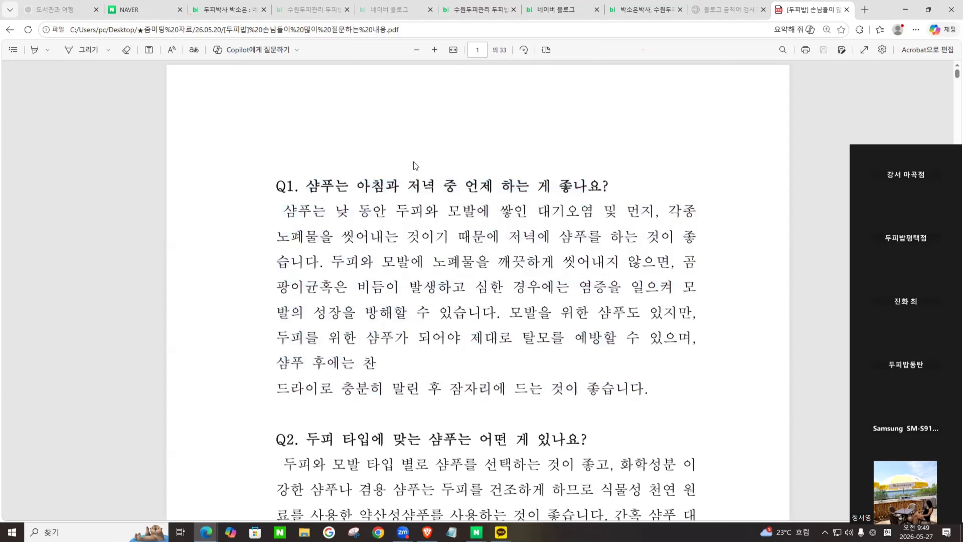
Highlight the Q2 question on shampoos for each scalp type together with its answer, then clear the selection.
{"action": "scroll", "coordinate": [483, 453], "scroll_direction": "down", "scroll_amount": 1}
{"action": "scroll", "coordinate": [484, 454], "scroll_direction": "down", "scroll_amount": 8}
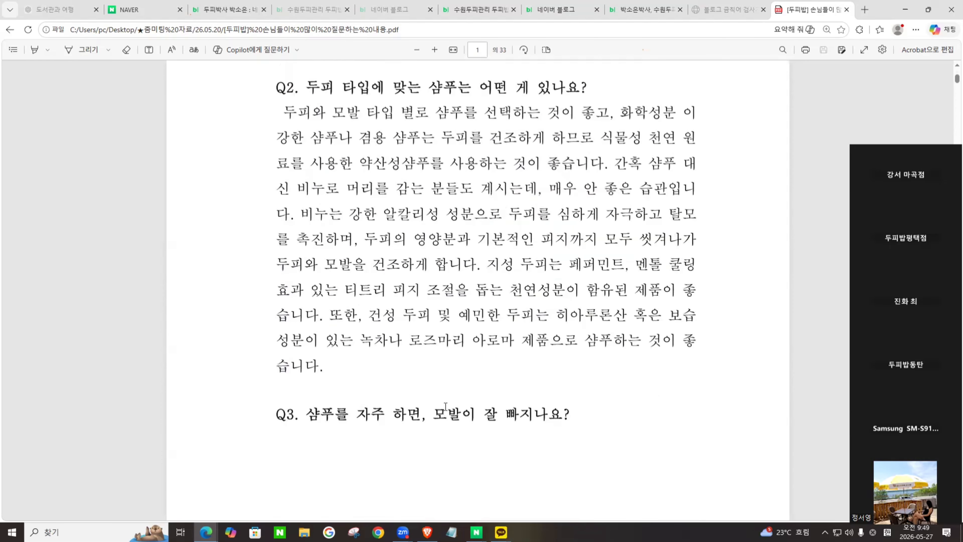
{"action": "scroll", "coordinate": [445, 406], "scroll_direction": "up", "scroll_amount": 1}
{"action": "left_click_drag", "start_coordinate": [306, 138], "coordinate": [587, 453]}
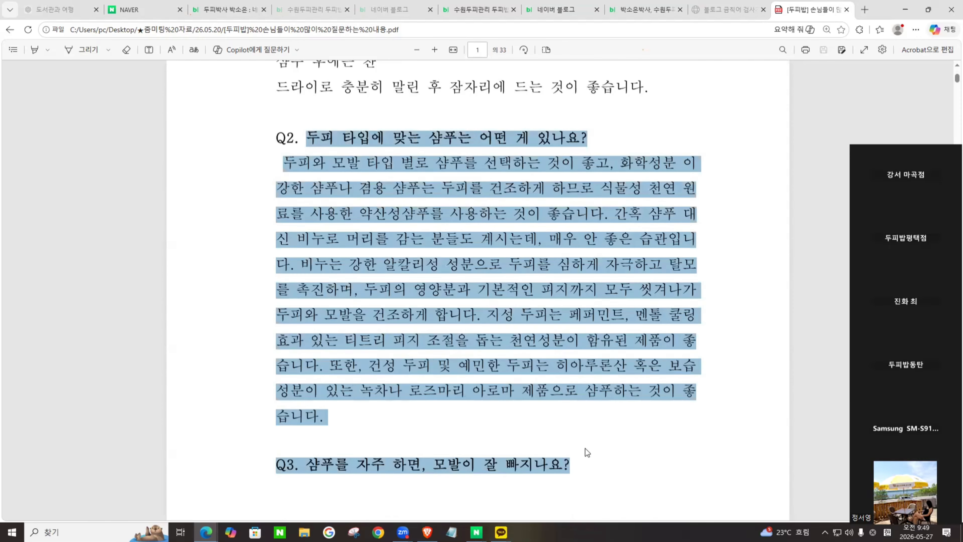
{"action": "left_click_drag", "start_coordinate": [598, 414], "coordinate": [574, 396]}
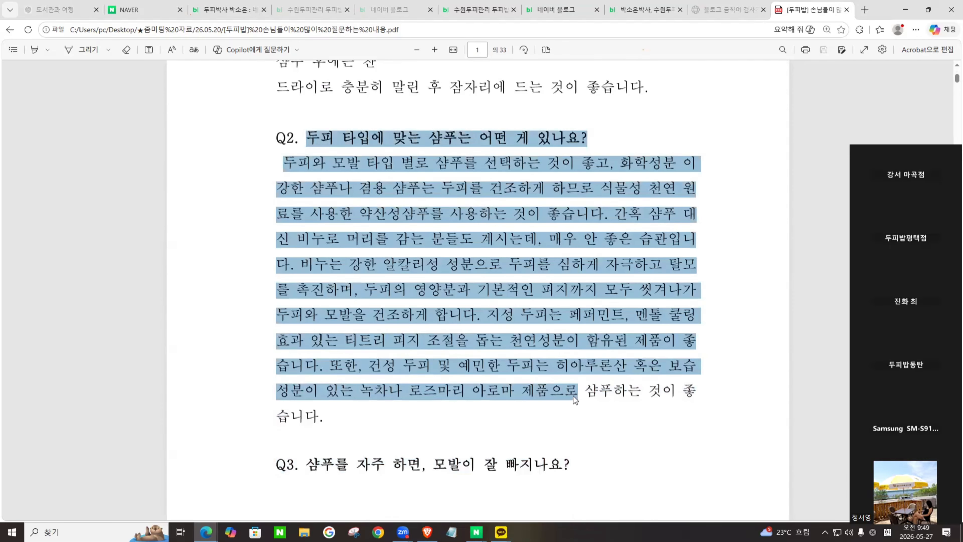
{"action": "left_click_drag", "start_coordinate": [646, 421], "coordinate": [554, 424]}
{"action": "left_click_drag", "start_coordinate": [525, 336], "coordinate": [512, 340]}
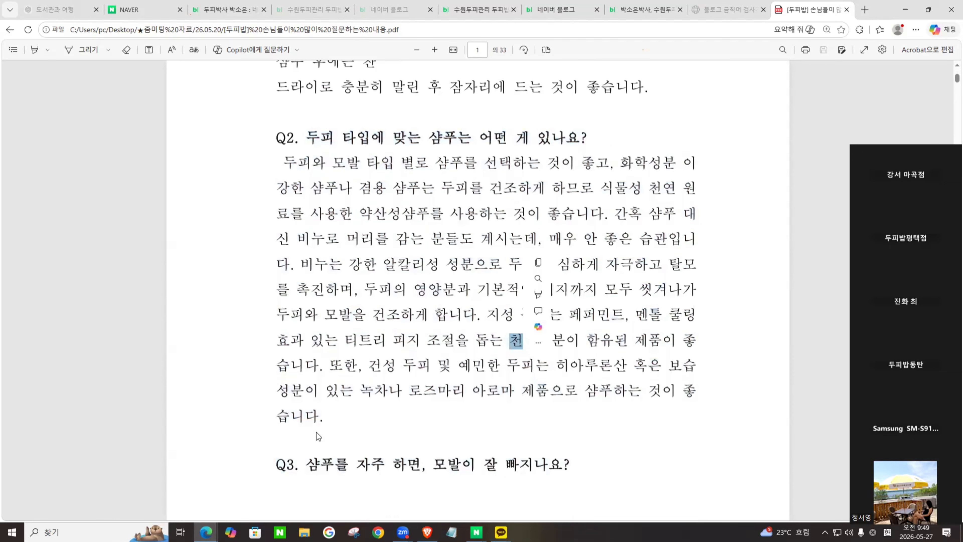
{"action": "left_click", "coordinate": [654, 300]}
Read through the PDF's following questions and answers, from Q2 on page 1 to Q8 on page 3.
{"action": "scroll", "coordinate": [605, 372], "scroll_direction": "up", "scroll_amount": 8}
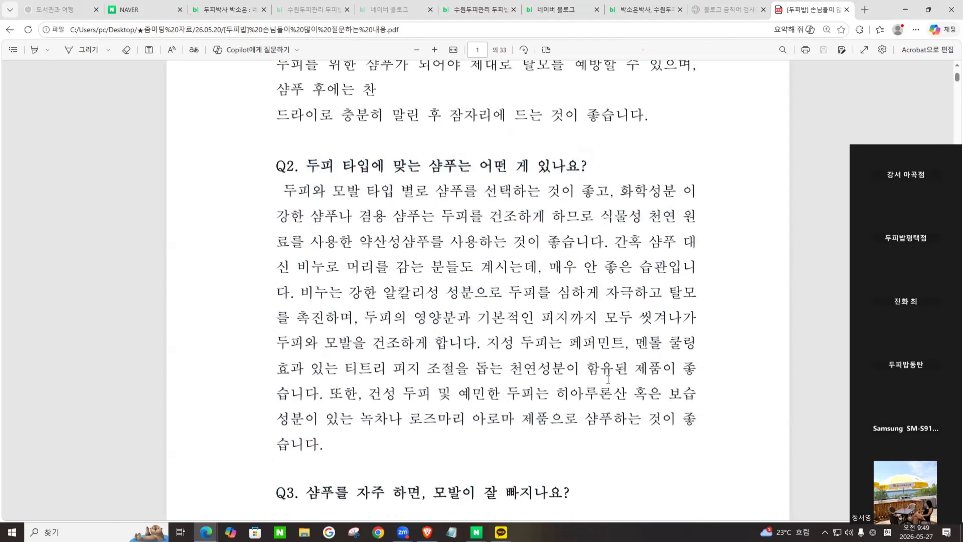
{"action": "scroll", "coordinate": [605, 372], "scroll_direction": "down", "scroll_amount": 20}
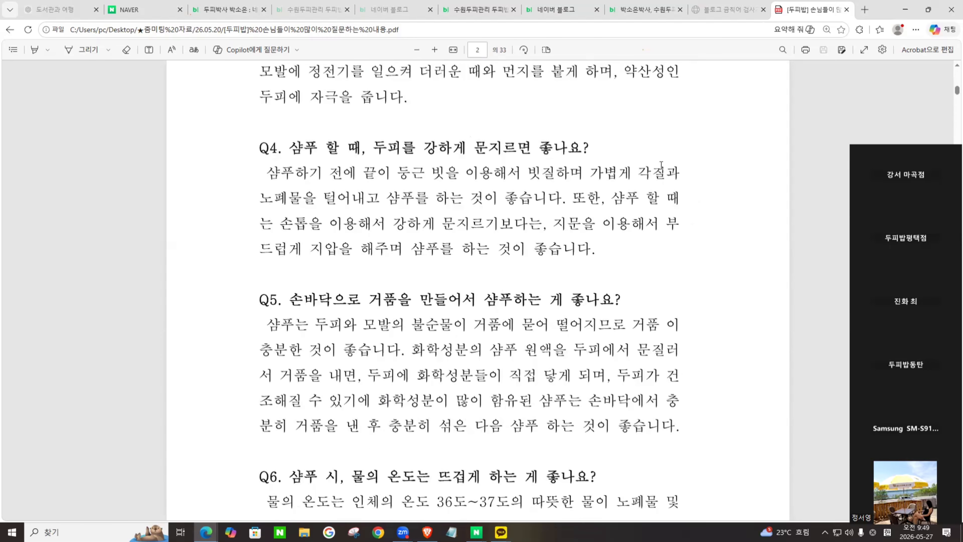
{"action": "scroll", "coordinate": [682, 423], "scroll_direction": "down", "scroll_amount": 4}
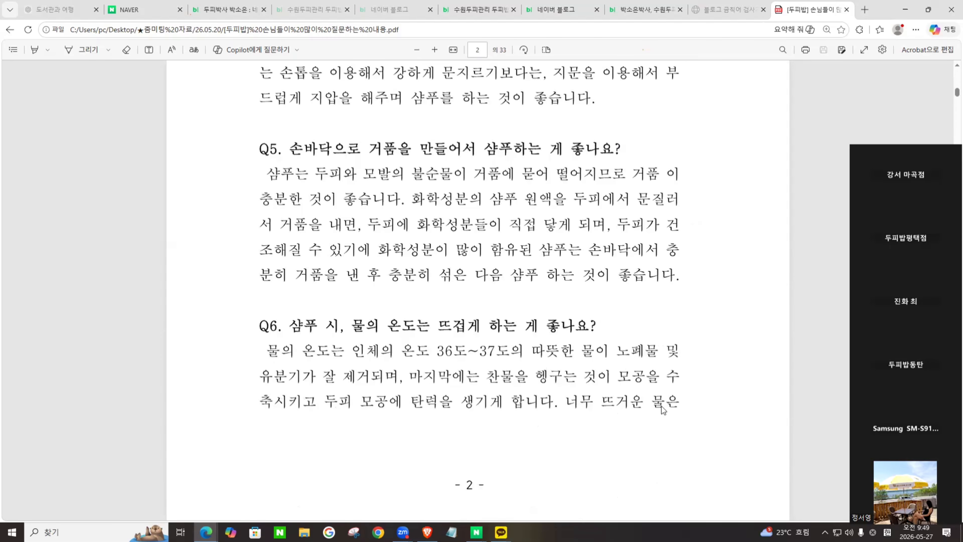
{"action": "scroll", "coordinate": [669, 410], "scroll_direction": "up", "scroll_amount": 5}
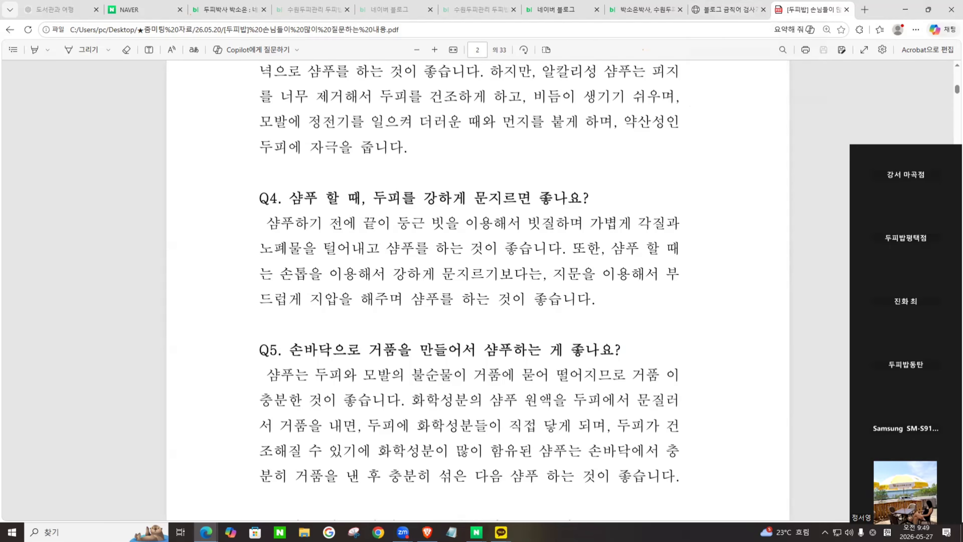
{"action": "scroll", "coordinate": [611, 355], "scroll_direction": "down", "scroll_amount": 15}
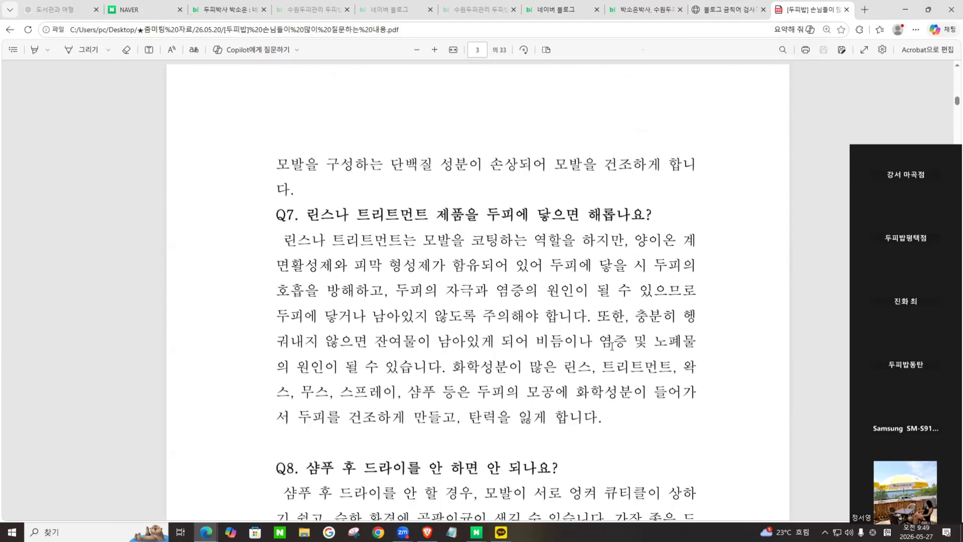